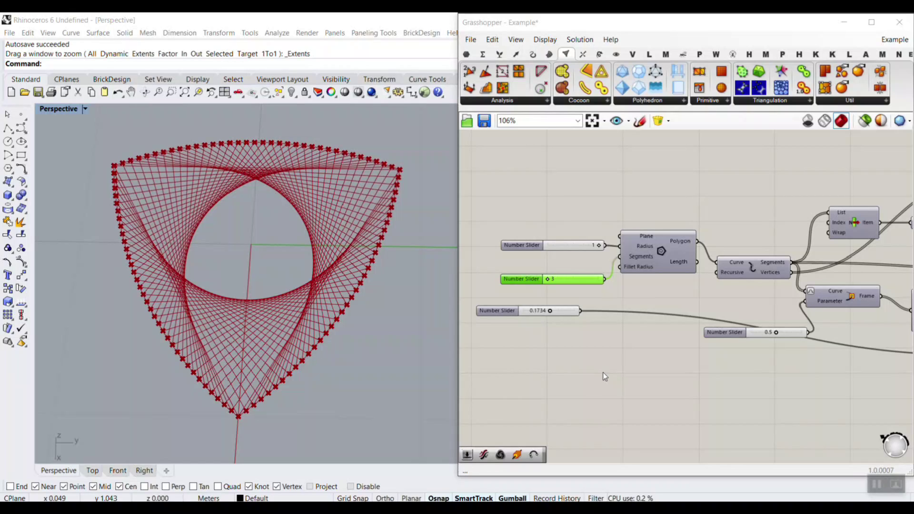
Step: Set the arc-bulge number slider to 0.1387 and the polygon's Segments slider to 5
mouse_move(291, 368)
right_down()
mouse_move(259, 288)
mouse_move(293, 353)
right_up()
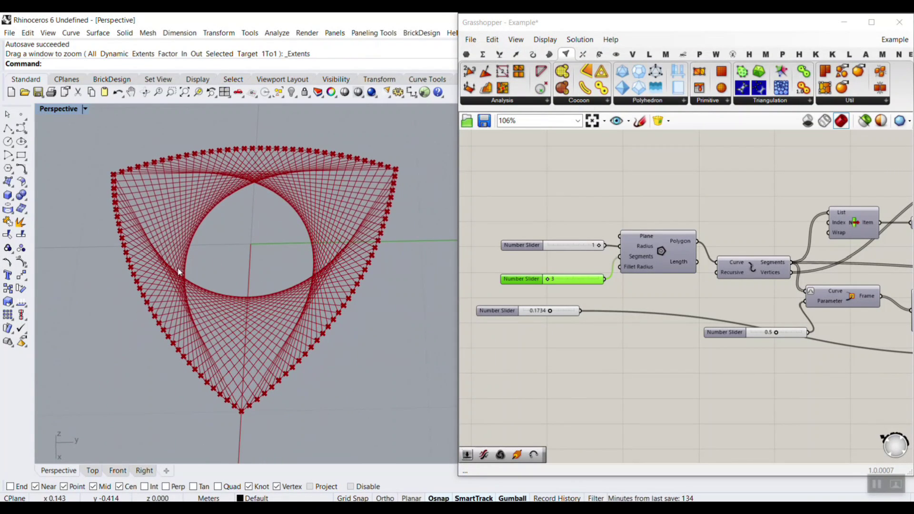
scroll(541, 278, up, 3)
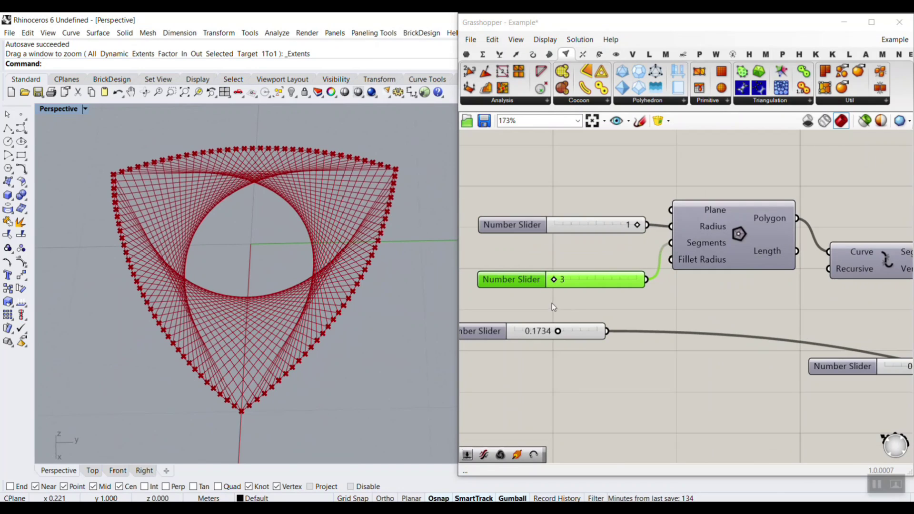
drag(562, 336, 560, 336)
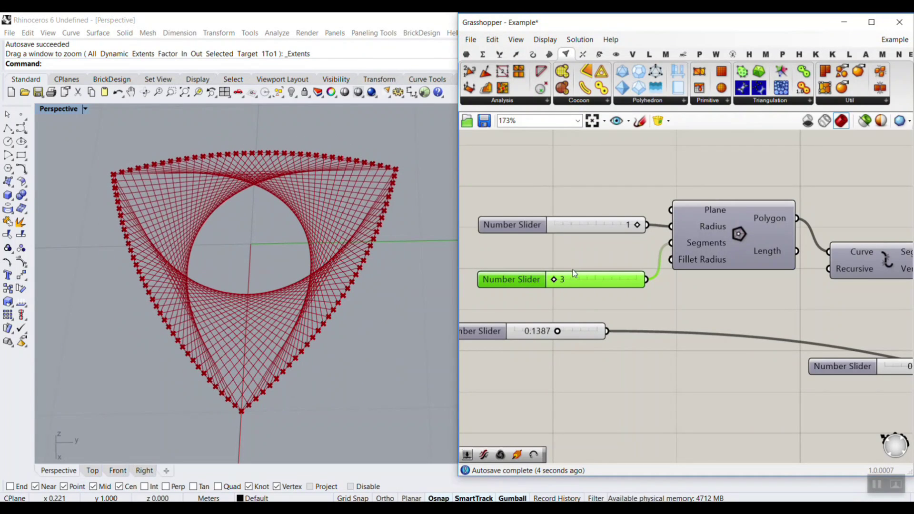
drag(556, 281, 577, 281)
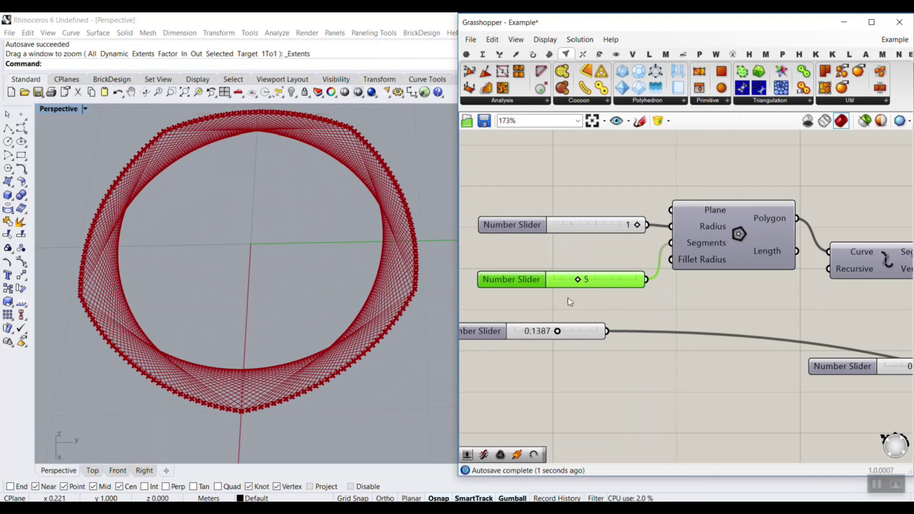
Step: Set the polygon's Segments slider to 3 and the arc-bulge number slider to 0.2081
drag(561, 333, 554, 333)
drag(580, 281, 562, 282)
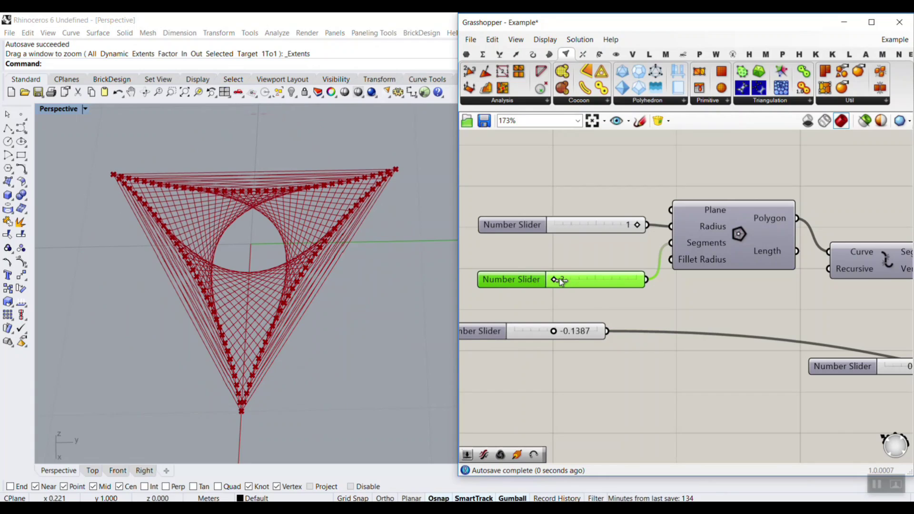
drag(556, 334, 560, 336)
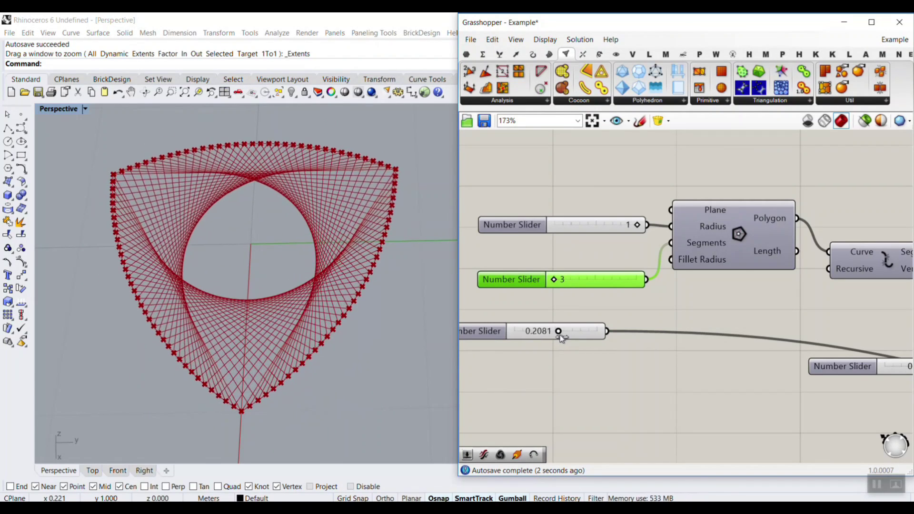
click(581, 359)
scroll(306, 217, down, 3)
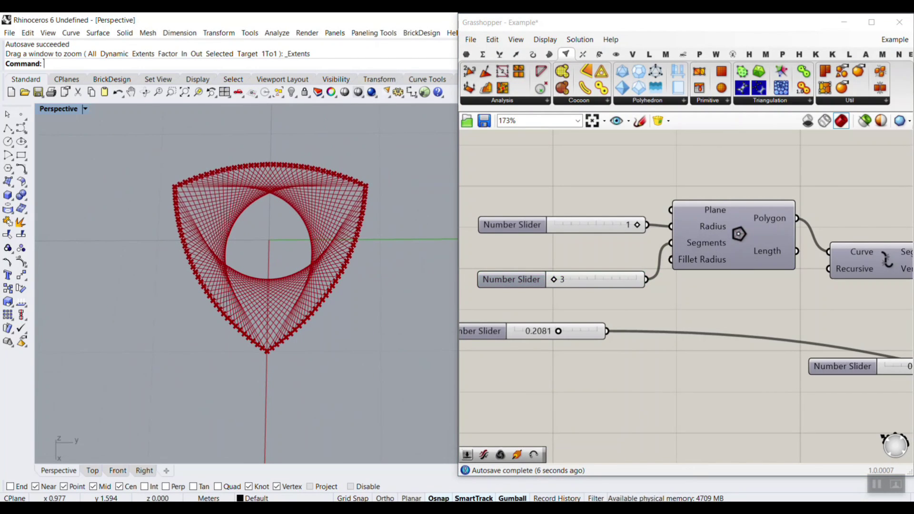
Step: Switch to the browser and read through Wikipedia's Reuleaux triangle article
key(alt+Tab)
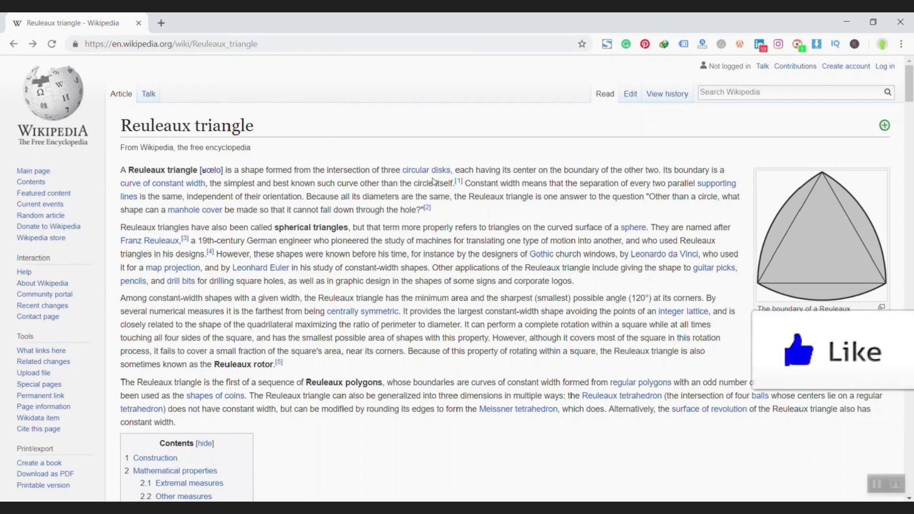
scroll(444, 241, down, 12)
mouse_move(126, 162)
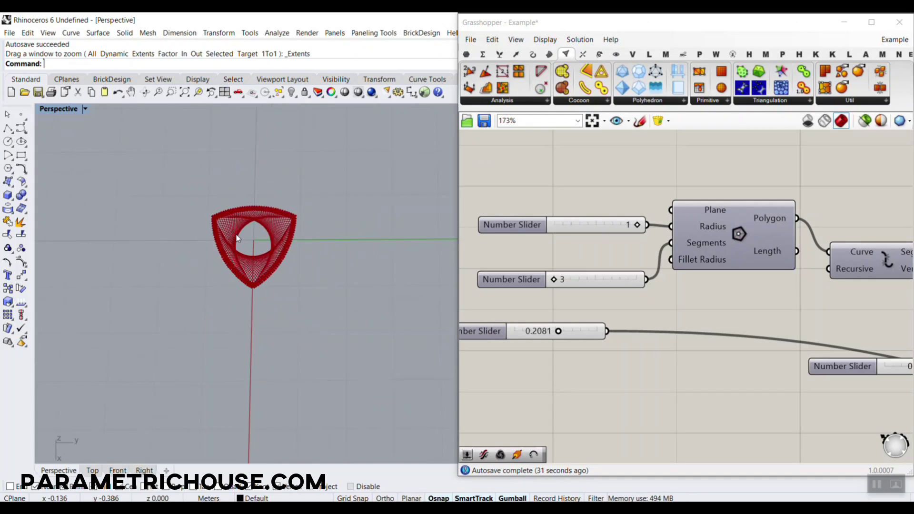
Step: In Rhino, create an inscribed three-sided polygon with sides about 8.1 m beside the red pattern and move it farther along the green axis
click(8, 156)
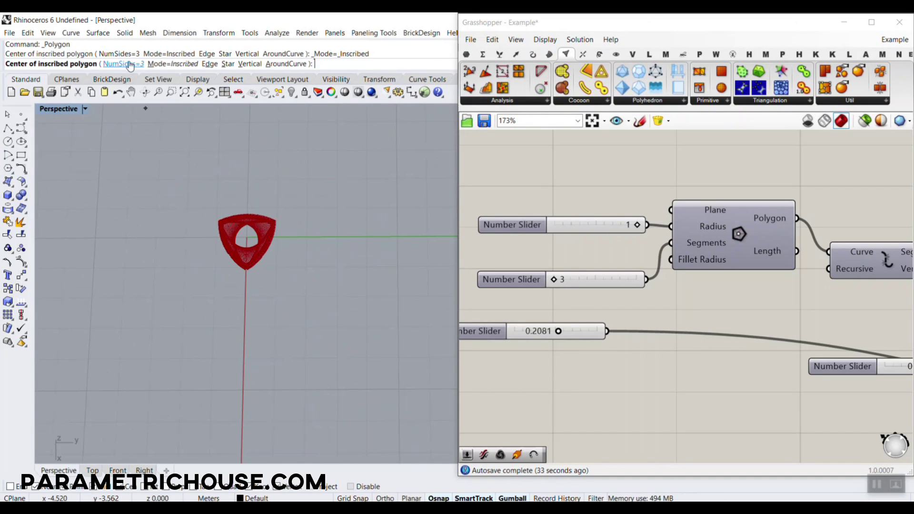
click(285, 281)
shift+click(309, 208)
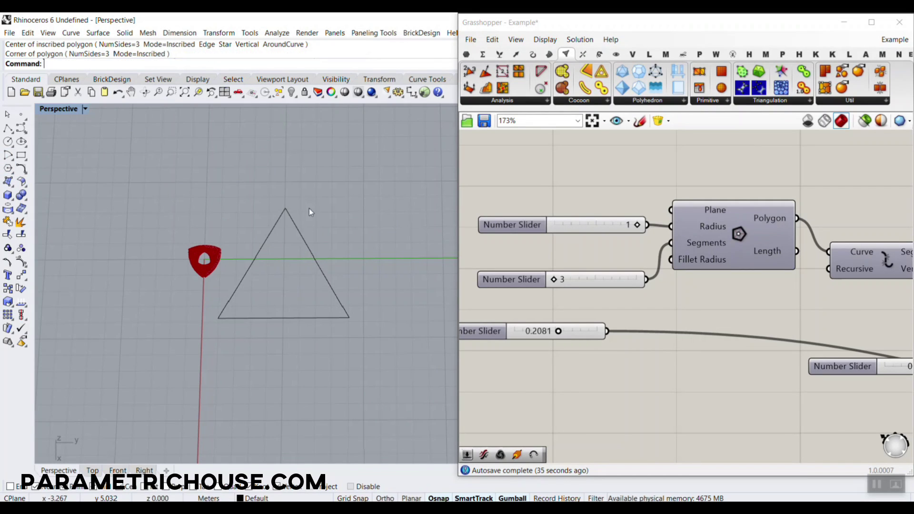
click(296, 229)
drag(296, 230, 358, 220)
key(Escape)
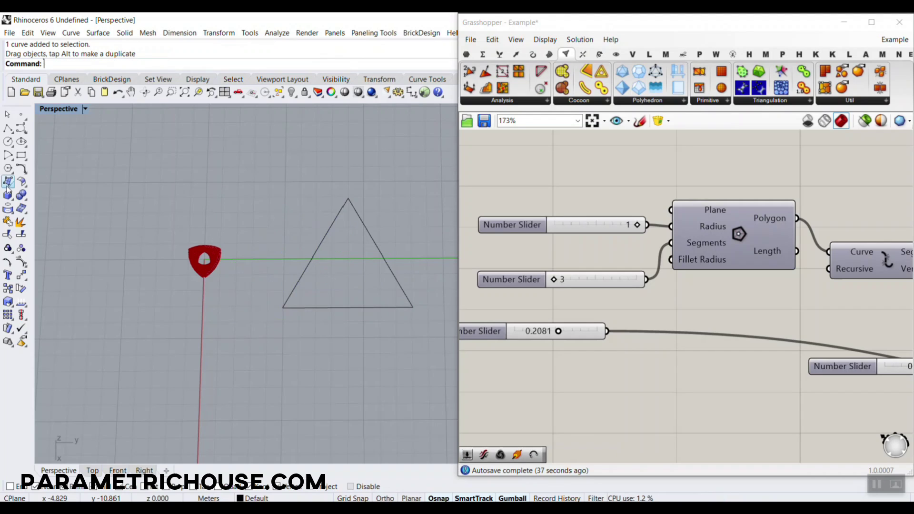
Step: Create three circles of about 8.11 m radius, each centred on a triangle corner and passing through the neighbouring corners
click(8, 142)
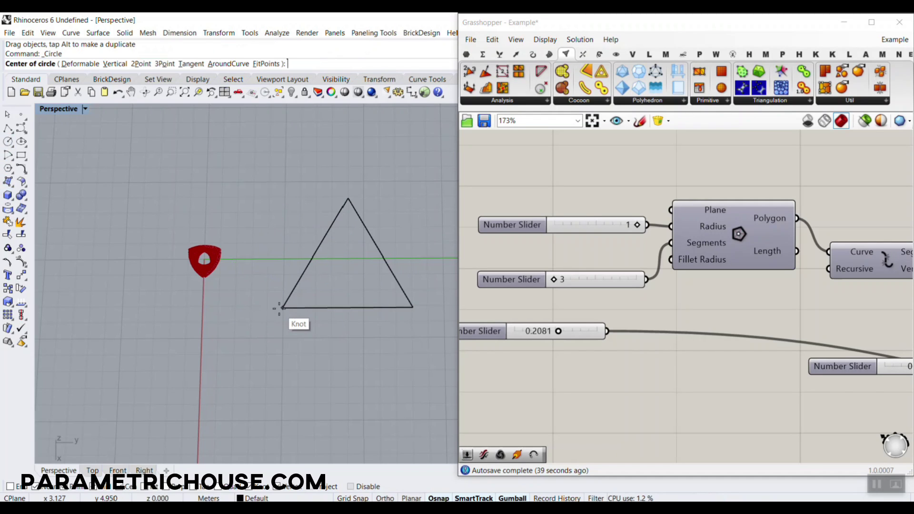
click(283, 308)
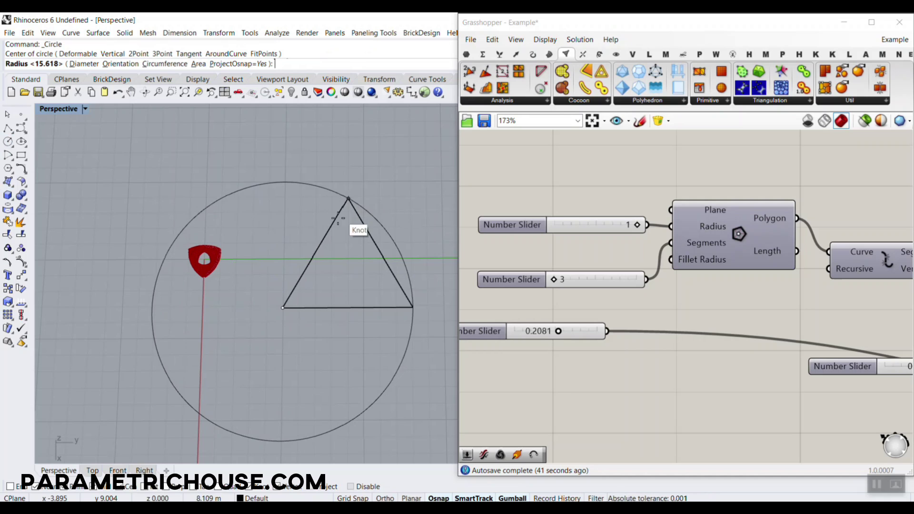
click(348, 199)
right_click(408, 306)
click(413, 307)
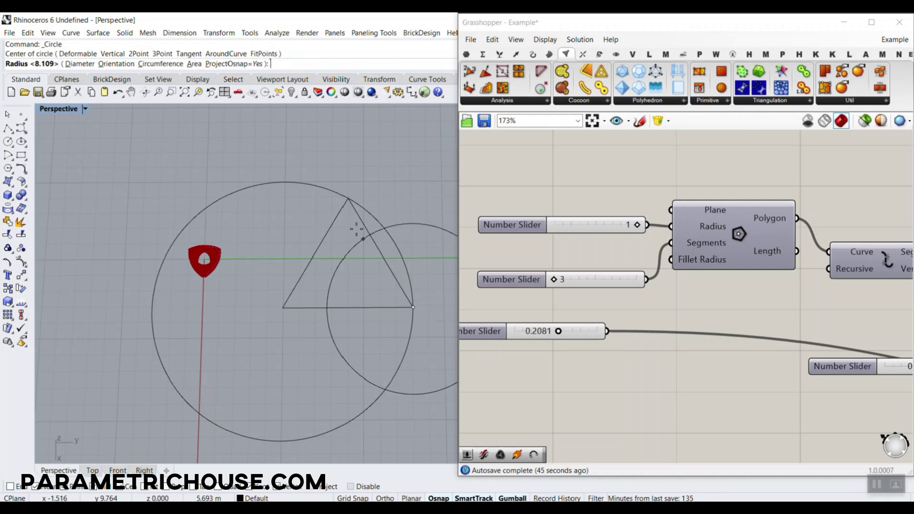
click(348, 199)
key(Return)
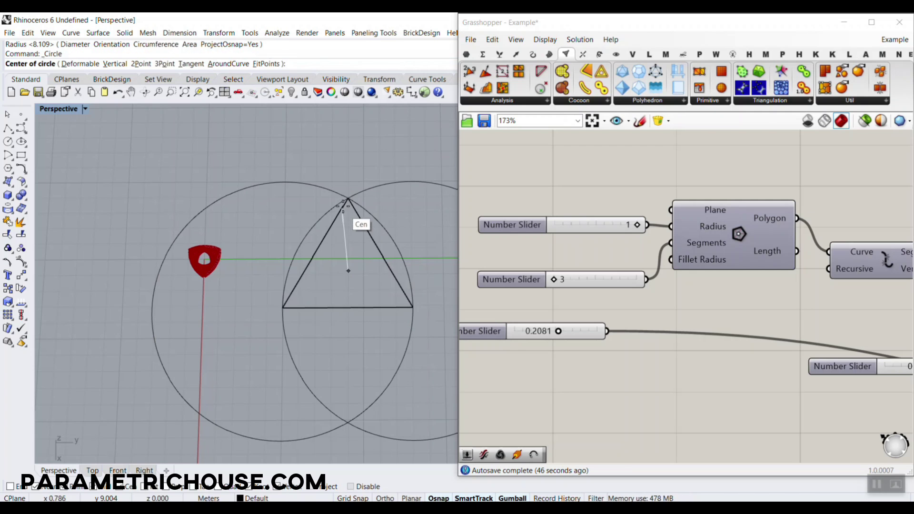
click(348, 199)
click(287, 314)
scroll(265, 311, down, 6)
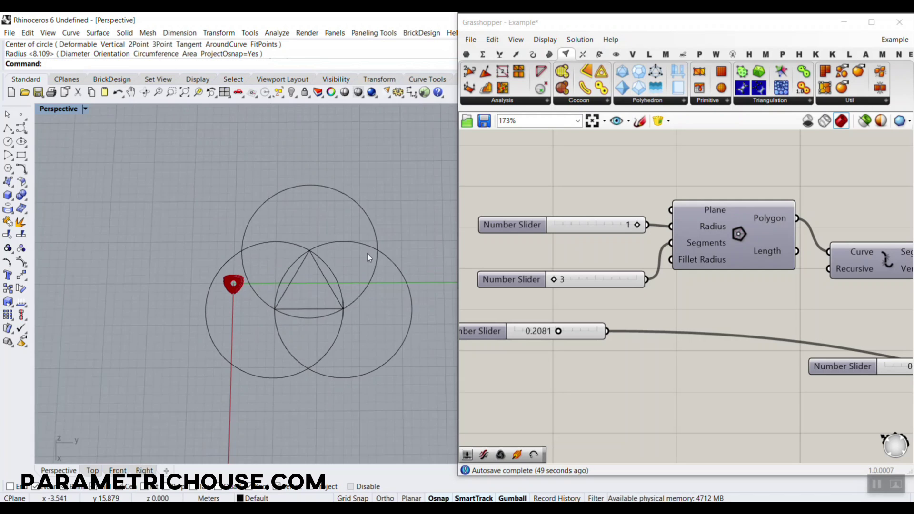
Step: Using the triangle and all three circles as cutting objects, trim away the circles' outer portions
scroll(369, 255, up, 4)
drag(206, 353, 207, 353)
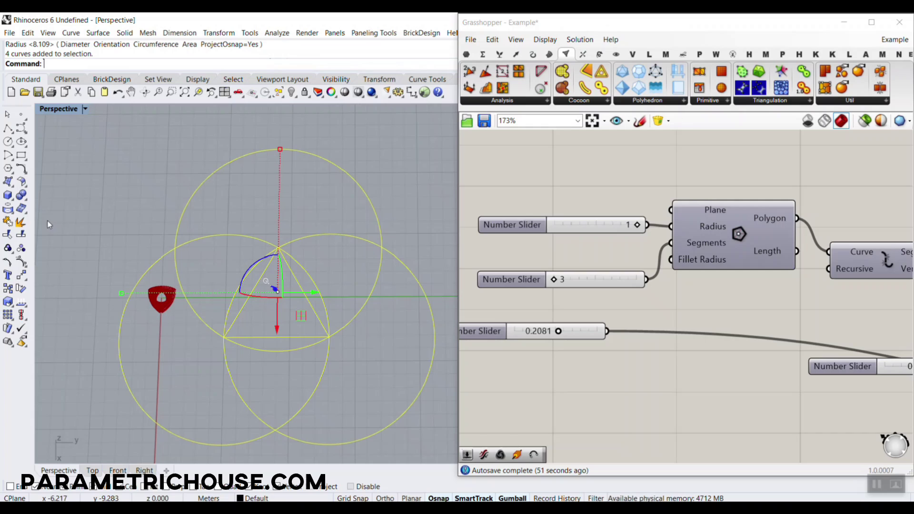
click(8, 235)
drag(418, 276, 343, 345)
drag(340, 376, 221, 367)
click(193, 315)
drag(240, 235, 234, 240)
click(161, 258)
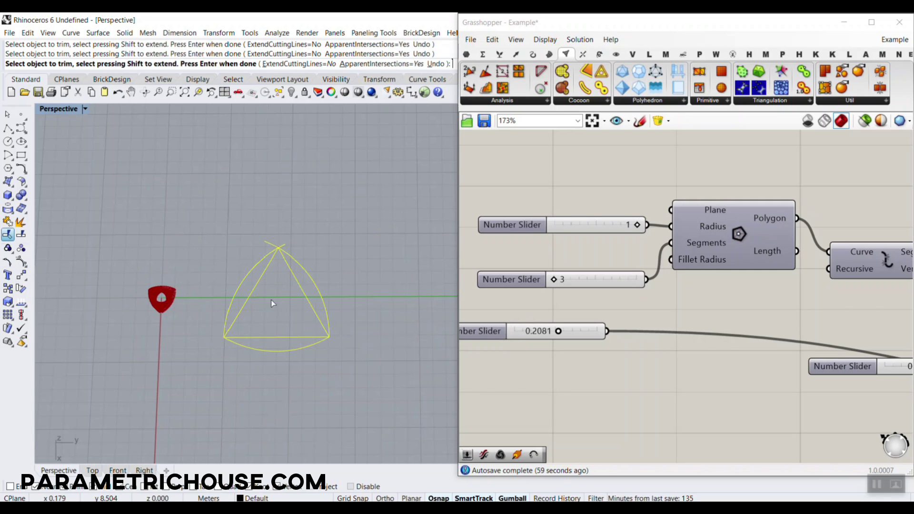
Step: Trim off the apex overhangs and the straight triangle sides, and join the three remaining arcs into one closed curve
scroll(272, 267, up, 5)
drag(254, 198, 253, 198)
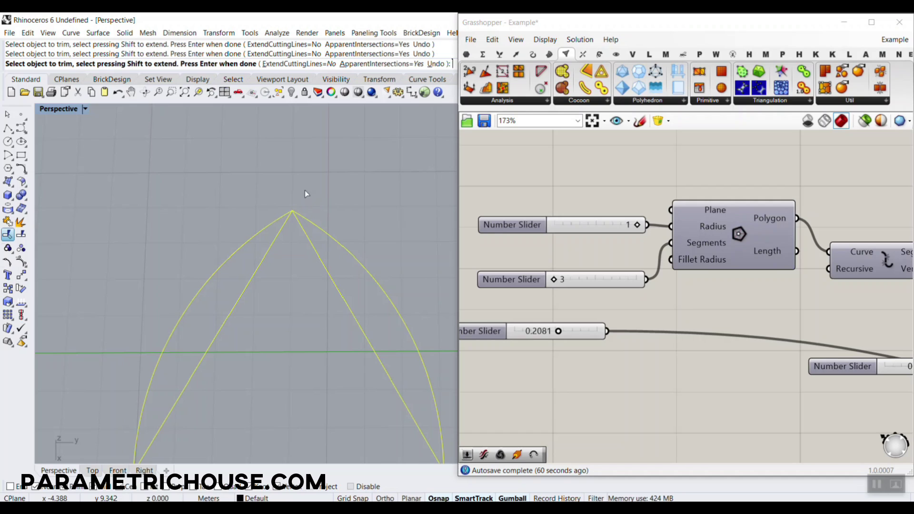
scroll(319, 245, down, 3)
drag(301, 269, 261, 292)
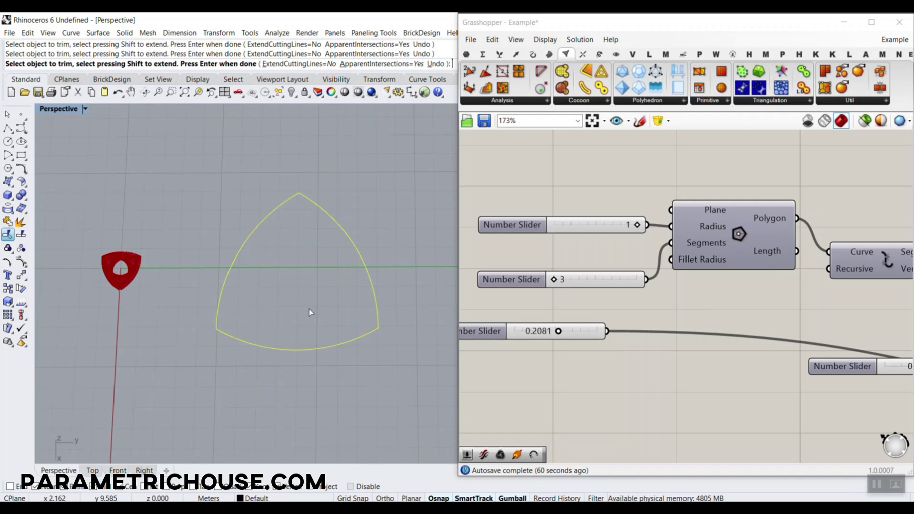
scroll(309, 312, up, 1)
key(Escape)
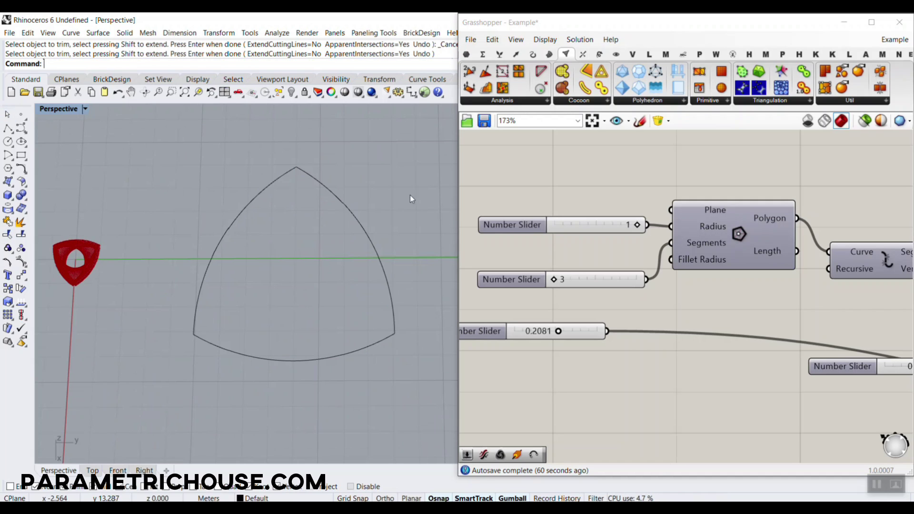
drag(192, 365, 192, 365)
click(8, 222)
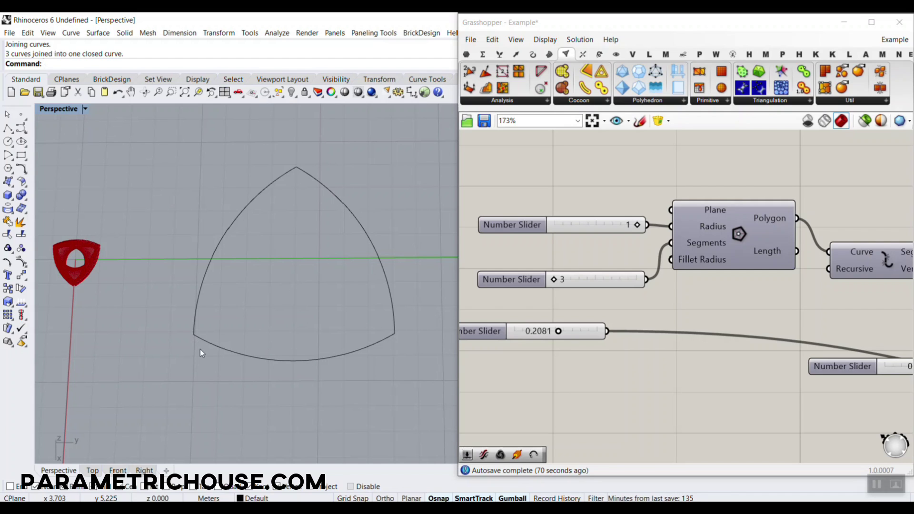
Step: Create a straight polyline from the closed curve's lower-left corner to a point on the opposite arc
click(12, 130)
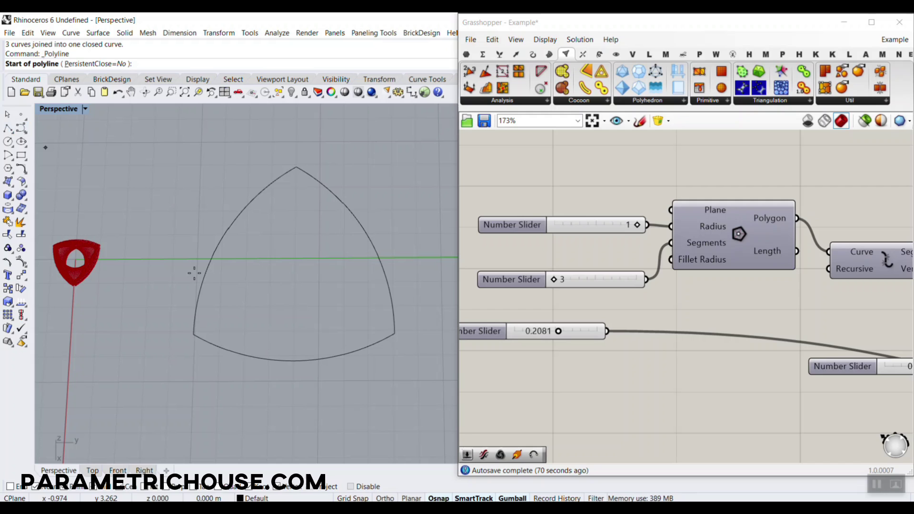
click(193, 335)
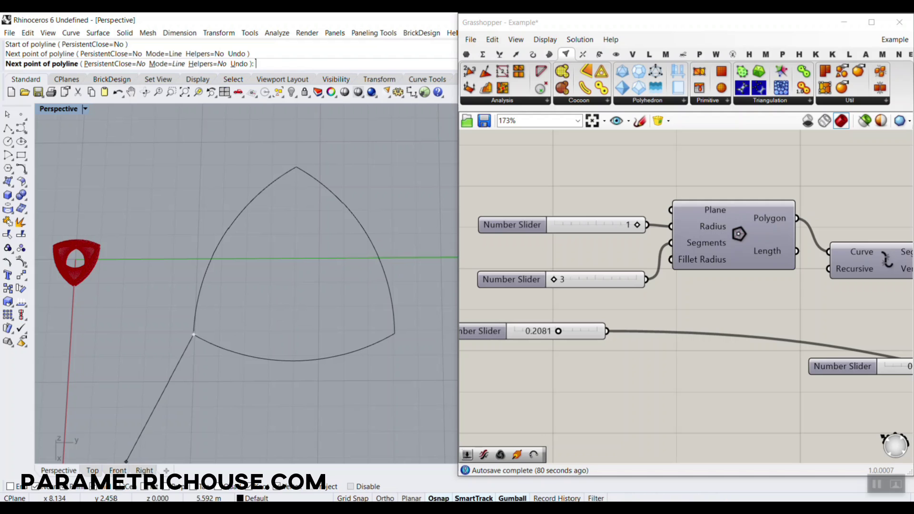
click(369, 221)
key(ctrl+z)
click(368, 236)
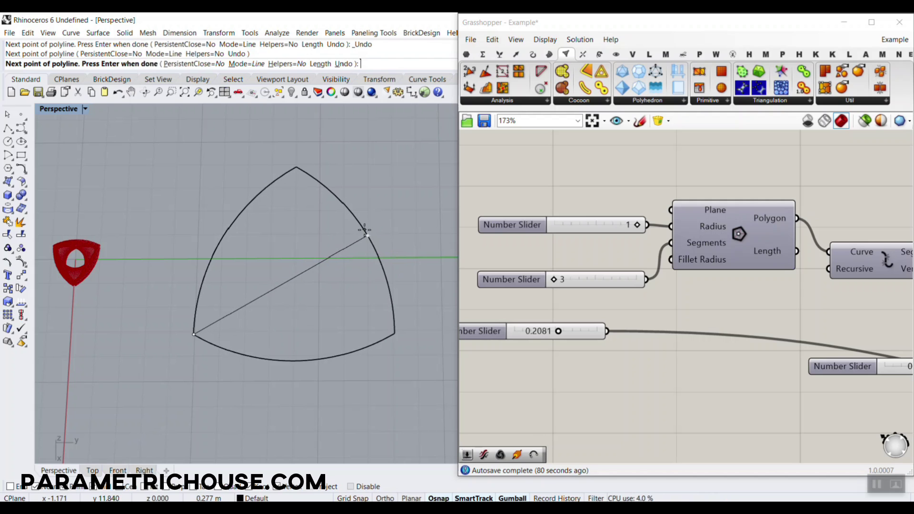
key(Return)
Step: Create a second straight polyline from the left arc to the bottom arc, and undo it
key(Return)
click(255, 198)
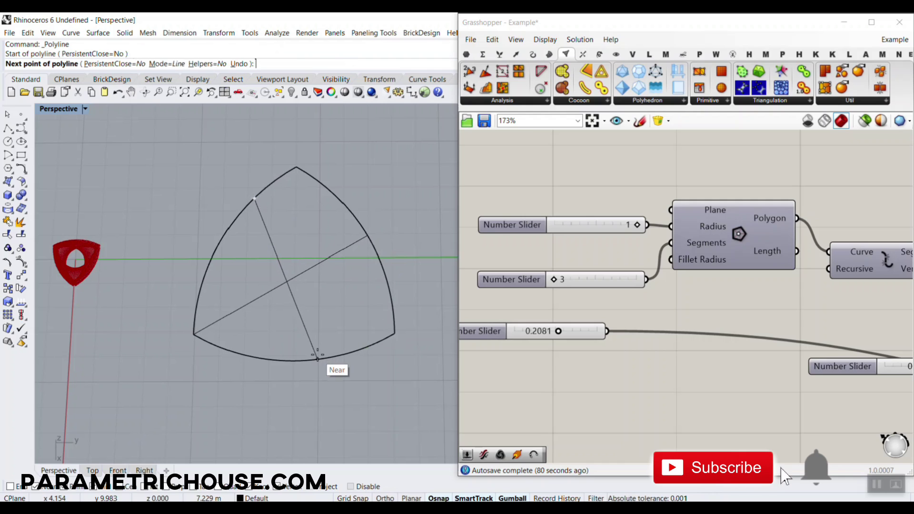
click(318, 360)
key(Return)
key(ctrl+z)
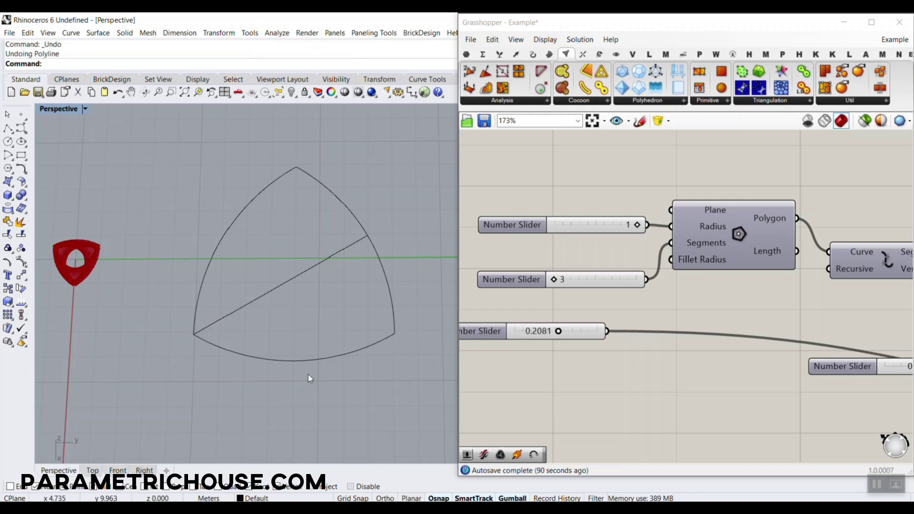
Step: Delete the Reuleaux outline and the line crossing it
drag(385, 185, 204, 346)
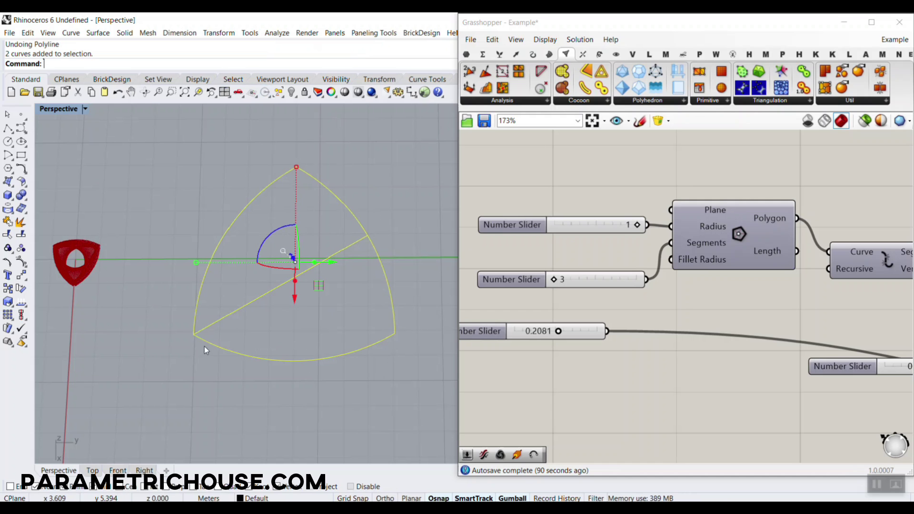
key(Delete)
scroll(369, 293, down, 3)
scroll(219, 278, up, 10)
right_drag(248, 316, 198, 240)
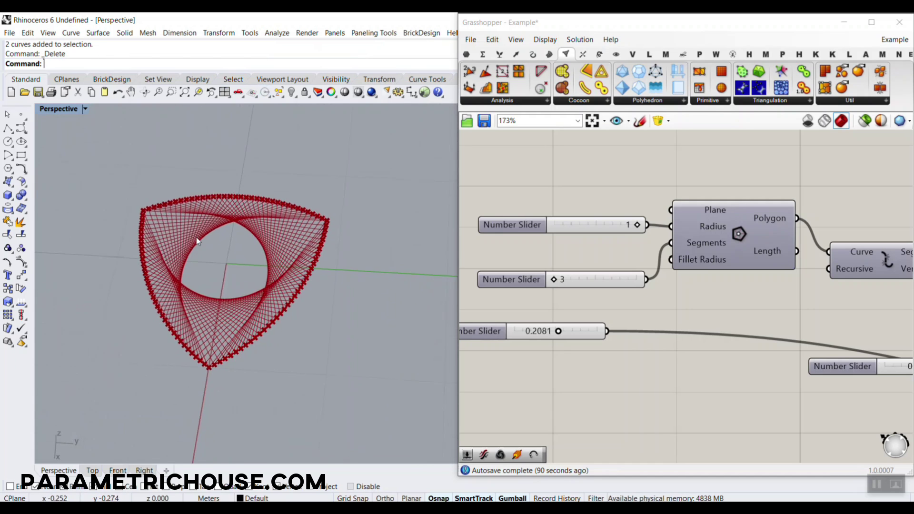
Step: In Grasshopper, hide the string pattern's preview and turn on the preview of the Circle component
scroll(200, 237, up, 6)
scroll(209, 236, down, 4)
scroll(495, 248, down, 2)
scroll(594, 284, down, 6)
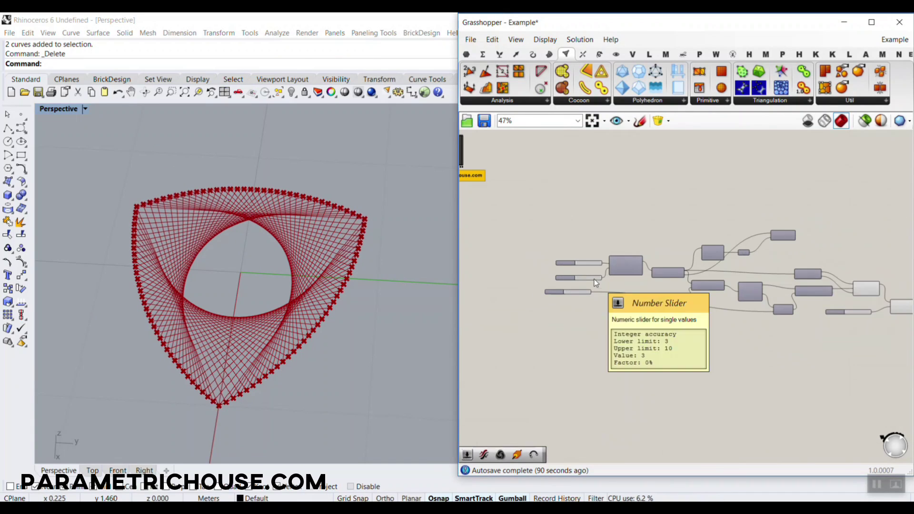
drag(827, 322, 671, 247)
right_click(772, 204)
click(809, 227)
click(781, 210)
scroll(743, 224, up, 3)
scroll(653, 242, up, 3)
right_click(634, 263)
click(648, 288)
Step: Examine the overlapping circles in the Perspective view and the components feeding the Circle component
scroll(198, 225, down, 2)
right_drag(198, 224, 208, 266)
scroll(230, 309, down, 4)
scroll(230, 310, up, 4)
scroll(151, 227, up, 2)
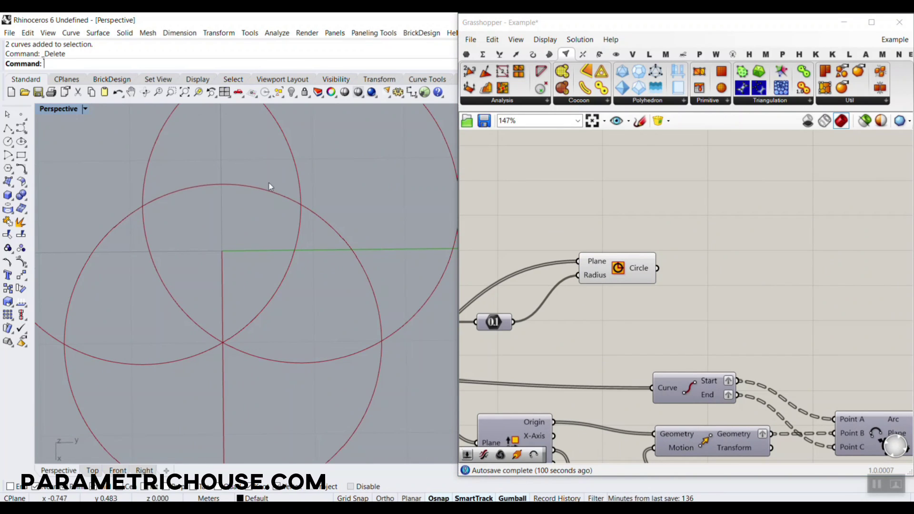
scroll(649, 258, down, 3)
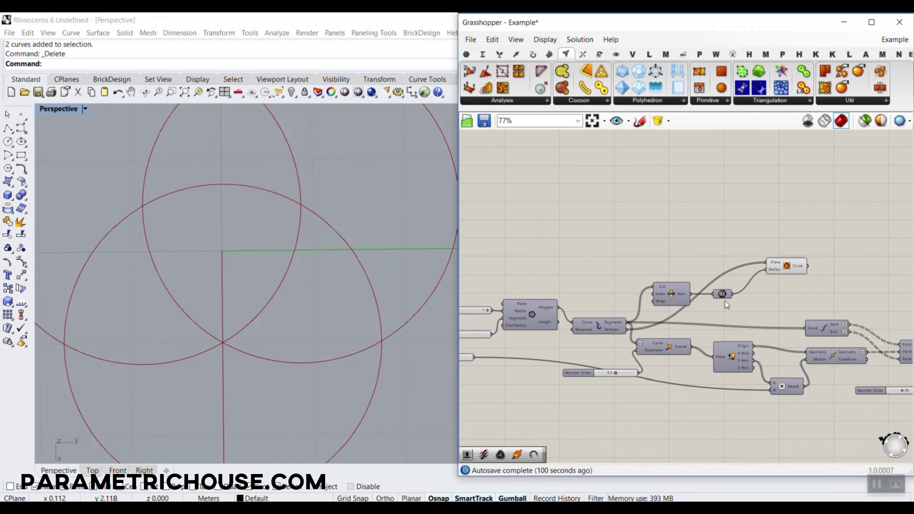
Step: Start a new Grasshopper document for the definition
click(470, 39)
click(500, 53)
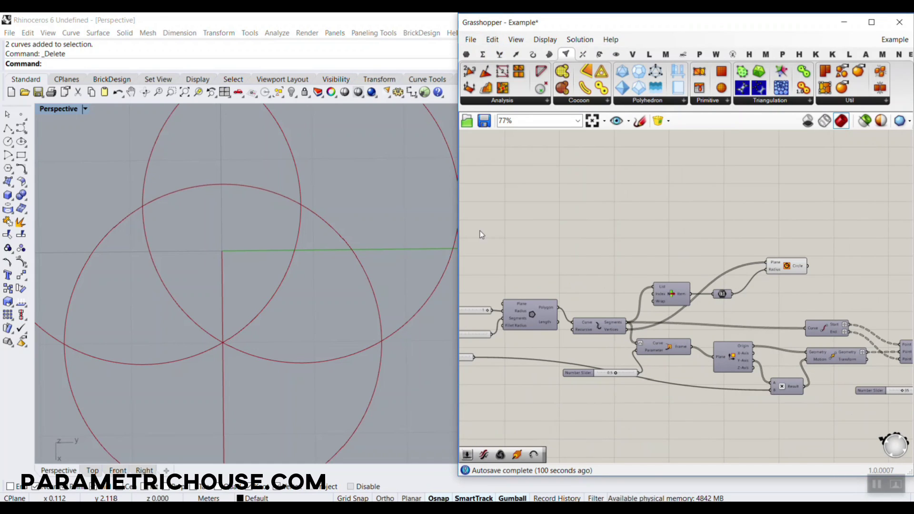
scroll(335, 290, down, 3)
shift+right_drag(336, 289, 270, 249)
right_drag(673, 329, 621, 293)
shift+right_drag(390, 303, 198, 207)
scroll(305, 300, down, 4)
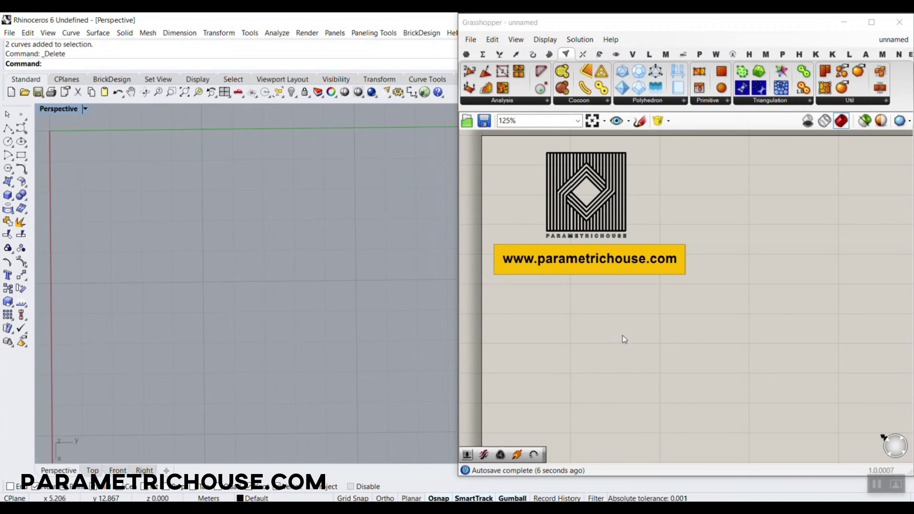
mouse_move(794, 156)
mouse_down()
mouse_move(851, 62)
mouse_move(836, 54)
mouse_up()
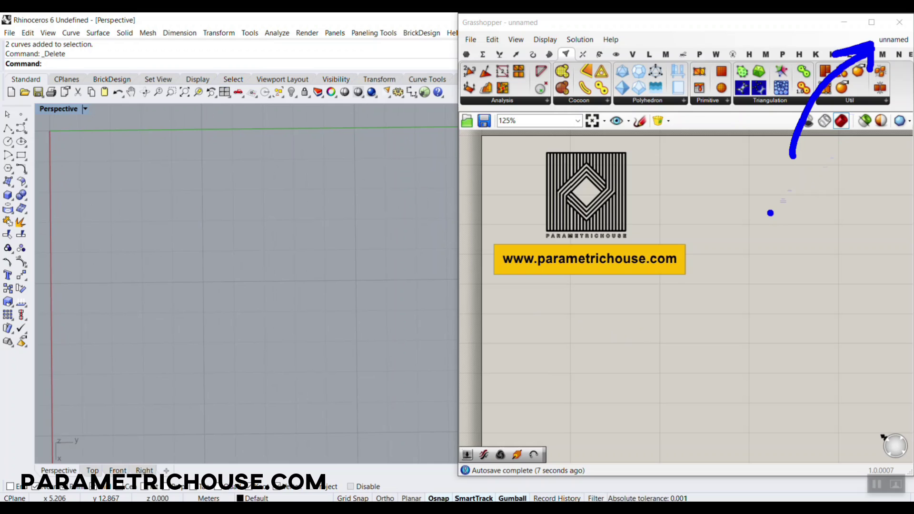
key(Escape)
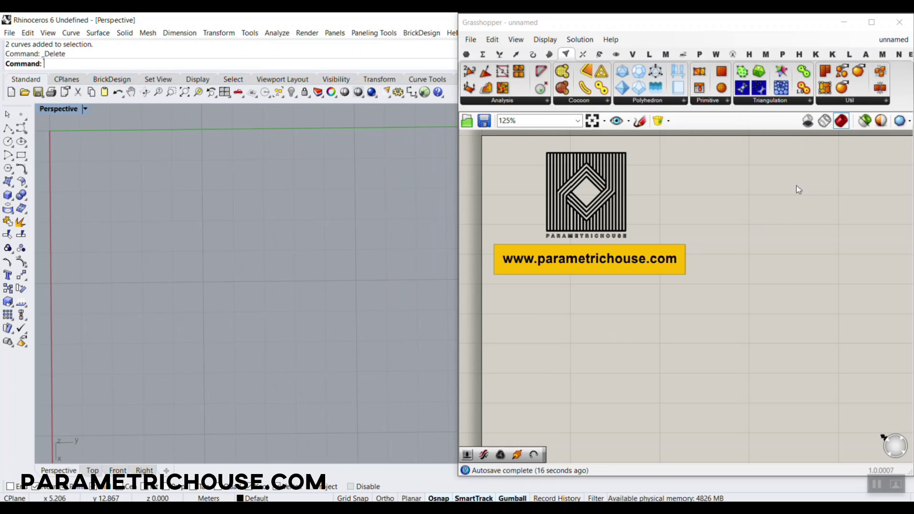
key(ctrl+2)
mouse_move(808, 187)
mouse_down()
mouse_move(881, 41)
mouse_move(883, 109)
mouse_up()
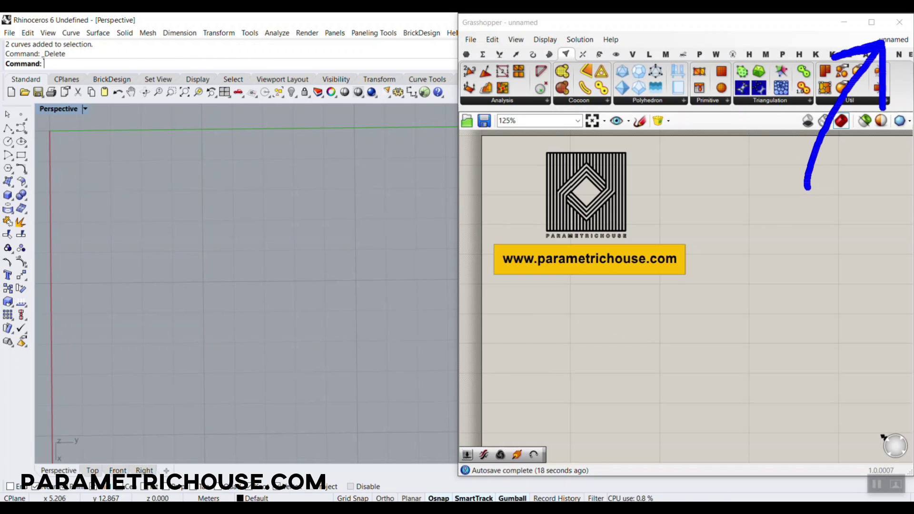
key(Escape)
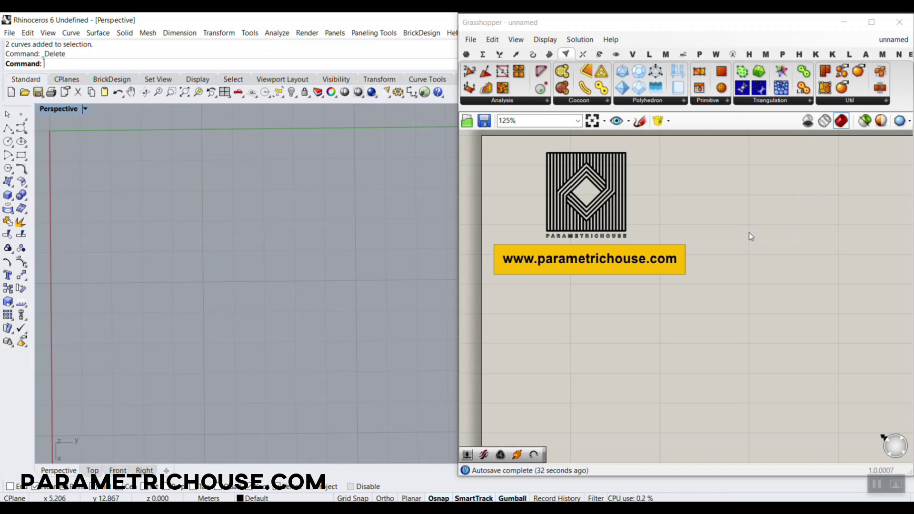
mouse_move(774, 215)
mouse_down()
mouse_move(800, 159)
mouse_move(887, 69)
mouse_move(884, 105)
mouse_up()
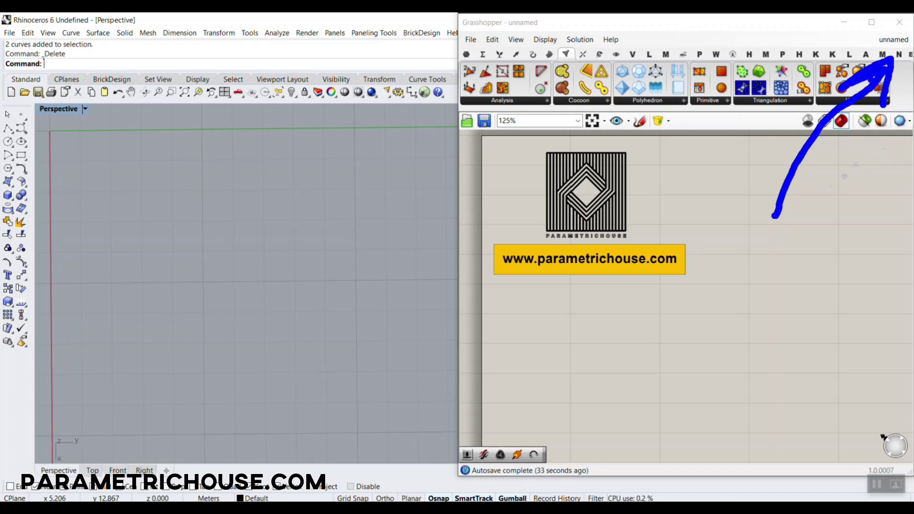
key(Escape)
Step: Place a Polygon component on the Grasshopper canvas
click(744, 253)
mouse_move(723, 273)
right_down()
mouse_move(690, 265)
mouse_move(707, 259)
right_up()
scroll(262, 256, down, 5)
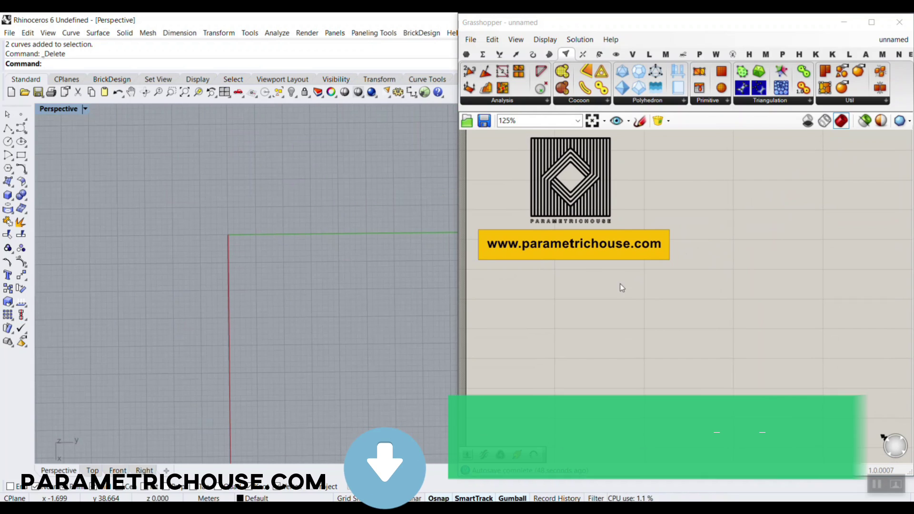
click(535, 55)
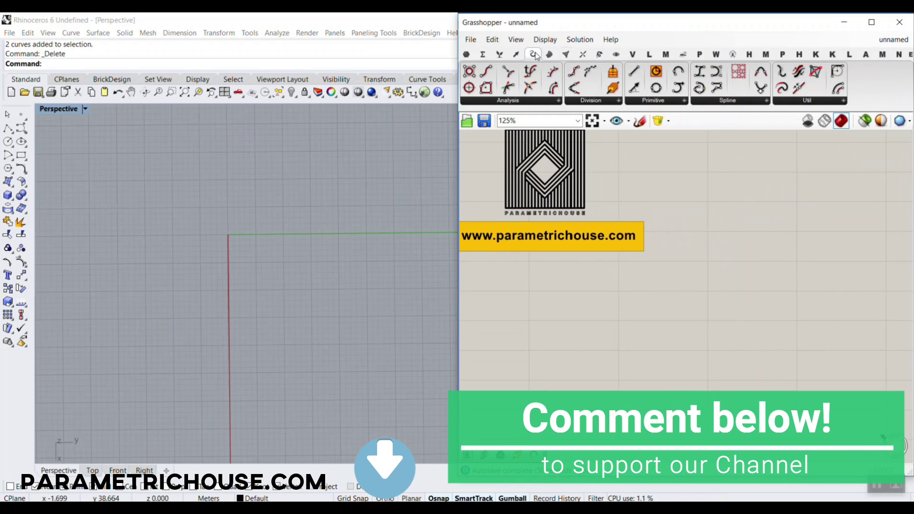
click(671, 101)
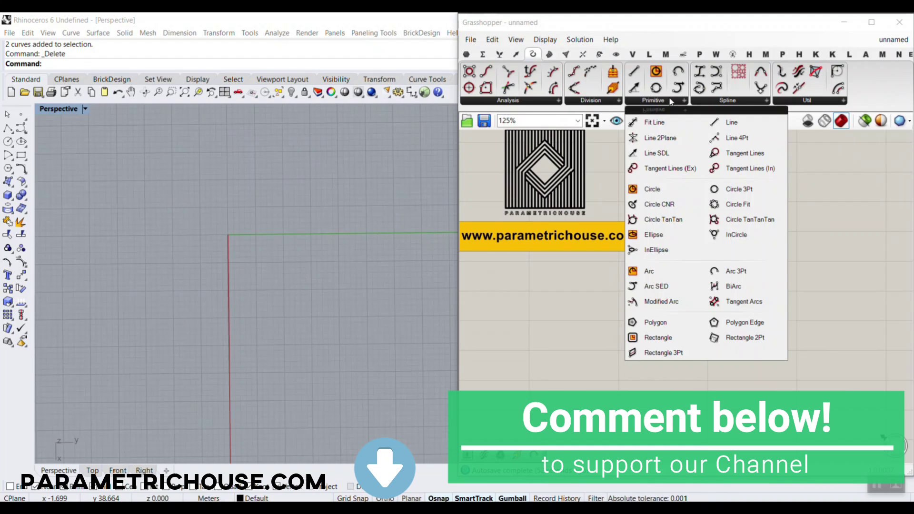
click(580, 363)
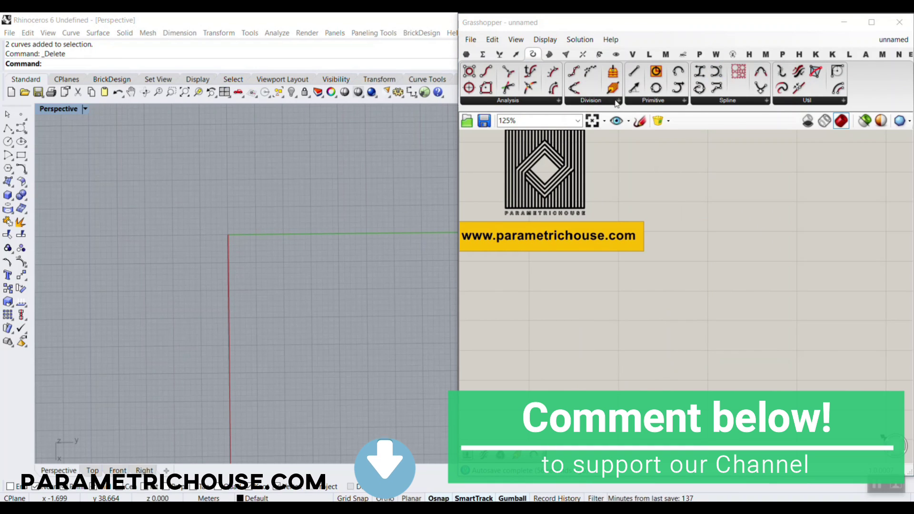
click(653, 100)
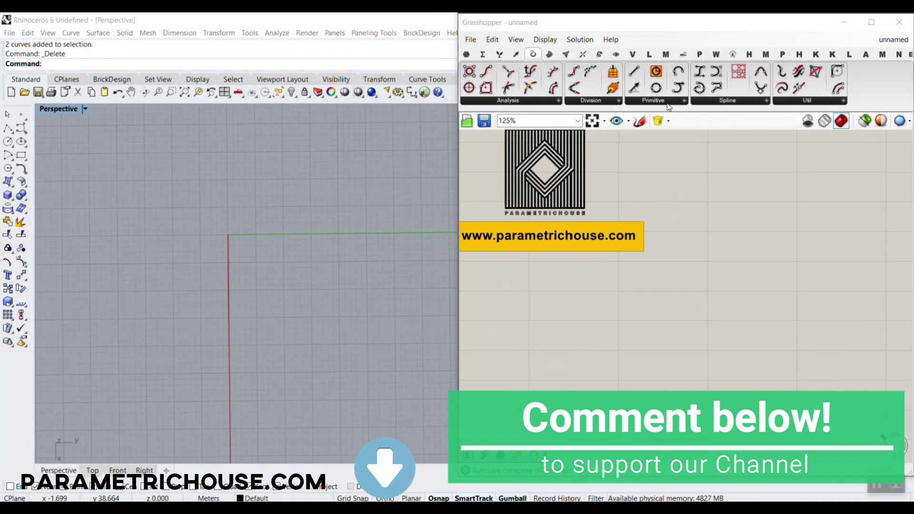
click(667, 102)
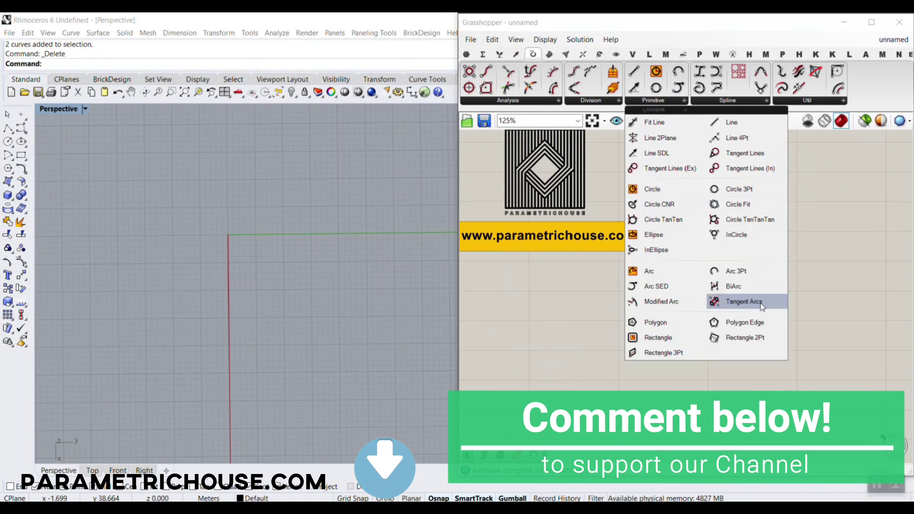
click(667, 325)
click(834, 338)
right_drag(834, 339, 694, 335)
scroll(682, 325, up, 3)
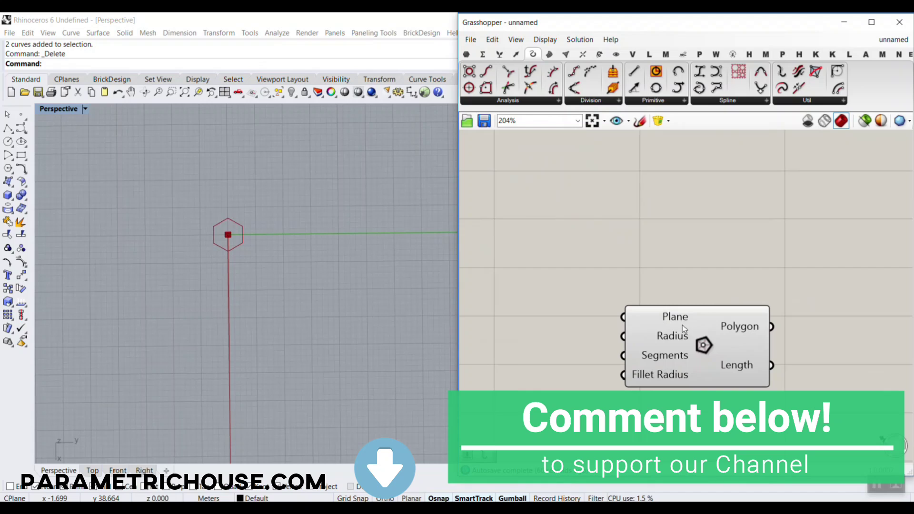
Step: Add the Bifocals component so that name labels are shown above the components
double_click(619, 199)
text(bif)
key(Return)
drag(622, 202, 552, 147)
scroll(777, 298, down, 3)
right_drag(744, 282, 670, 227)
drag(660, 295, 663, 281)
click(663, 292)
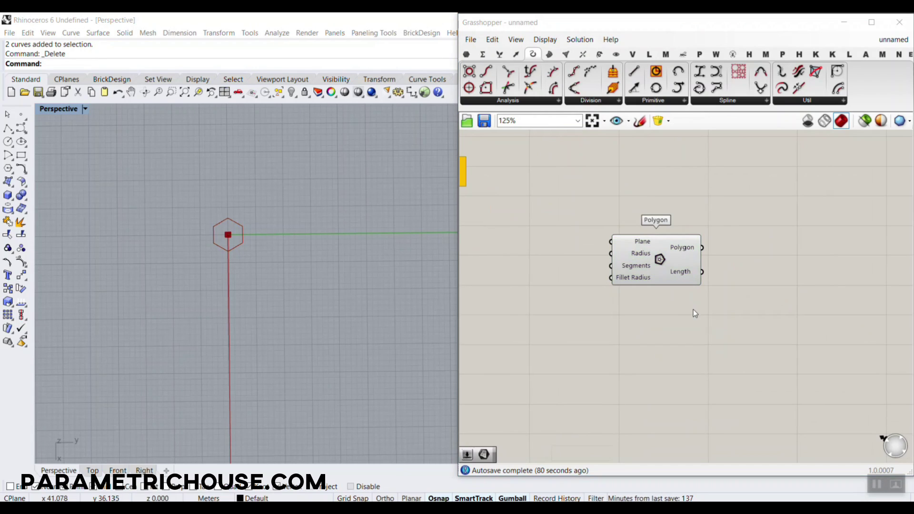
Step: Create a number slider with the value 3 and connect it to the Polygon's Segments input
right_drag(674, 249, 638, 307)
drag(639, 308, 772, 298)
scroll(733, 281, up, 3)
shift+right_drag(209, 238, 176, 230)
scroll(177, 223, up, 8)
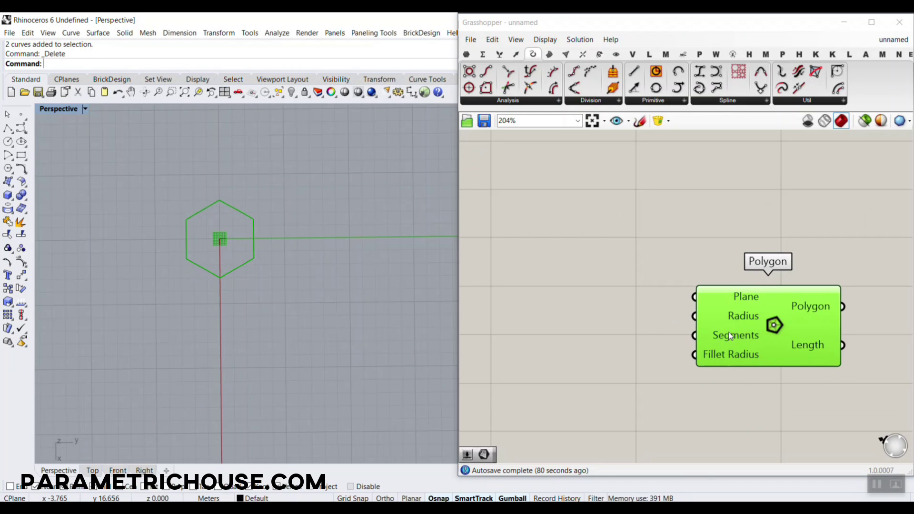
double_click(575, 334)
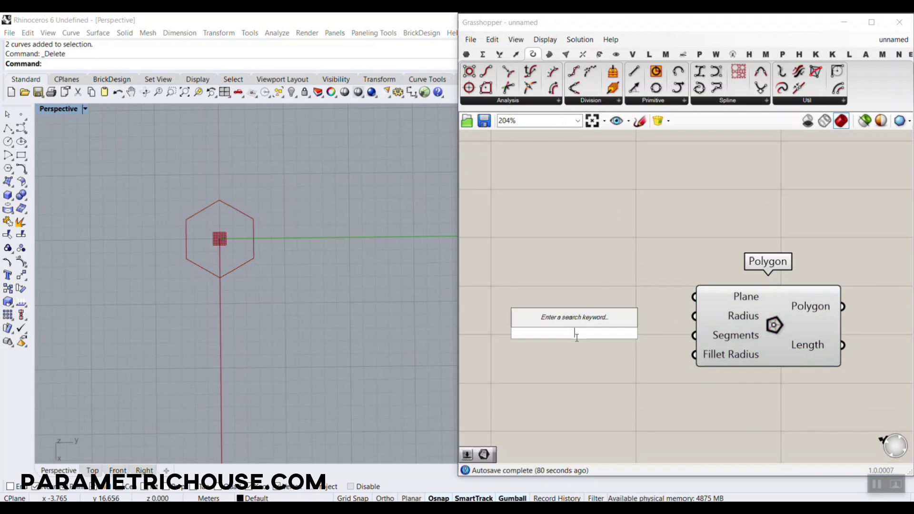
text(3)
key(Return)
drag(681, 336, 695, 336)
Step: Add an Explode component, feed it the Polygon output, and inspect the triangle's exploded vertices
right_drag(243, 293, 348, 271)
scroll(146, 280, up, 4)
click(186, 94)
scroll(305, 301, up, 6)
right_drag(690, 253, 576, 229)
right_drag(735, 273, 691, 282)
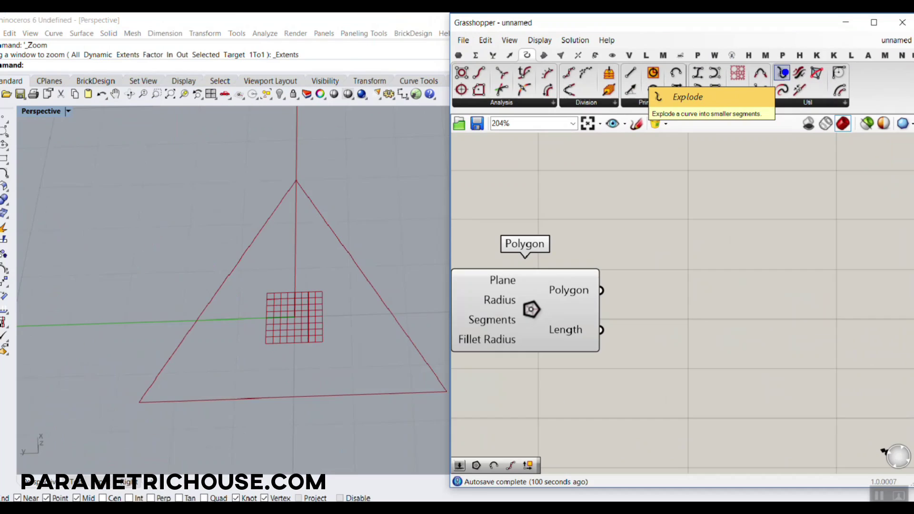
drag(786, 74, 749, 319)
drag(605, 284, 679, 312)
right_drag(681, 315, 569, 257)
drag(672, 271, 653, 313)
mouse_move(656, 313)
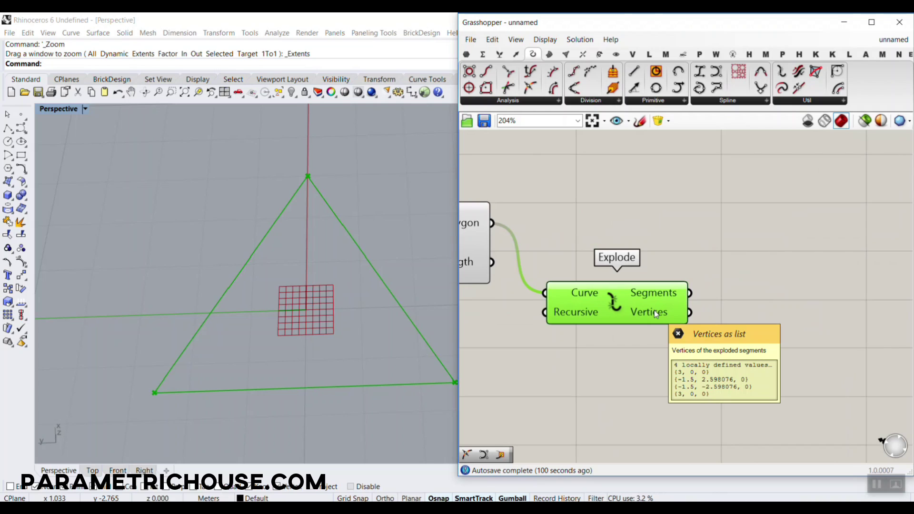
scroll(288, 200, down, 2)
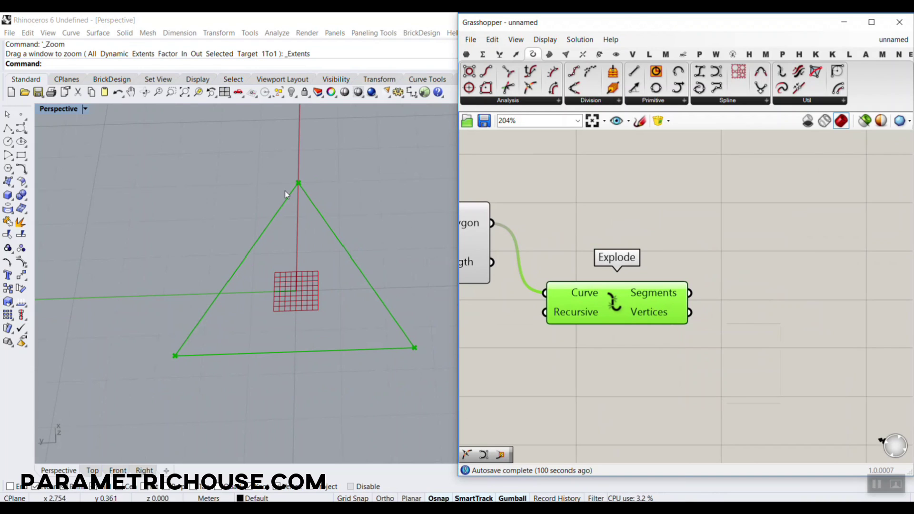
Step: Add a Circle component and use the Explode component's Vertices as its planes
click(747, 286)
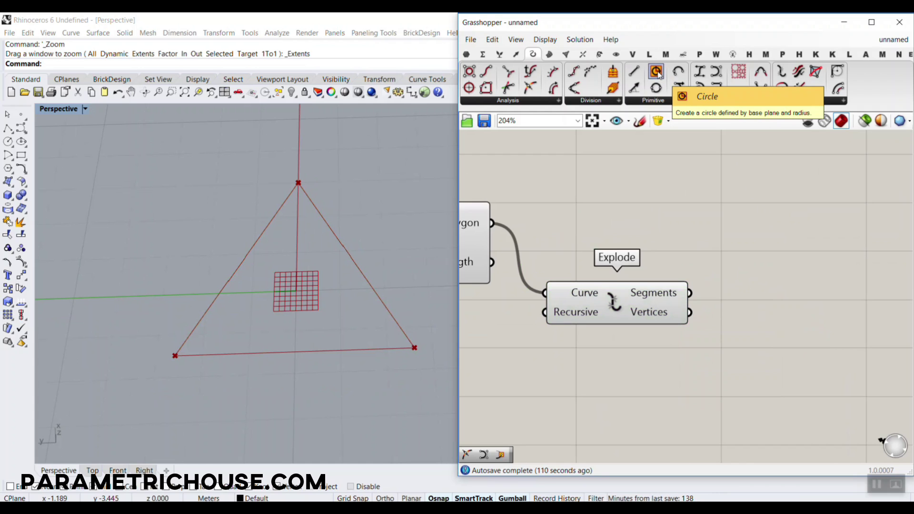
drag(658, 74, 838, 358)
drag(690, 313, 778, 347)
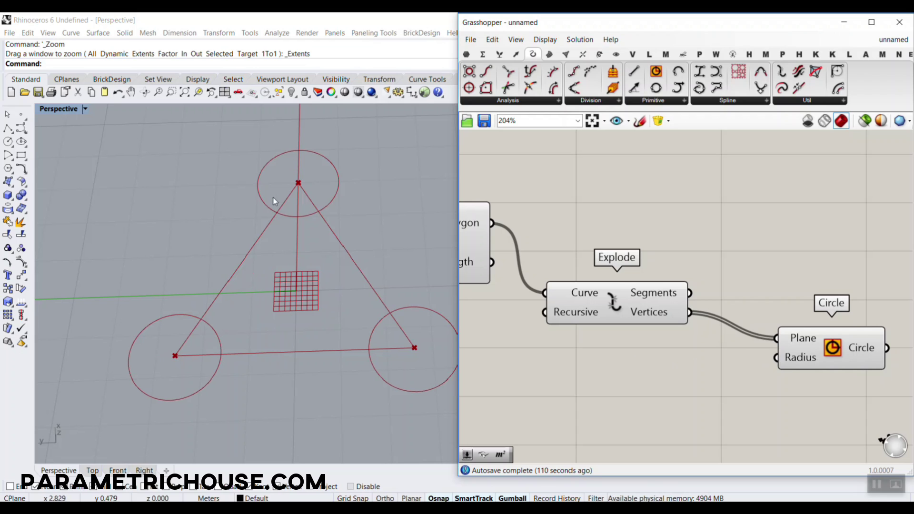
Step: Add a List Item component and connect the exploded Segments to its List input
click(500, 54)
drag(469, 72, 609, 257)
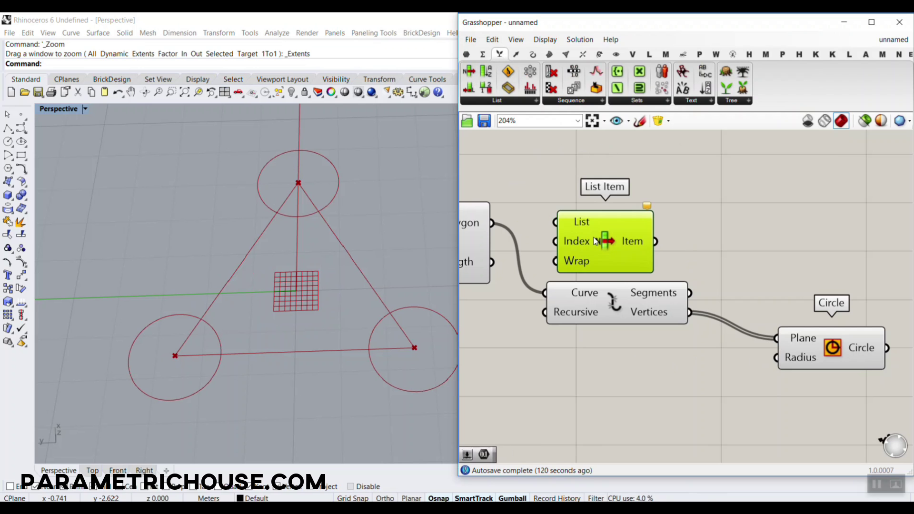
right_drag(538, 235, 658, 274)
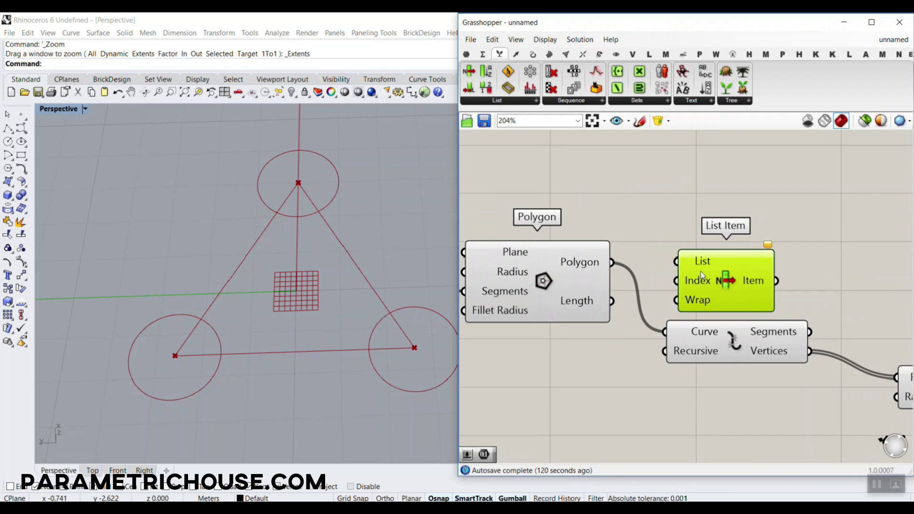
scroll(743, 276, down, 3)
scroll(752, 285, up, 4)
drag(654, 308, 725, 254)
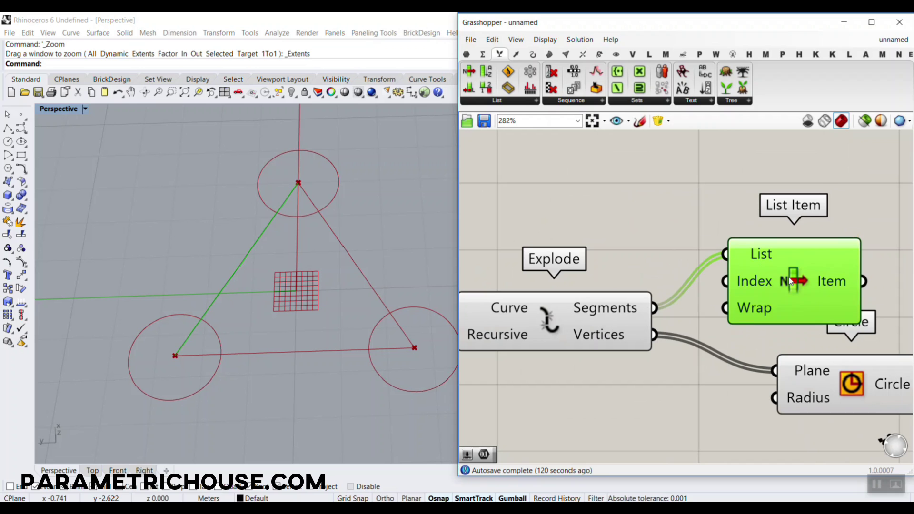
drag(762, 285, 751, 253)
Step: Add a Number parameter and feed it the edge extracted by the List Item component
right_drag(685, 258, 449, 259)
scroll(495, 265, down, 2)
click(467, 54)
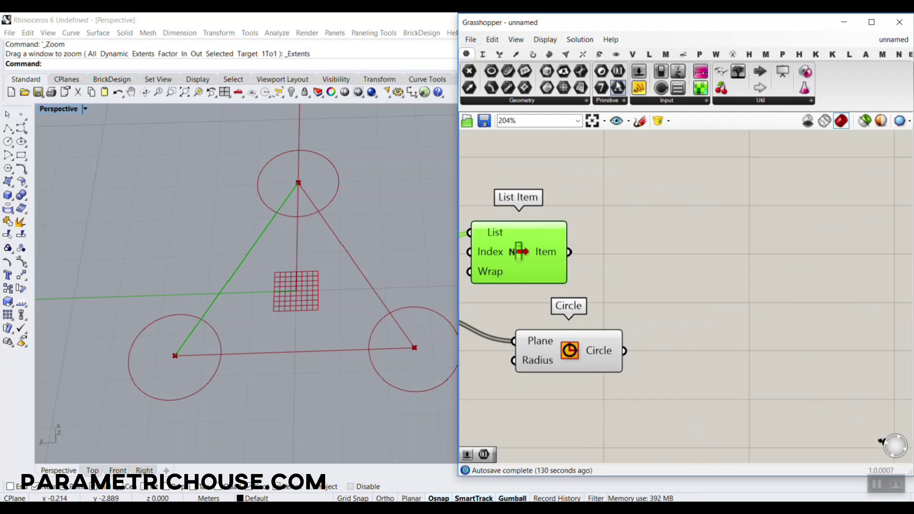
drag(621, 72, 629, 239)
drag(570, 252, 628, 238)
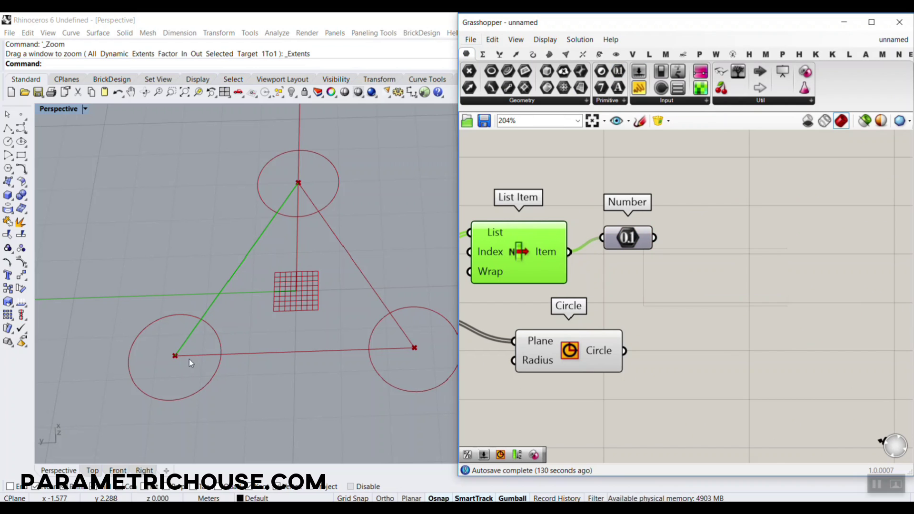
Step: Make room around the Circle component and connect the Number parameter to its Radius input
drag(551, 353, 760, 335)
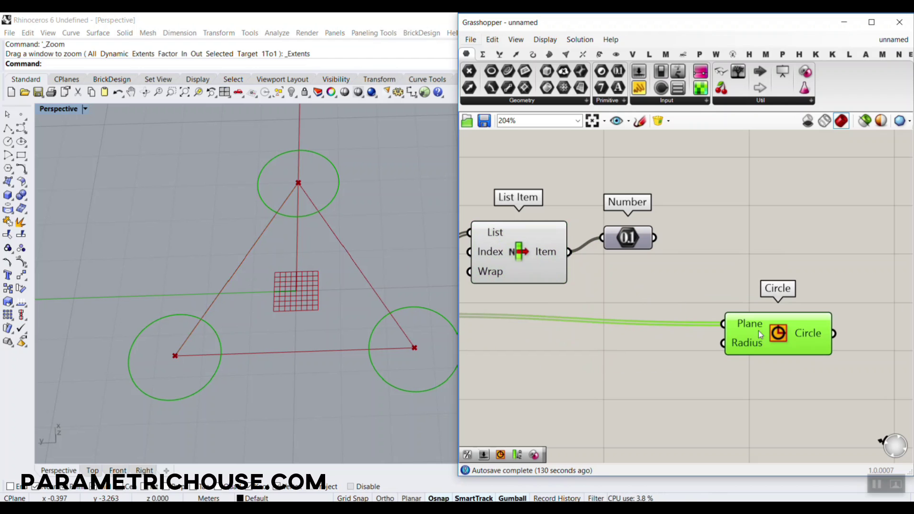
drag(658, 239, 723, 342)
right_drag(233, 263, 240, 358)
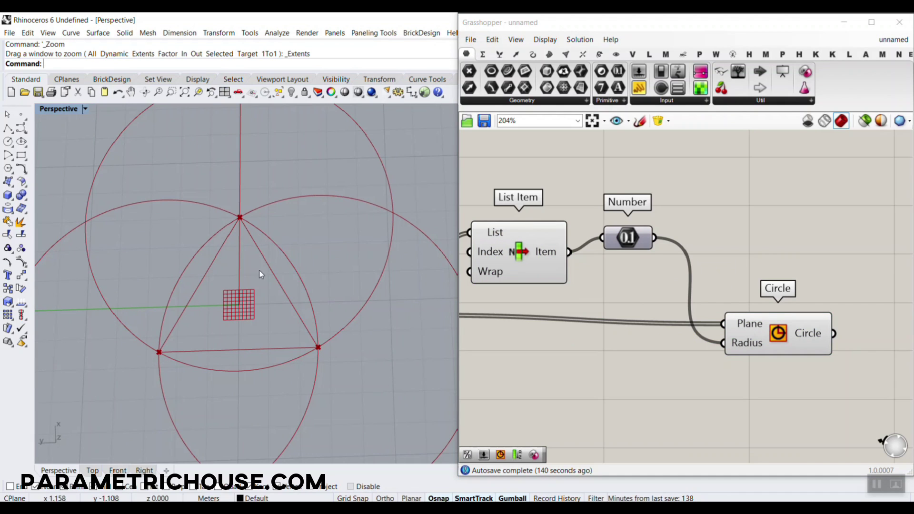
Step: Place a Region Intersection component on the canvas after the Circle component
right_drag(827, 301, 761, 259)
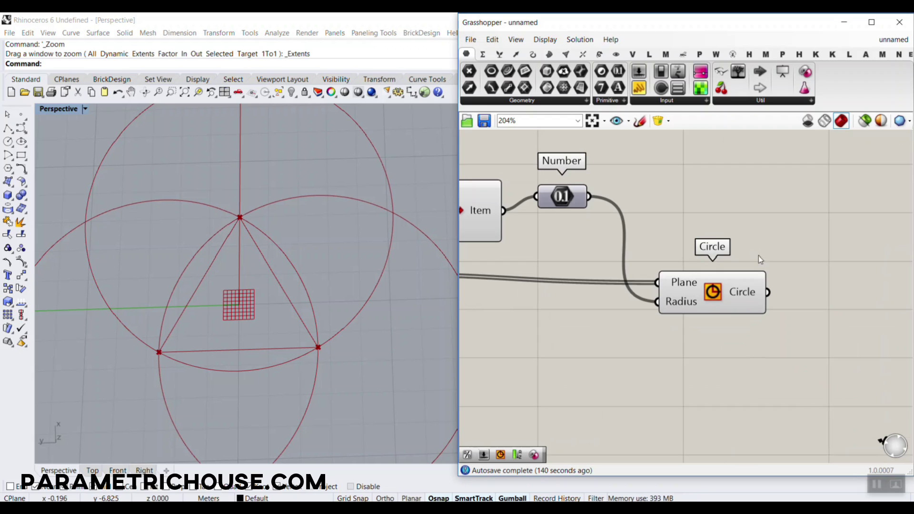
right_drag(759, 256, 703, 259)
click(583, 54)
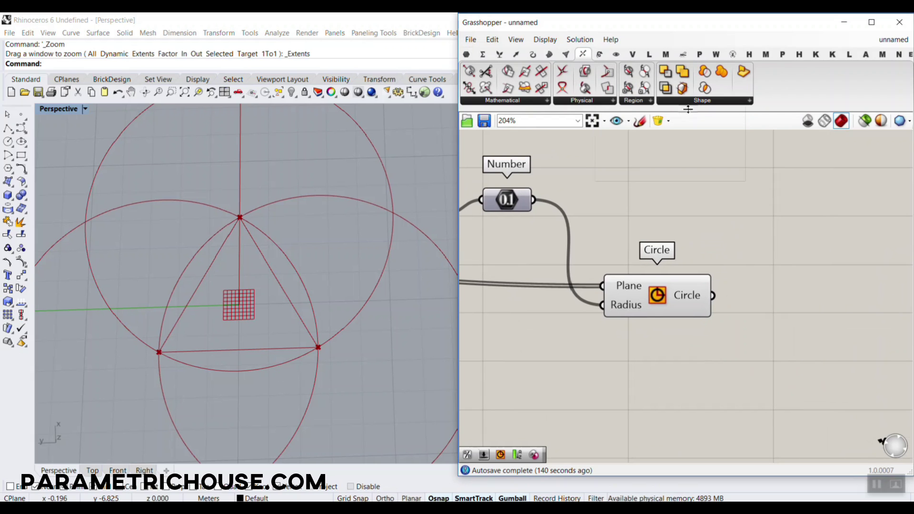
click(734, 101)
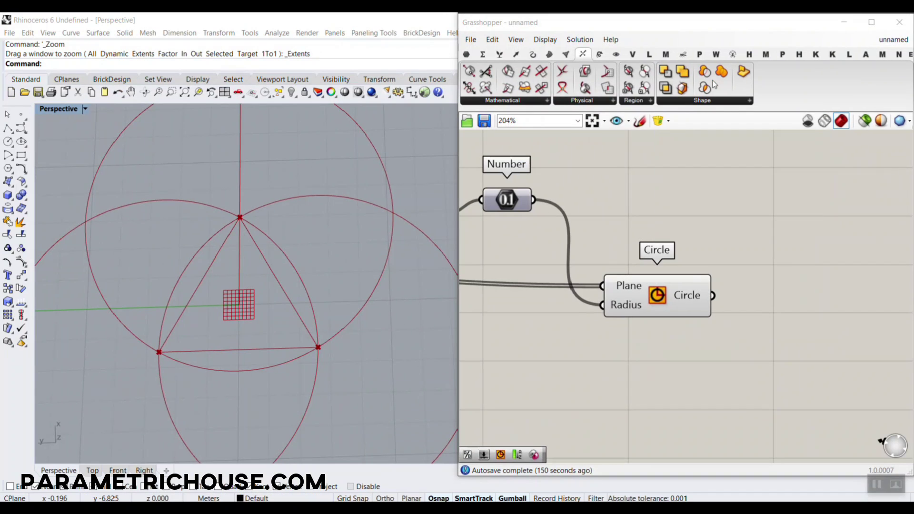
click(518, 36)
click(805, 193)
click(830, 296)
right_drag(830, 335, 729, 267)
drag(729, 238, 779, 304)
Step: Add a second List Item between Circle and Region Intersection, and connect the circles to its List input
click(620, 248)
double_click(676, 256)
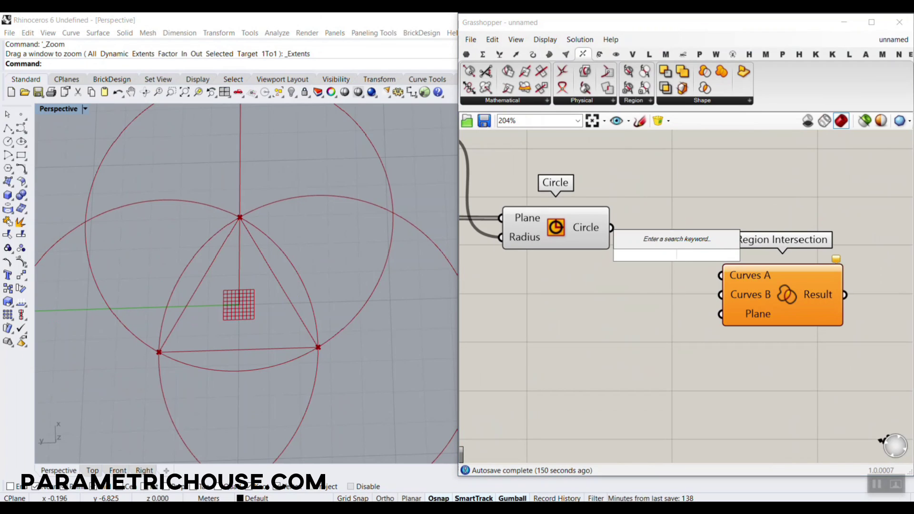
text(list item)
click(660, 239)
drag(613, 228, 626, 235)
drag(757, 284, 862, 291)
drag(693, 261, 687, 259)
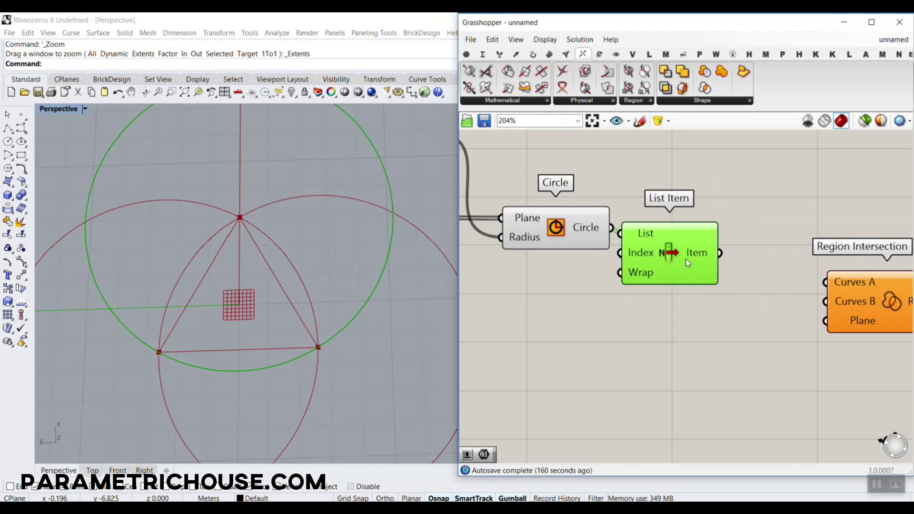
Step: Add the +1 and +2 outputs to the List Item that receives the circles
scroll(687, 259, up, 4)
click(625, 292)
click(624, 292)
scroll(638, 311, down, 3)
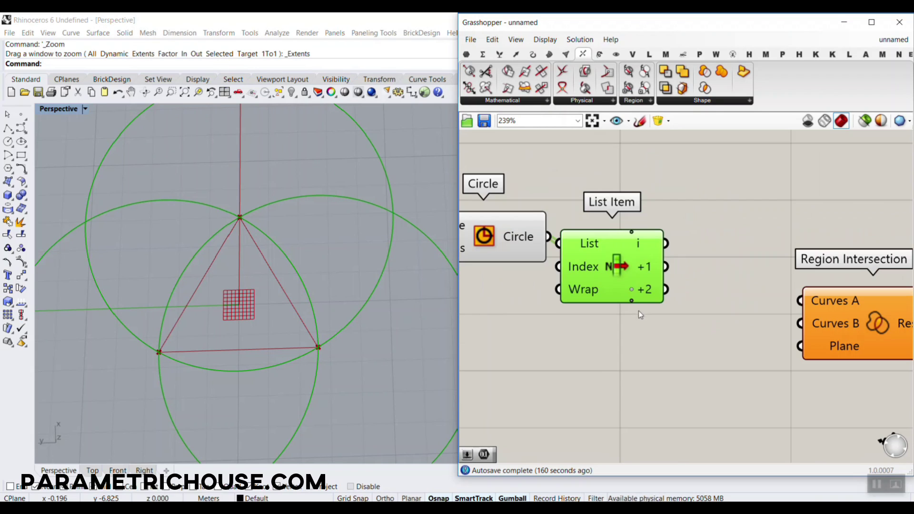
Step: Connect the List Item's i output to Curves A and its +1 output to Curves B of Region Intersection
drag(666, 243, 801, 301)
drag(666, 267, 858, 330)
click(857, 330)
scroll(779, 270, down, 3)
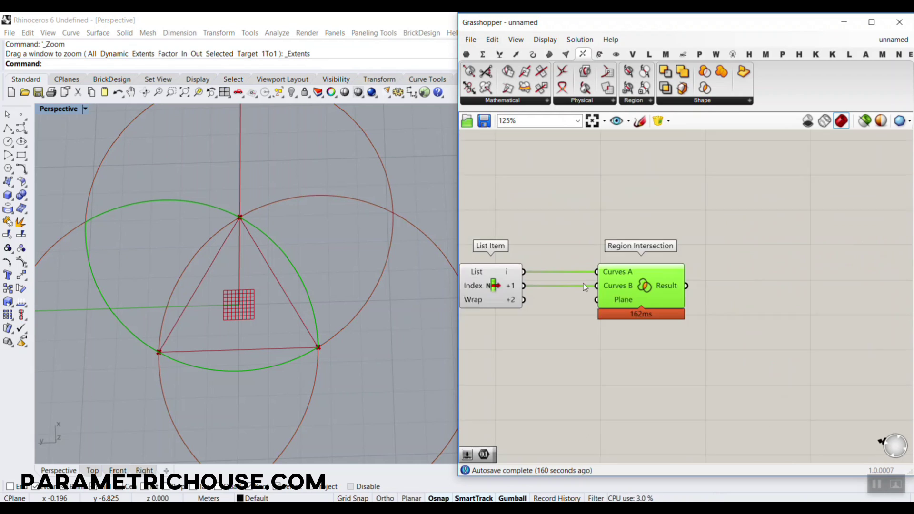
Step: Duplicate the Region Intersection component with its connections and place the copy beyond the original
key(ctrl+c)
key(ctrl+v)
drag(629, 295, 733, 353)
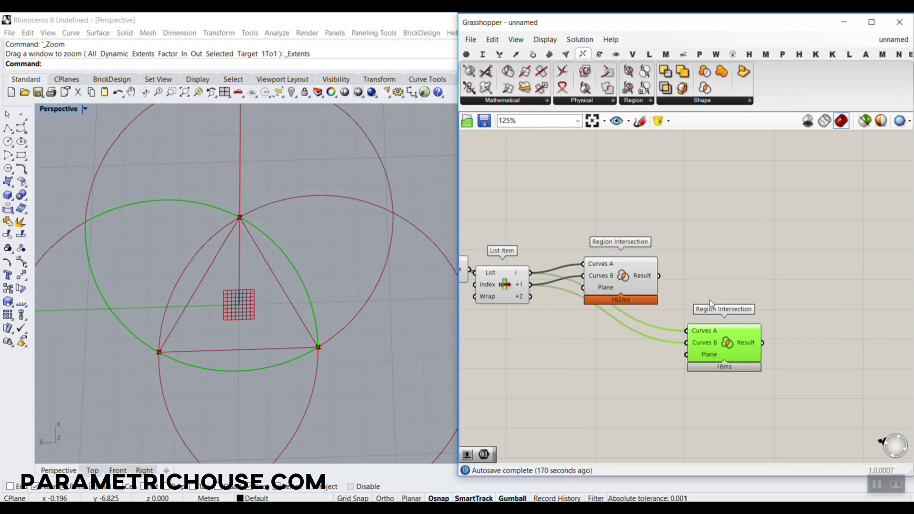
Step: Connect the first Region Intersection's Result to the copy's Curves A and the List Item's +2 output to its Curves B
click(710, 301)
drag(690, 331, 688, 331)
drag(530, 296, 687, 343)
Step: Turn off the preview of the Circle, the adjacent List Item and the first Region Intersection
right_drag(614, 344, 663, 349)
scroll(670, 347, down, 2)
drag(669, 347, 529, 253)
right_click(581, 202)
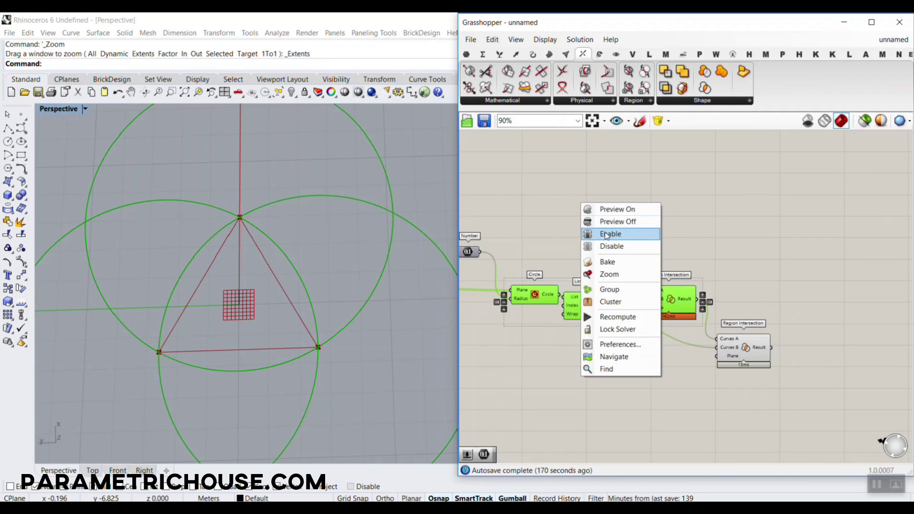
click(609, 222)
right_drag(686, 261, 686, 259)
scroll(685, 266, up, 3)
click(699, 297)
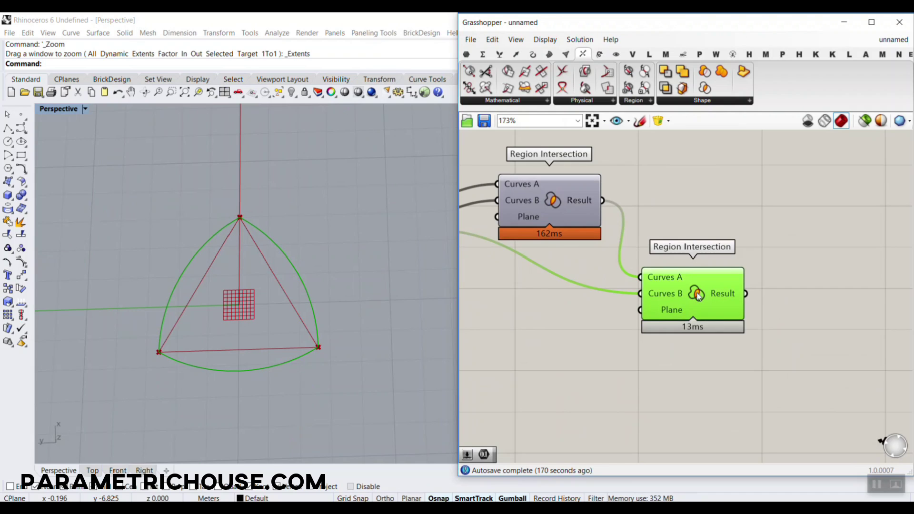
Step: Turn off the preview of the Polygon, Explode, edge List Item and Number components
scroll(692, 287, down, 5)
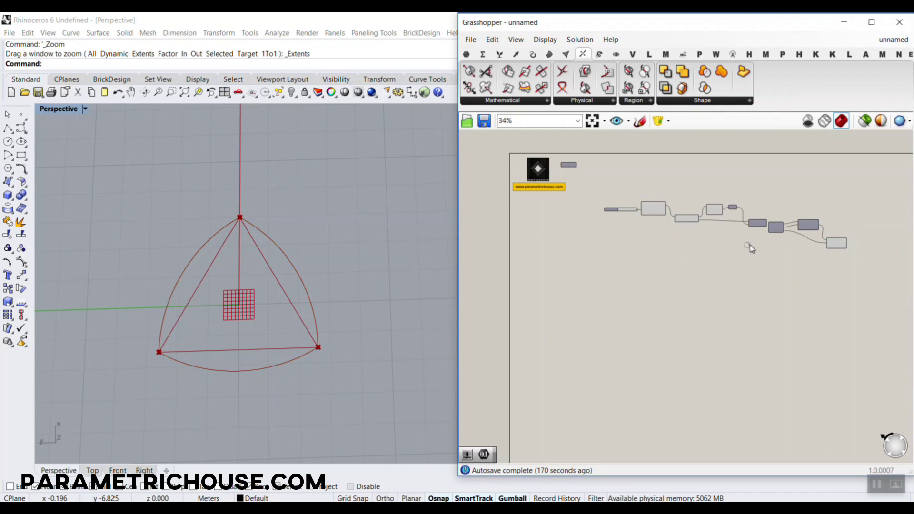
drag(750, 245, 664, 168)
right_click(667, 171)
click(682, 186)
scroll(676, 264, up, 5)
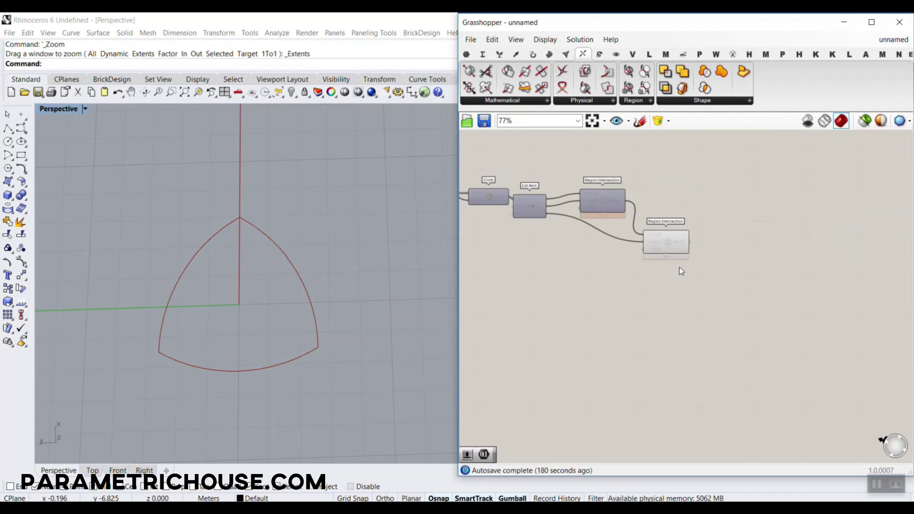
scroll(669, 260, down, 3)
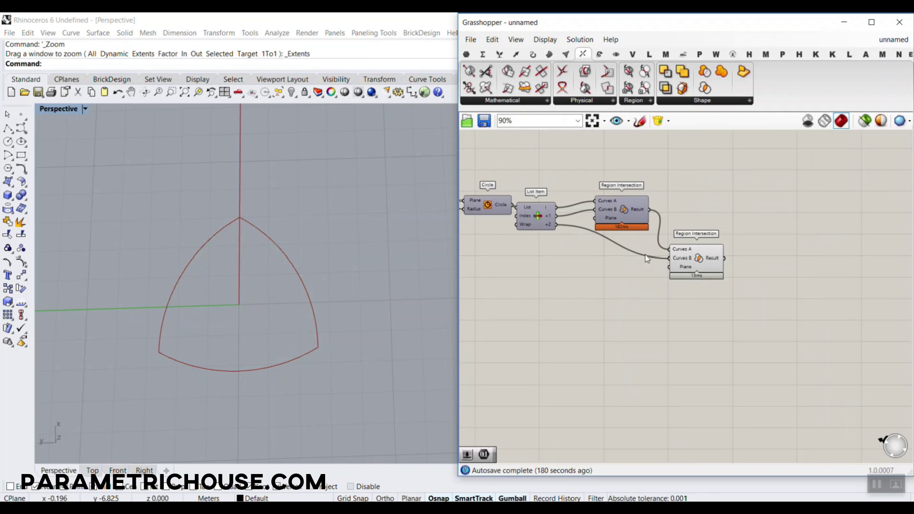
Step: Add a Surface parameter after the second Region Intersection and connect that component's Result to it
click(466, 55)
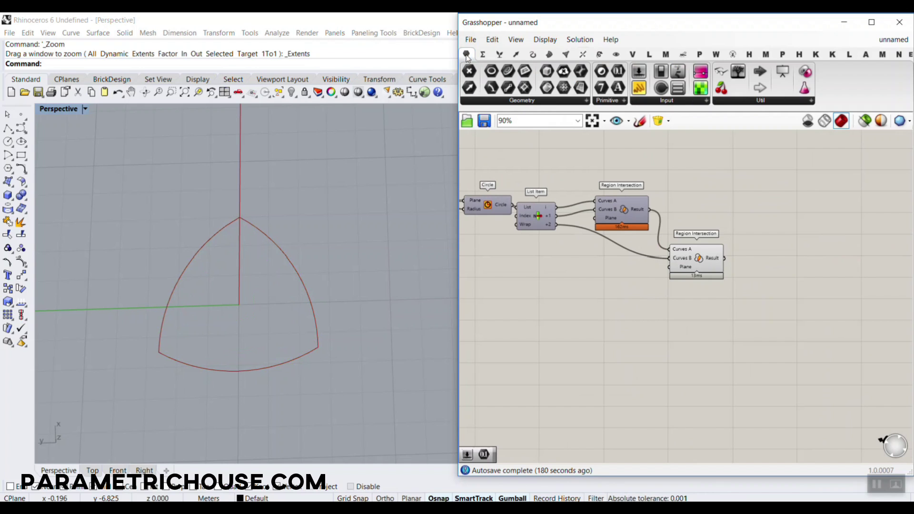
drag(580, 88, 723, 258)
scroll(733, 257, up, 3)
right_drag(590, 256, 654, 271)
scroll(654, 272, down, 3)
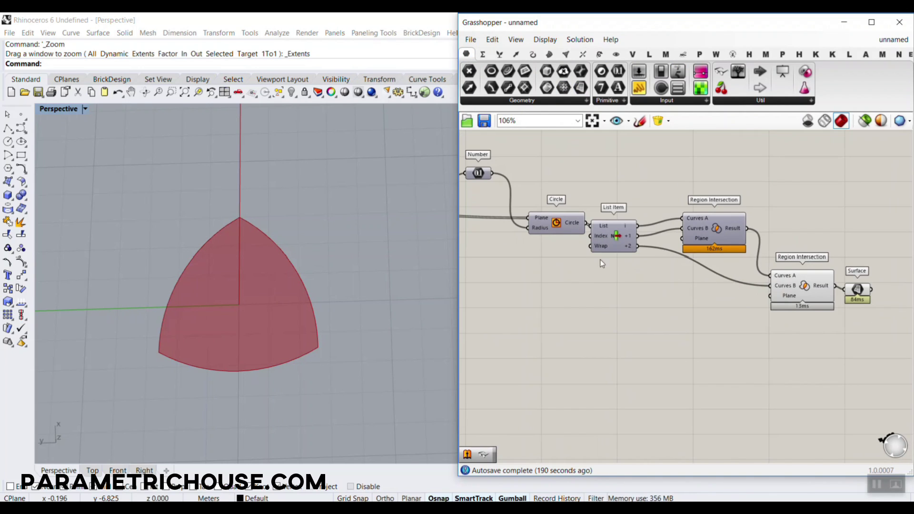
Step: Turn on the preview of the circles' List Item to check the three circles, and switch it off again
scroll(601, 263, up, 4)
click(541, 212)
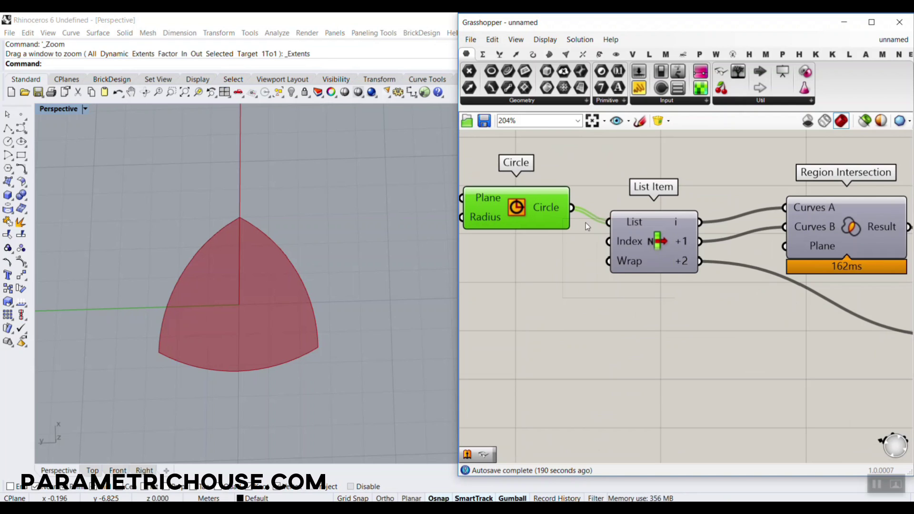
right_click(656, 234)
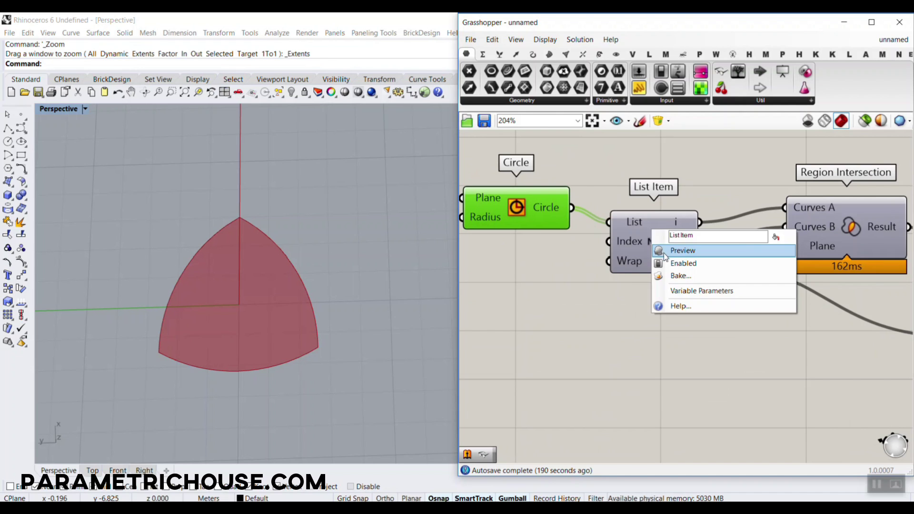
click(664, 242)
click(682, 229)
right_drag(764, 239, 648, 236)
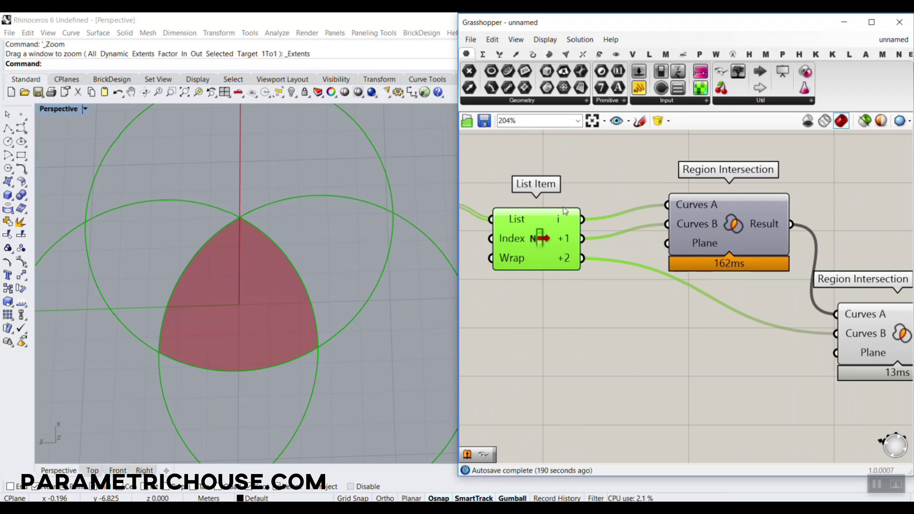
right_click(536, 236)
click(562, 253)
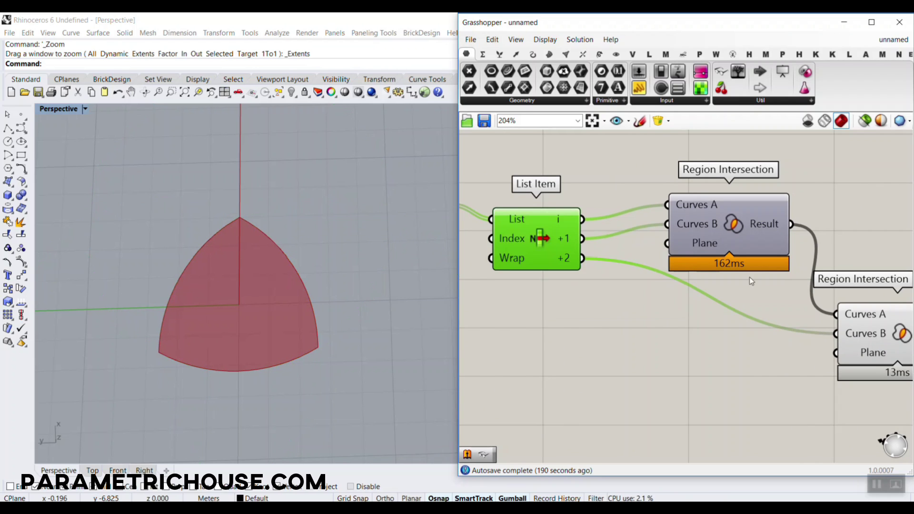
Step: Feed the first Region Intersection's Result into the Surface and turn off the second Region Intersection's preview
scroll(714, 262, down, 3)
drag(682, 221, 786, 233)
click(761, 245)
right_click(747, 282)
click(756, 305)
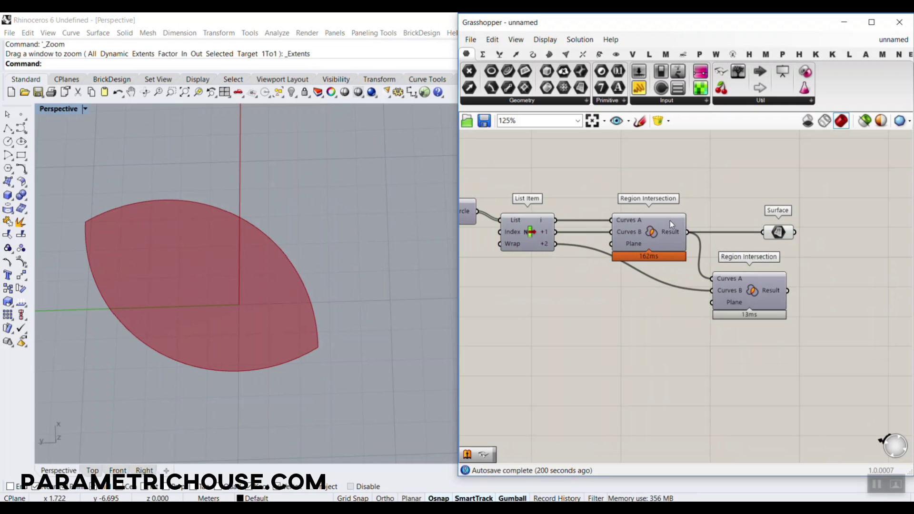
Step: Move the Surface parameter beside the second Region Intersection and connect that component's Result to it instead
scroll(670, 221, up, 2)
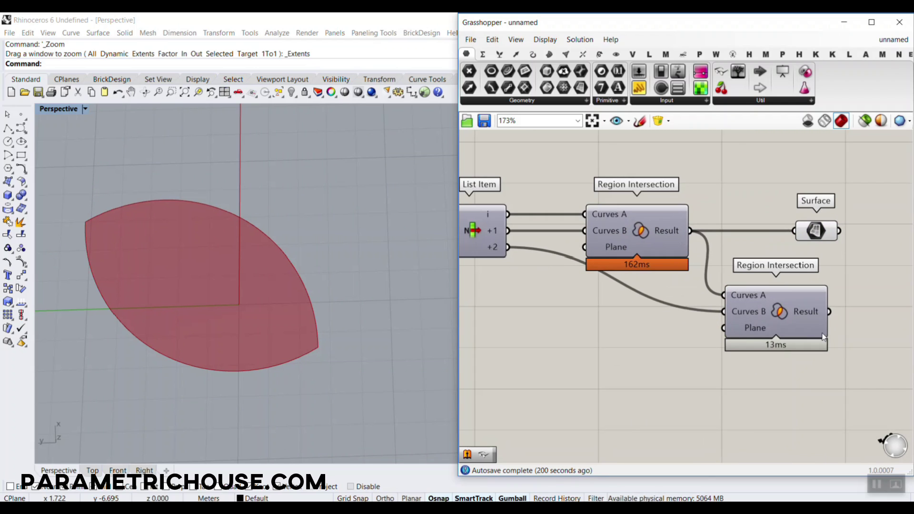
drag(811, 233, 867, 280)
drag(829, 312, 851, 278)
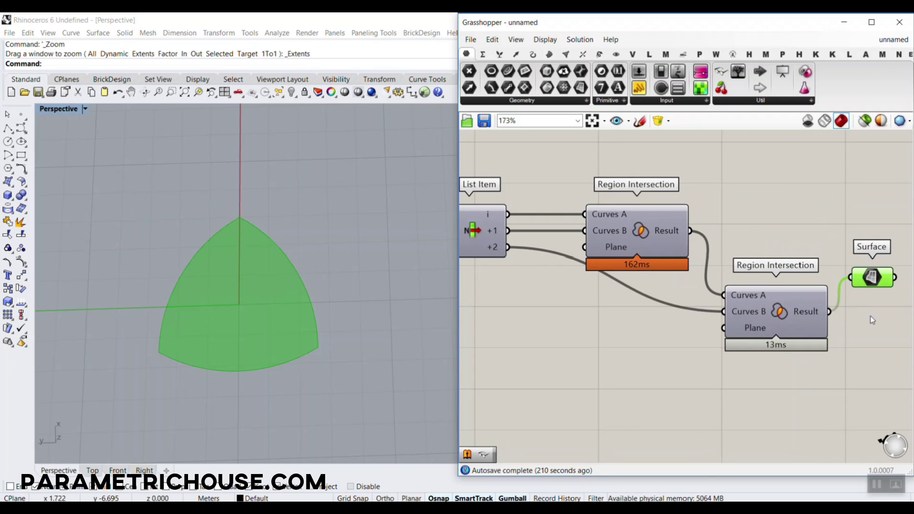
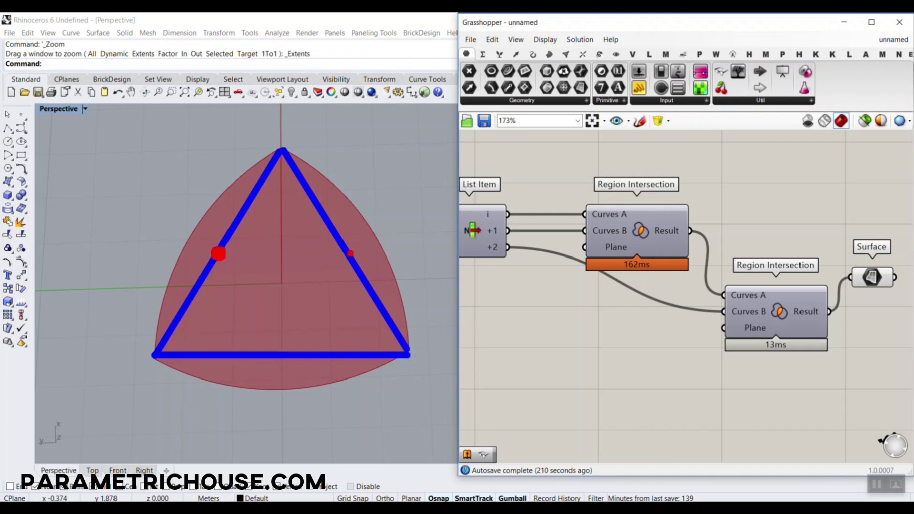
mouse_move(233, 240)
mouse_down()
mouse_move(159, 207)
mouse_move(179, 242)
mouse_up()
mouse_move(344, 254)
mouse_down()
mouse_move(373, 212)
mouse_move(409, 234)
mouse_up()
drag(284, 374, 286, 428)
drag(265, 403, 300, 421)
click(305, 418)
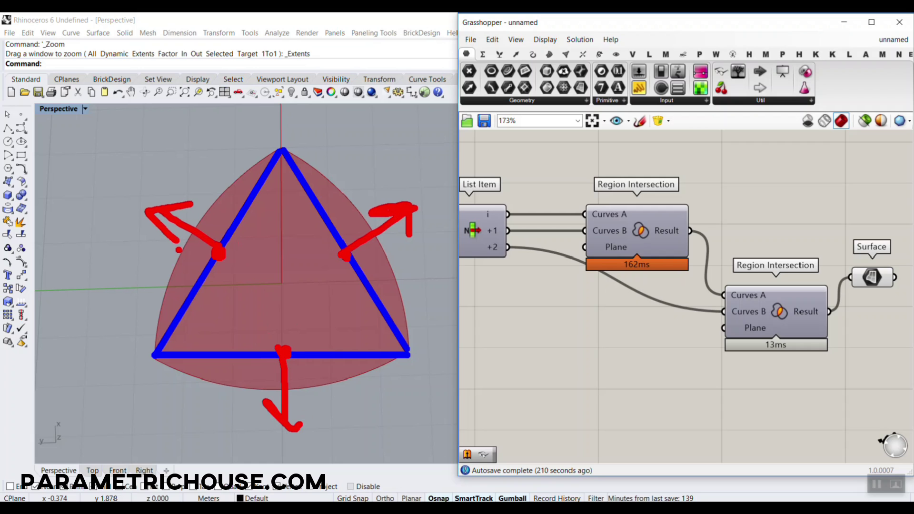
mouse_move(151, 351)
mouse_down()
mouse_move(138, 267)
mouse_move(157, 205)
mouse_move(283, 151)
mouse_move(409, 204)
mouse_move(426, 317)
mouse_move(353, 413)
mouse_move(162, 379)
mouse_move(142, 341)
mouse_up()
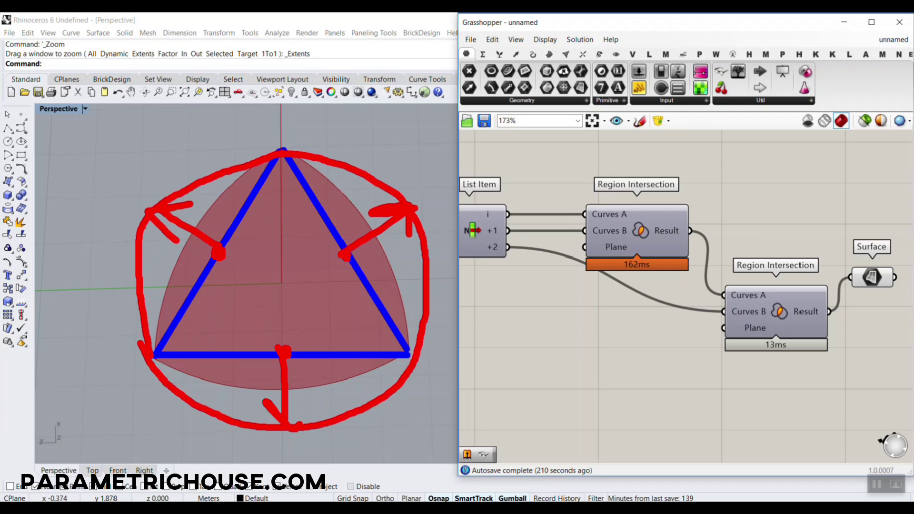
drag(219, 254, 277, 277)
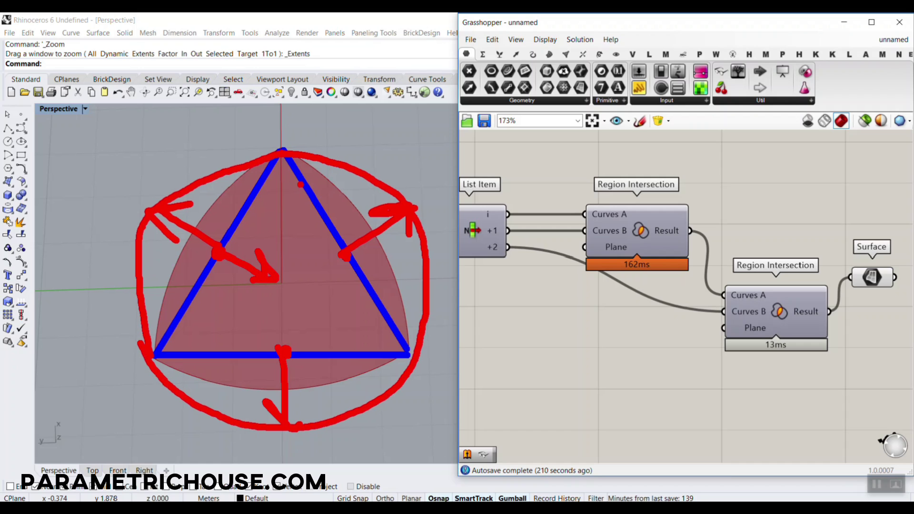
mouse_move(283, 154)
mouse_down()
mouse_move(278, 236)
mouse_move(158, 351)
mouse_move(362, 329)
mouse_move(317, 250)
mouse_move(287, 145)
mouse_up()
key(Escape)
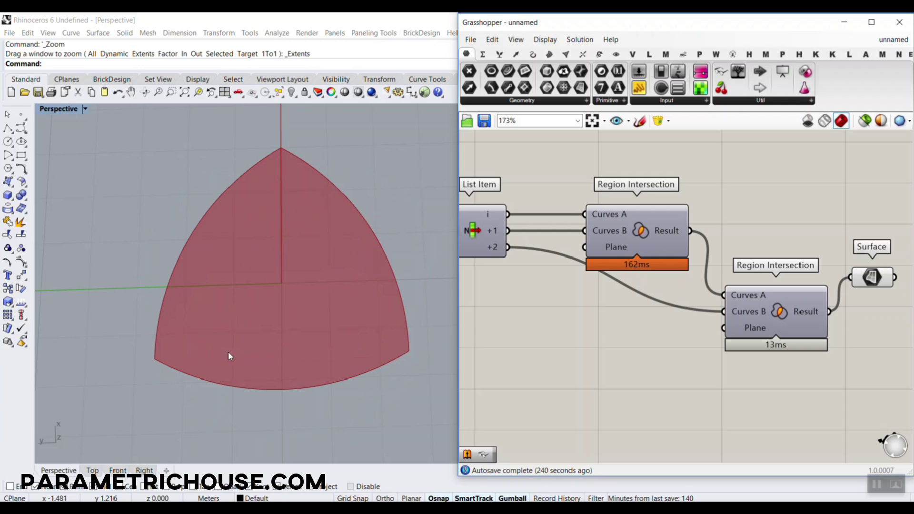
Step: Move all components following the Polygon upward together to free canvas space below them
scroll(229, 352, down, 5)
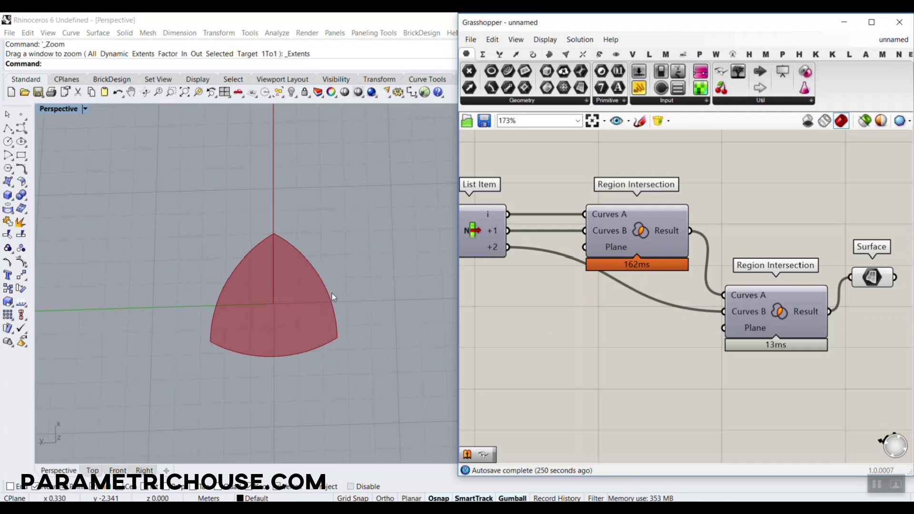
scroll(800, 248, down, 5)
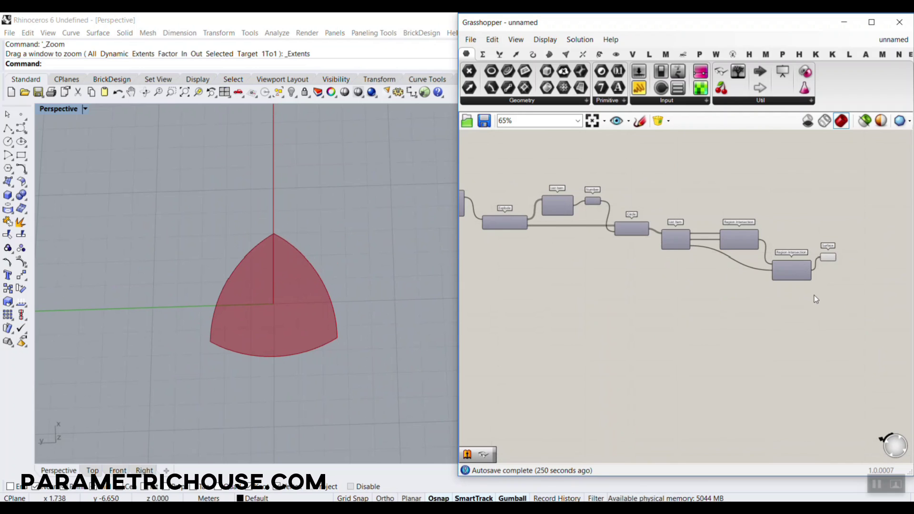
right_drag(848, 303, 869, 335)
drag(869, 336, 524, 220)
drag(535, 260, 545, 164)
click(540, 238)
Step: Turn the Polygon component's preview back on
right_drag(523, 259, 631, 288)
scroll(581, 283, up, 4)
right_click(586, 265)
click(600, 285)
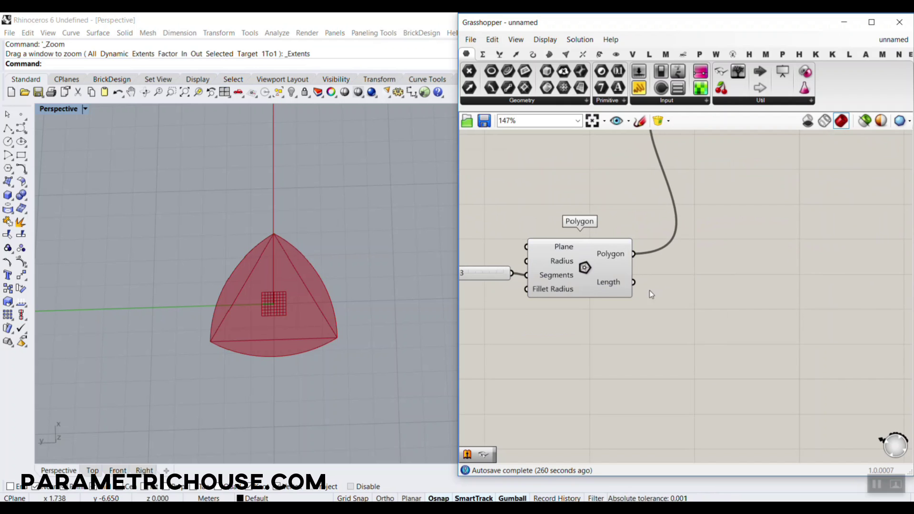
Step: Add a new Explode component below the existing definition and connect the Polygon output to its Curve input
scroll(659, 301, up, 2)
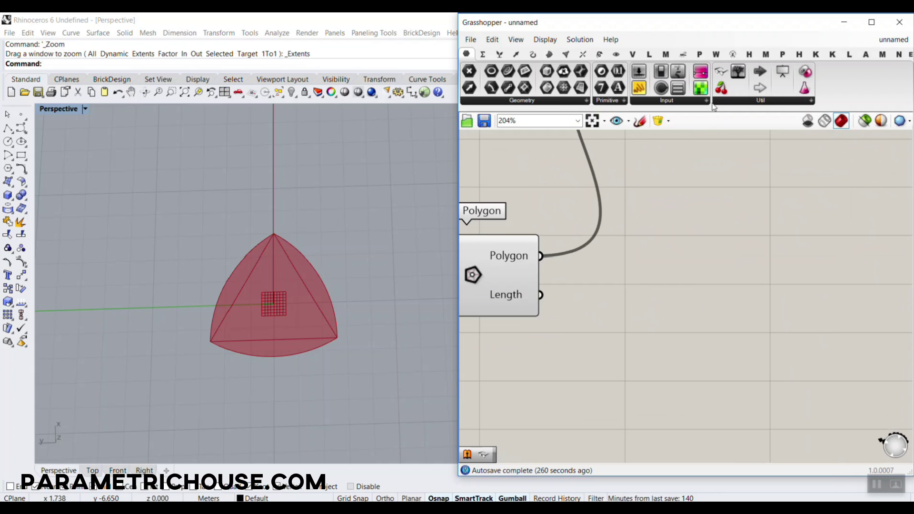
click(533, 54)
drag(781, 71, 717, 324)
drag(541, 256, 644, 315)
right_drag(697, 342, 595, 281)
drag(605, 266, 585, 329)
click(714, 311)
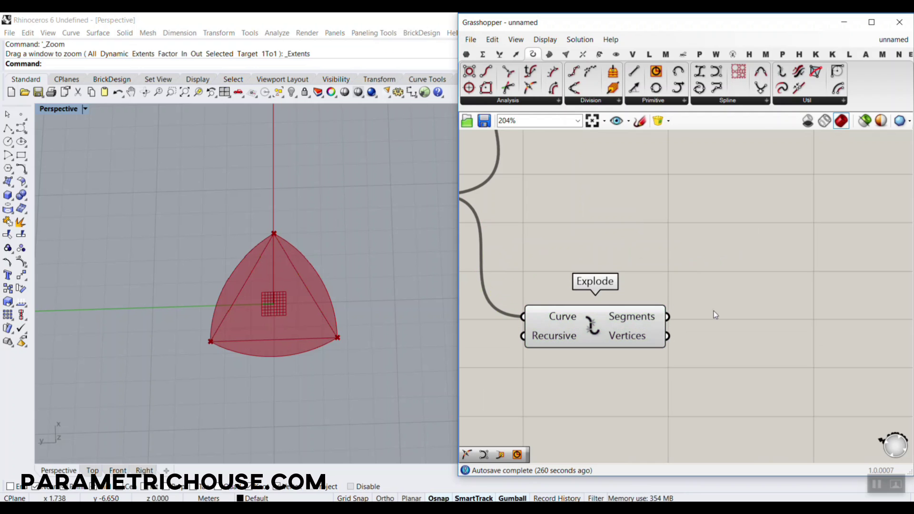
click(528, 102)
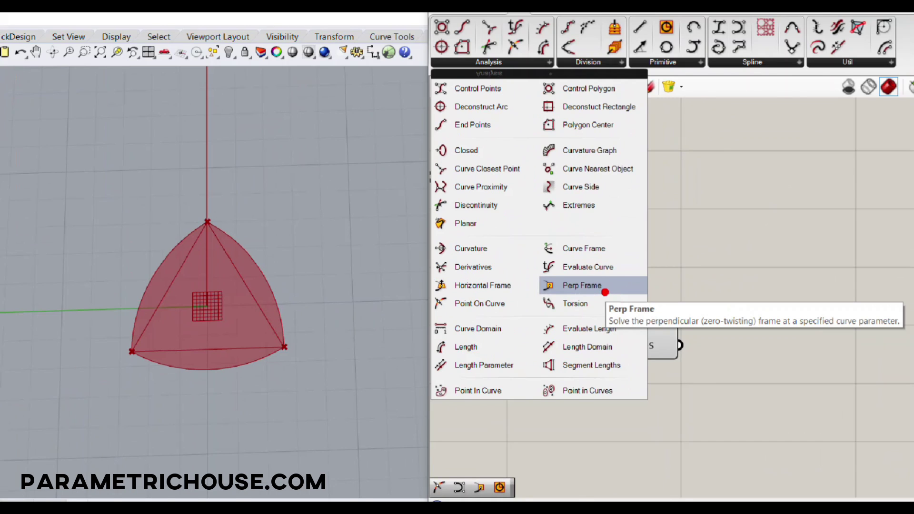
click(604, 288)
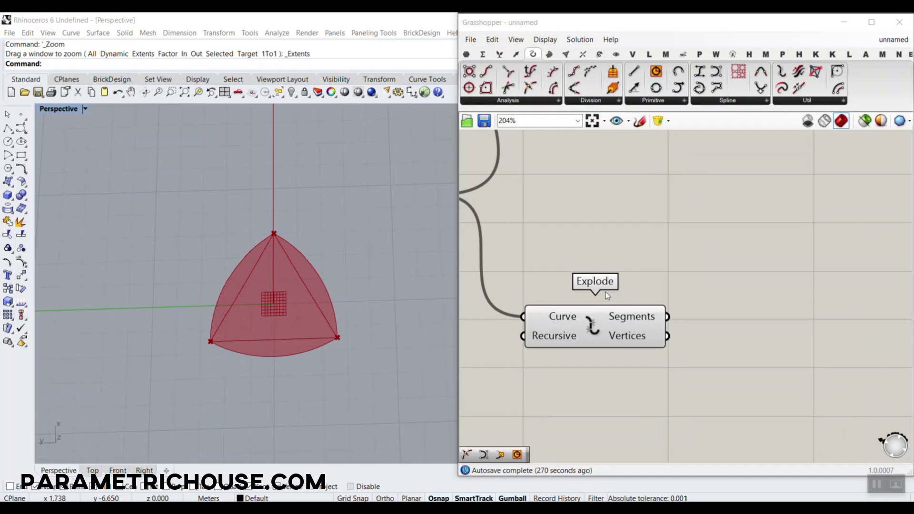
mouse_move(783, 183)
mouse_down()
mouse_move(872, 37)
mouse_move(827, 47)
mouse_move(867, 64)
mouse_up()
key(Escape)
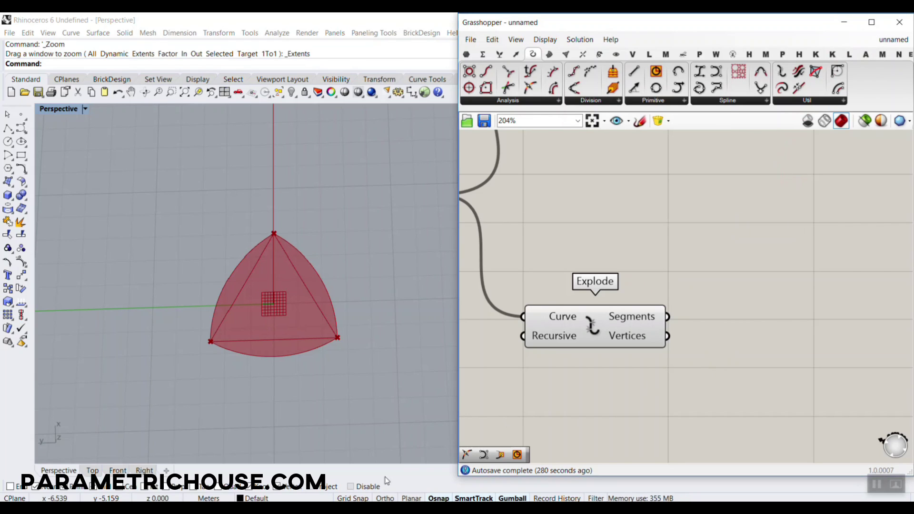
Step: Add a Perp Frame component beyond the new Explode and connect the Segments output to its Curve input
double_click(765, 366)
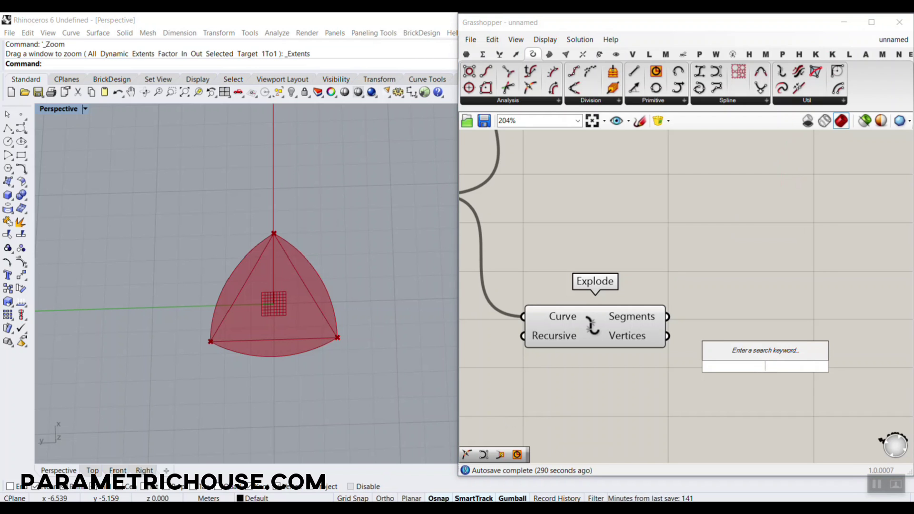
text(per)
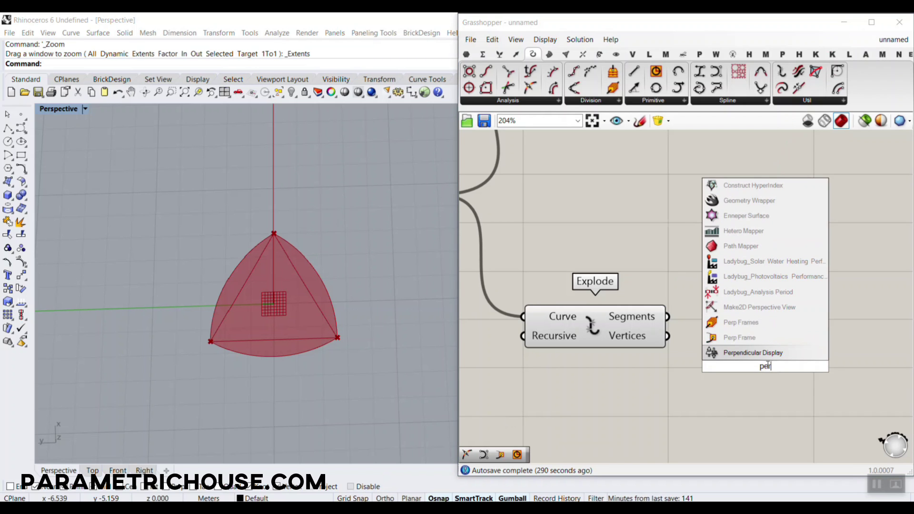
click(728, 337)
scroll(704, 328, up, 3)
drag(639, 267, 704, 328)
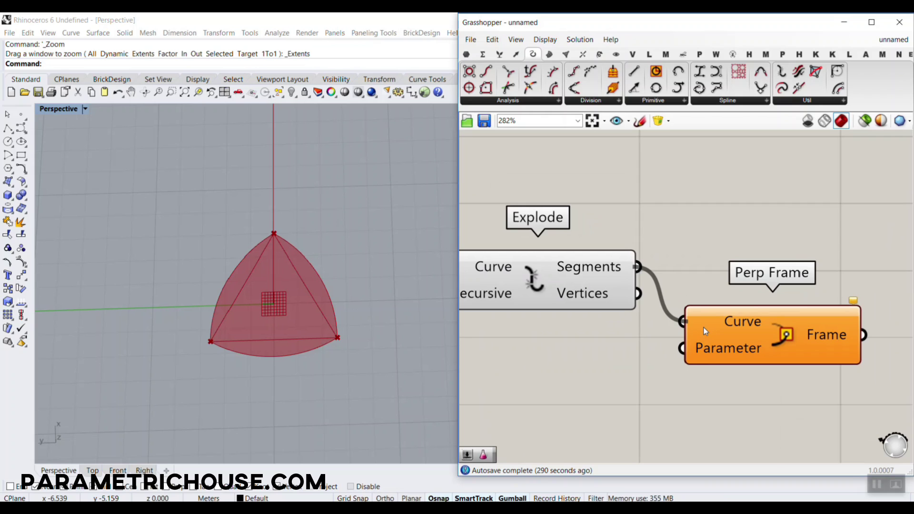
right_drag(734, 362, 597, 350)
scroll(597, 350, down, 3)
drag(610, 334, 661, 316)
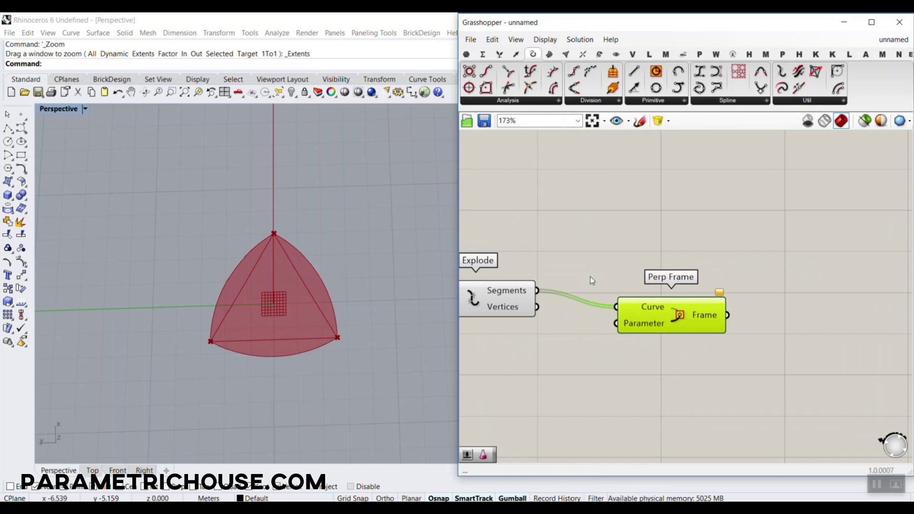
Step: Reparameterize the Curve input of the Perp Frame component
right_drag(231, 319, 256, 239)
scroll(256, 238, up, 5)
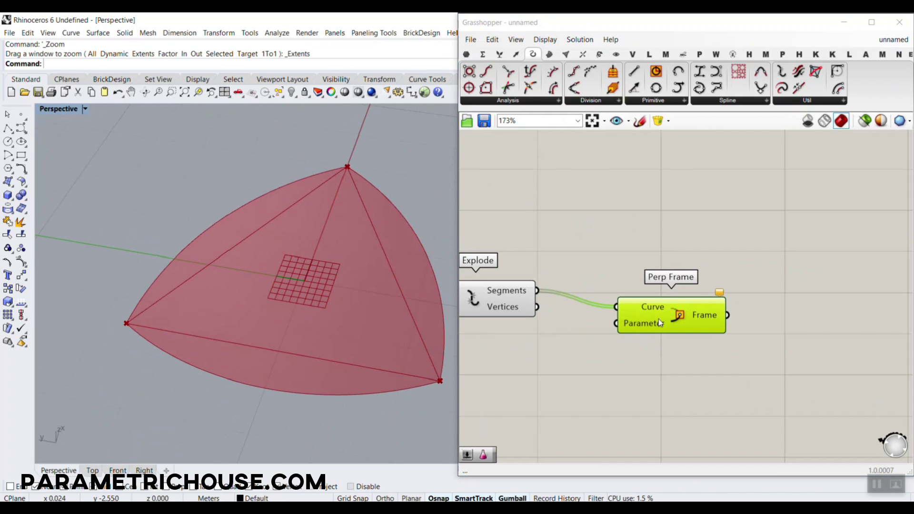
right_click(655, 307)
click(675, 399)
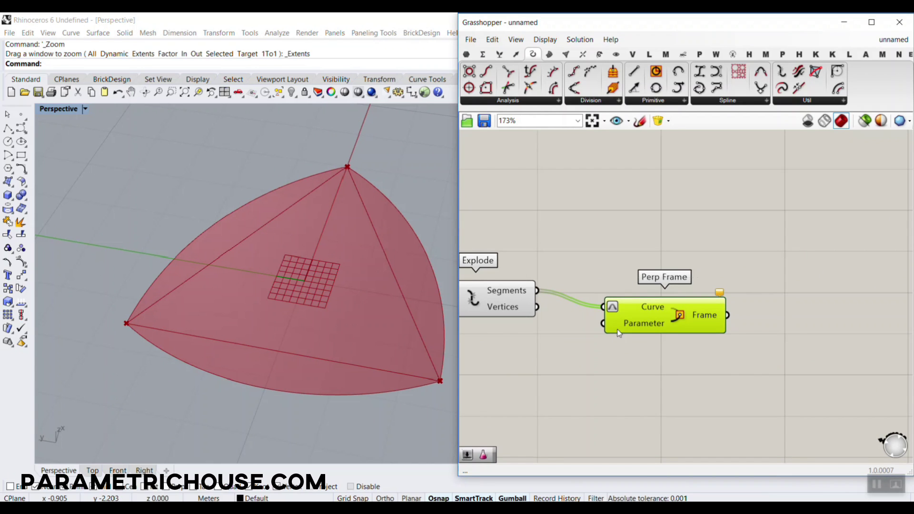
Step: Add a 0.5 number slider below the Explode component and connect it to the Perp Frame's Parameter input
right_drag(523, 363, 694, 351)
double_click(695, 352)
text(0)
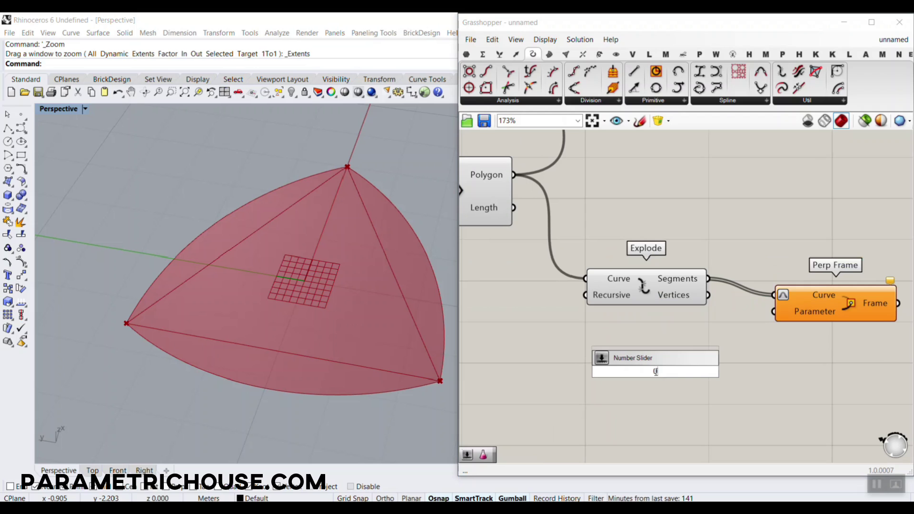
text(.)
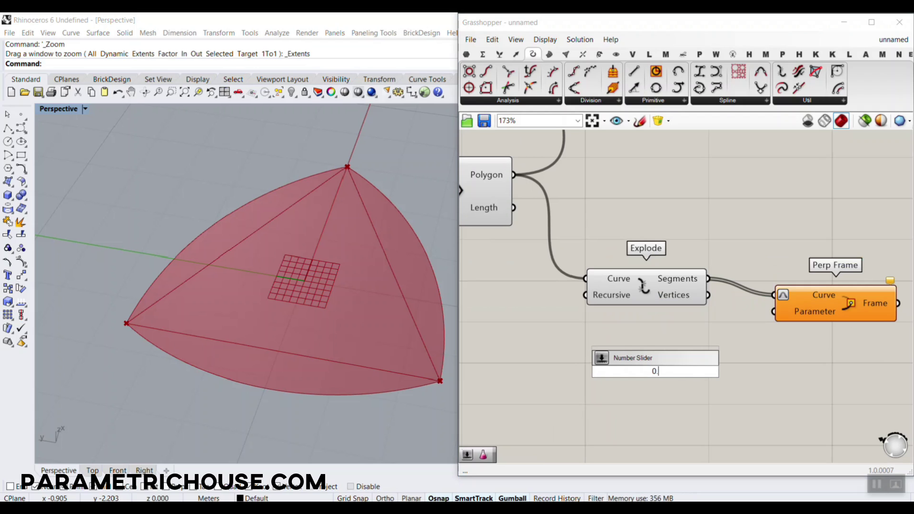
text(5)
key(Return)
drag(740, 371, 774, 312)
click(807, 316)
right_drag(253, 300, 274, 262)
scroll(231, 242, up, 7)
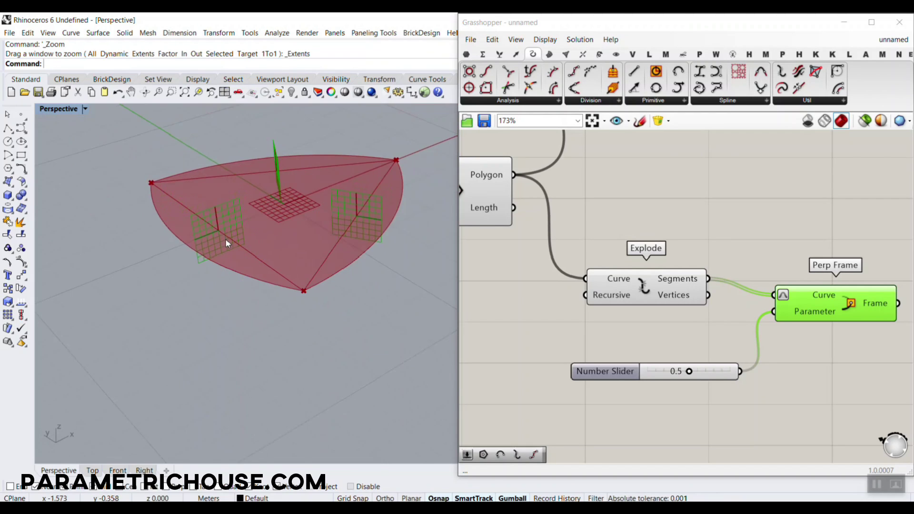
scroll(223, 253, down, 5)
right_drag(223, 253, 281, 285)
Step: Add a Deconstruct Plane component beyond Perp Frame and connect the Frame output to its Plane input
right_drag(873, 240, 684, 249)
click(684, 249)
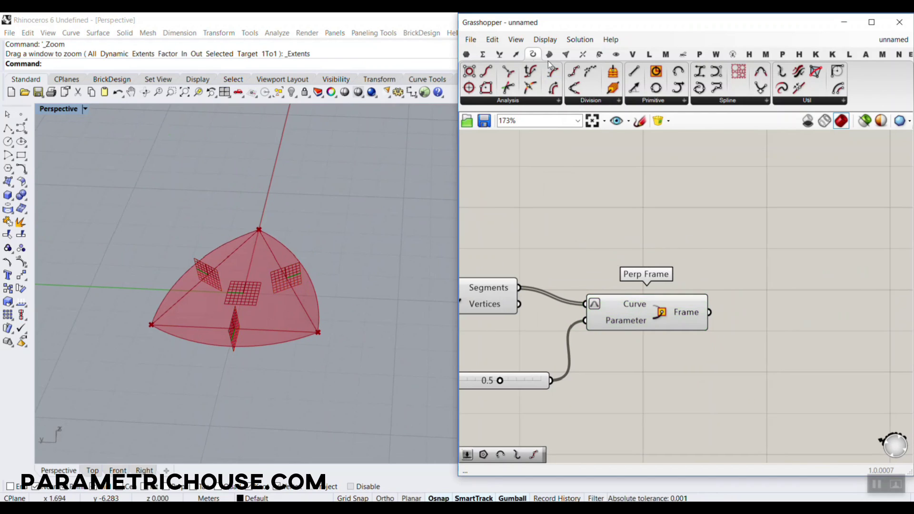
click(517, 54)
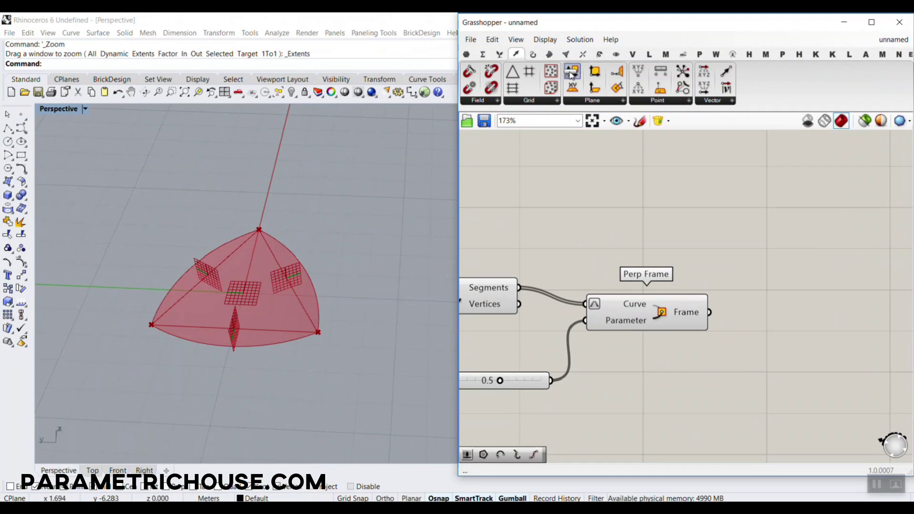
drag(571, 73, 795, 327)
scroll(731, 330, up, 3)
drag(695, 303, 767, 333)
right_drag(675, 363, 592, 281)
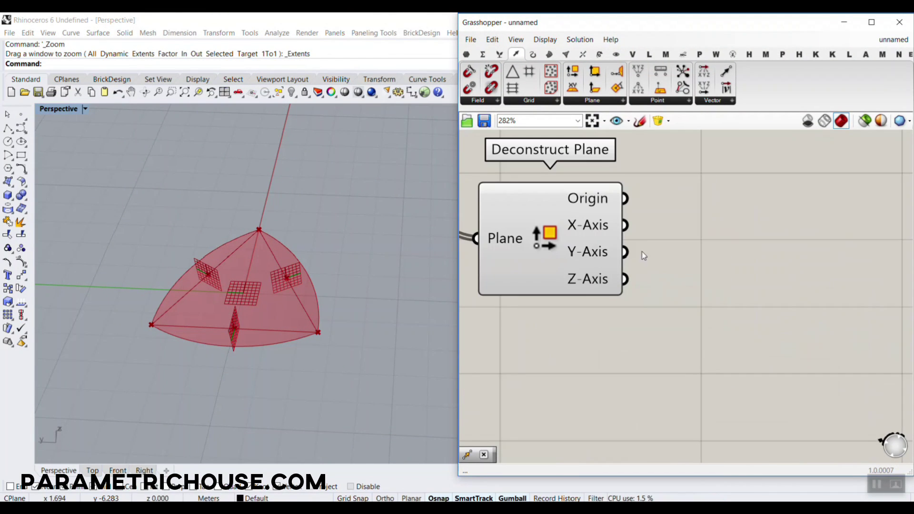
Step: Add a Move component and connect the Deconstruct Plane's Origin output to its Geometry input
scroll(207, 265, up, 5)
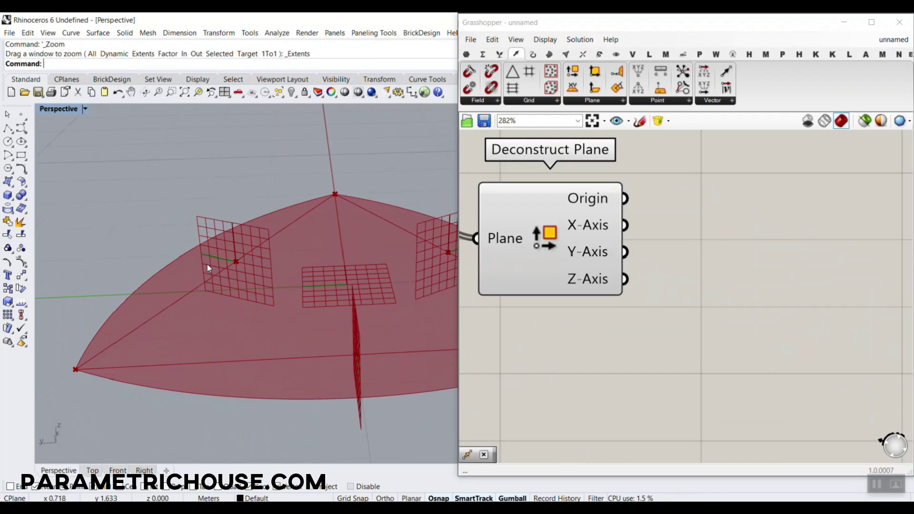
double_click(750, 233)
text(move)
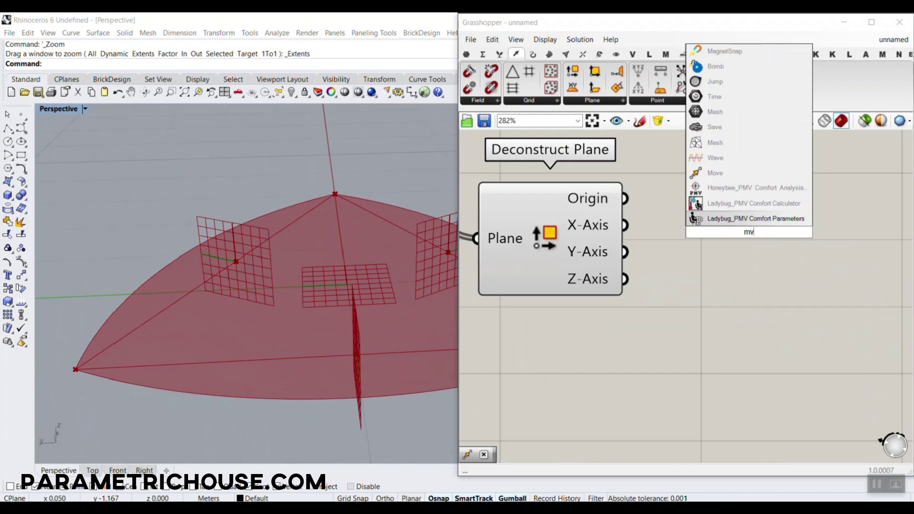
key(Return)
scroll(660, 225, down, 3)
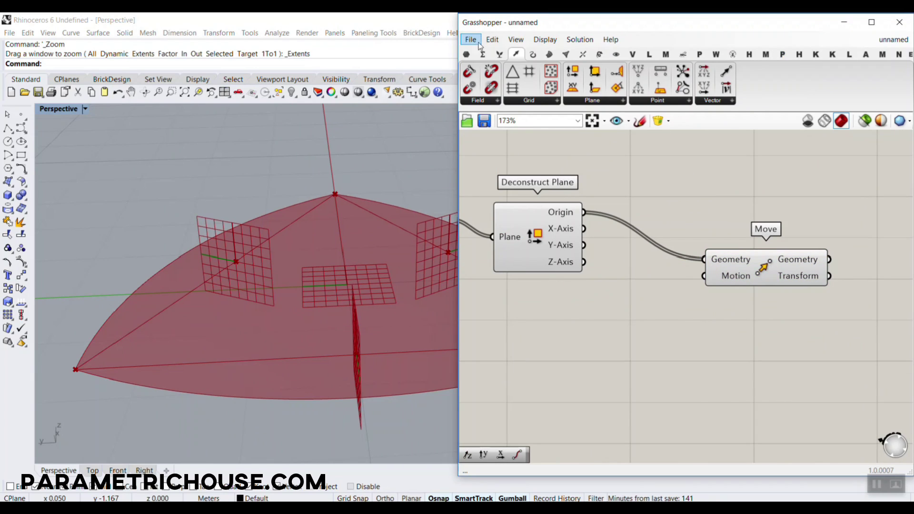
Step: Multiply the Y-Axis output by a new -5 to 5.00 number slider and connect the Multiplication Result to the Move's Motion input
click(480, 55)
drag(565, 73, 696, 343)
drag(587, 248, 661, 340)
double_click(561, 378)
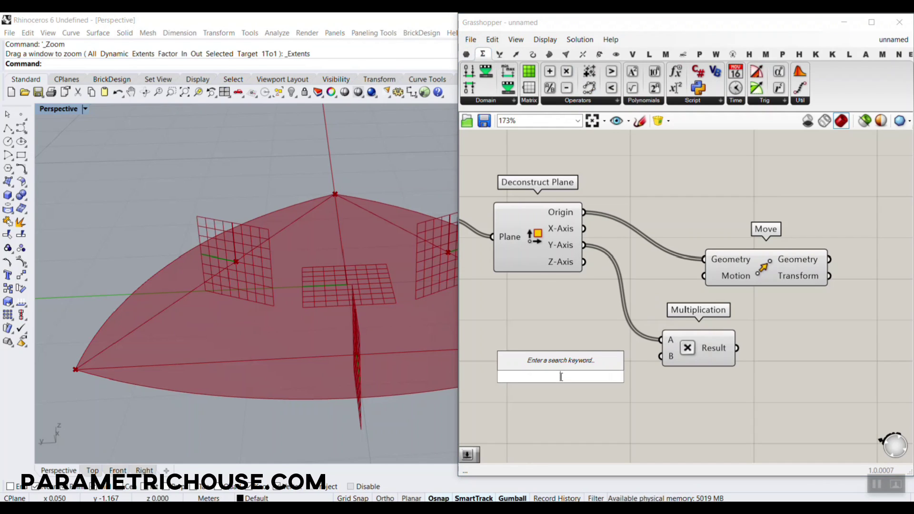
text(-5..5.0)
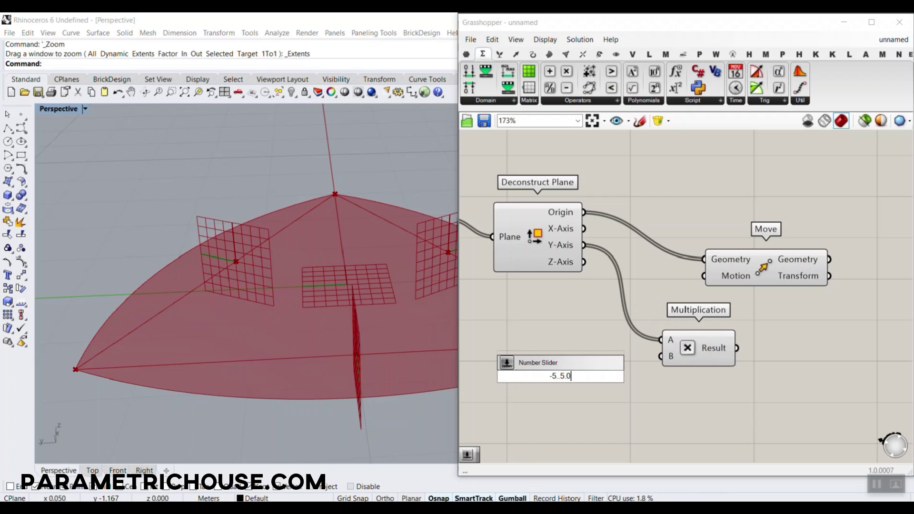
text(0)
key(Return)
drag(646, 376, 660, 357)
drag(737, 348, 704, 276)
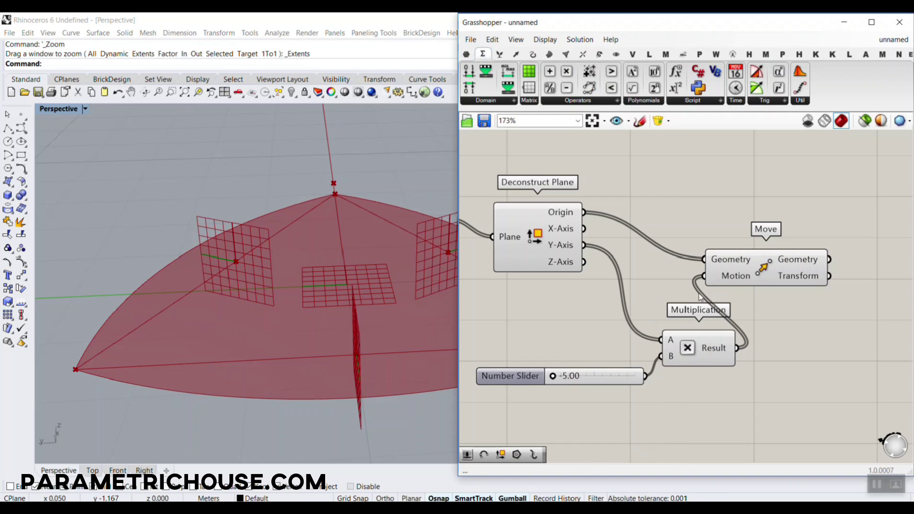
Step: Set the slider feeding the Multiplication component to -3.44
scroll(253, 159, down, 8)
right_drag(253, 159, 264, 230)
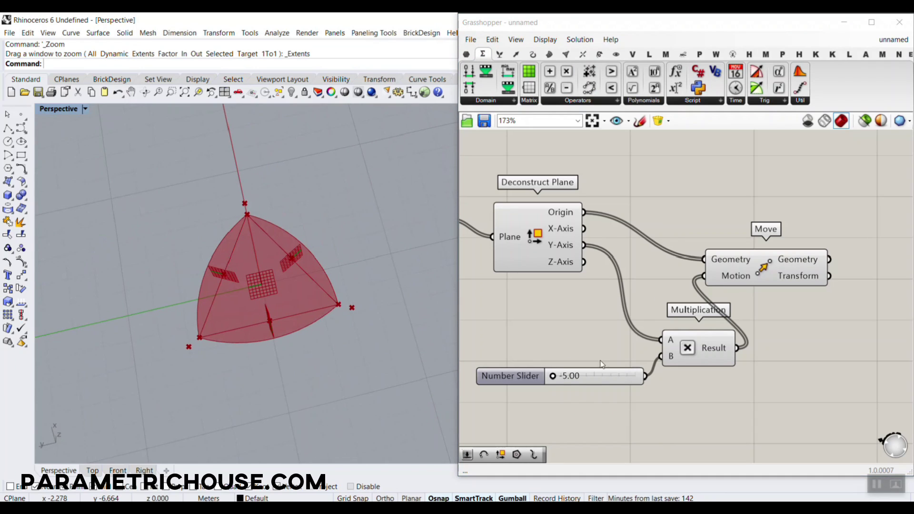
click(551, 227)
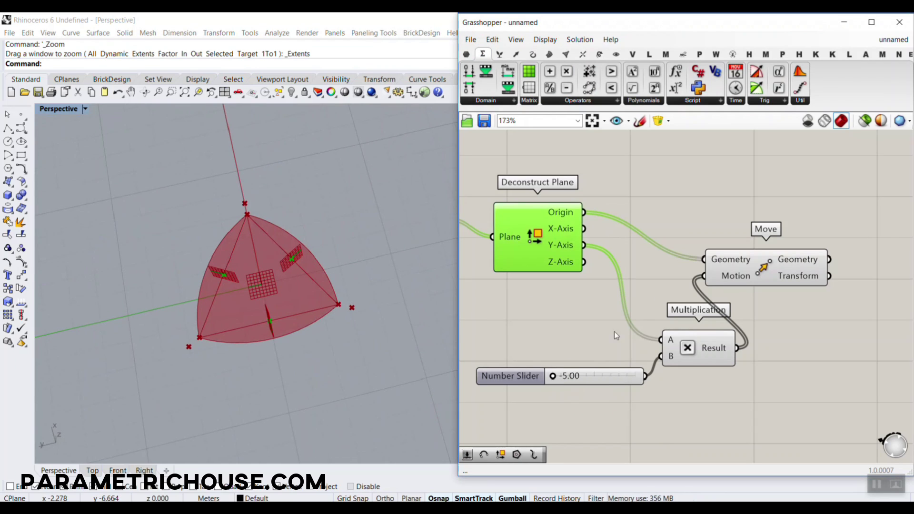
mouse_move(553, 376)
mouse_down()
mouse_move(578, 382)
mouse_move(544, 382)
mouse_up()
right_drag(566, 382, 680, 419)
Step: Add a Point component, feed it from the Perp Frame's Frame output, and connect it to the Move's Geometry input
click(516, 253)
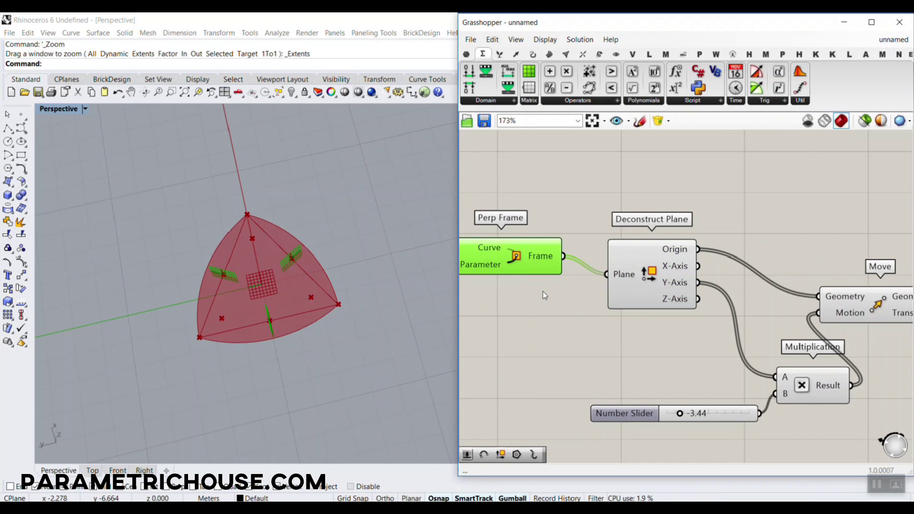
click(467, 54)
drag(469, 71, 553, 197)
scroll(559, 245, up, 2)
drag(579, 202, 722, 296)
scroll(538, 237, down, 3)
scroll(756, 249, up, 2)
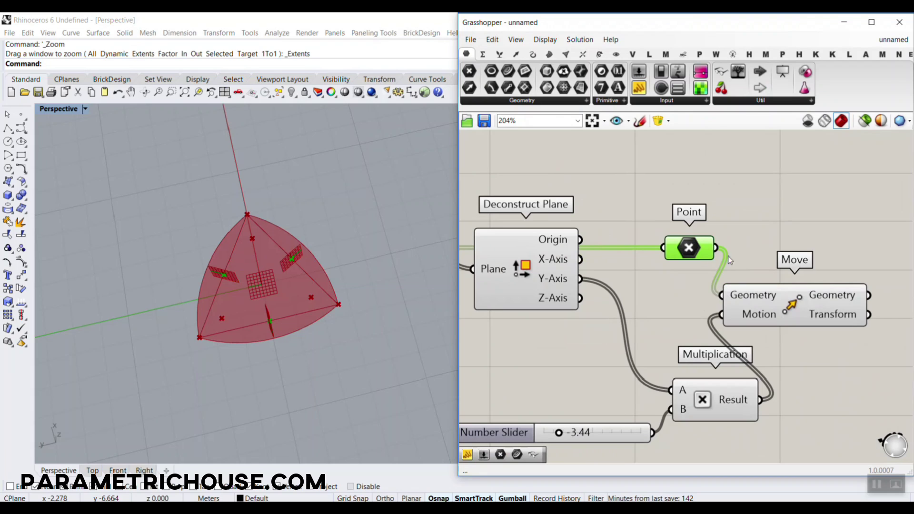
Step: Connect the Y-Axis output directly to the Move's Motion input and examine the direction in which the points move
scroll(240, 230, up, 3)
scroll(240, 230, up, 1)
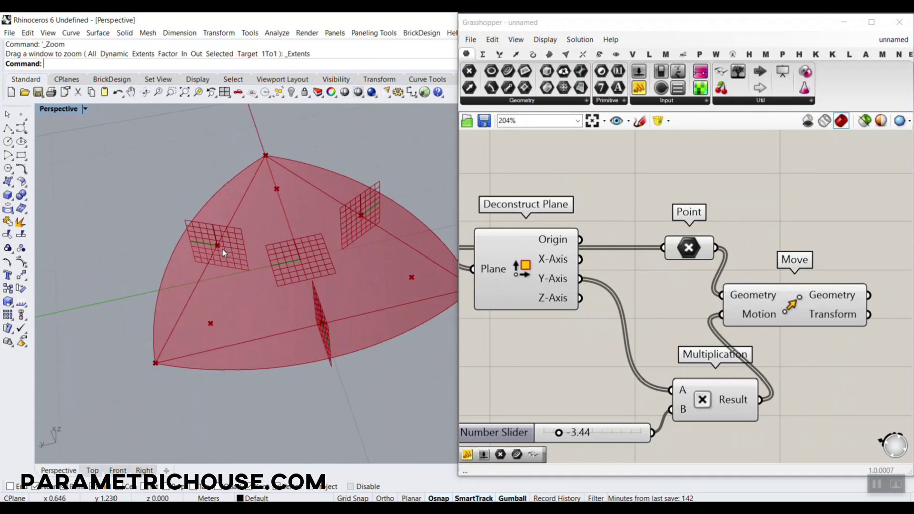
scroll(216, 247, up, 2)
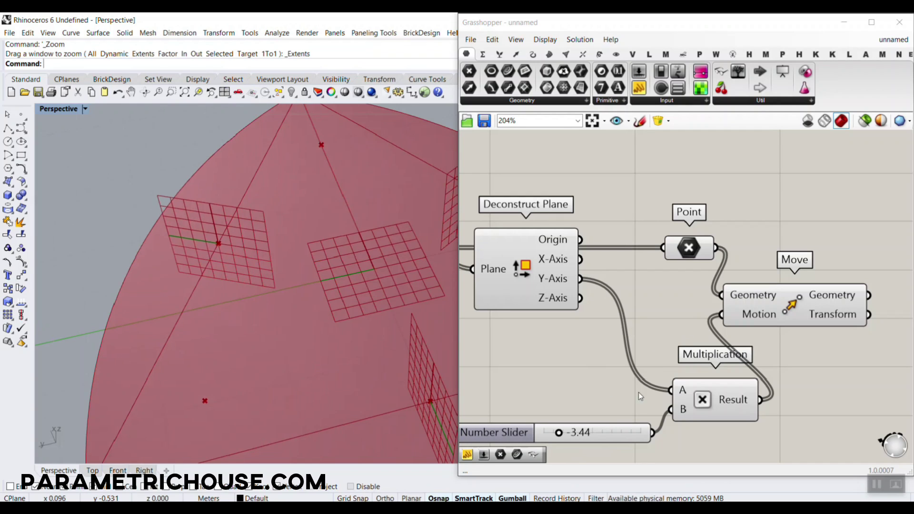
drag(580, 279, 722, 314)
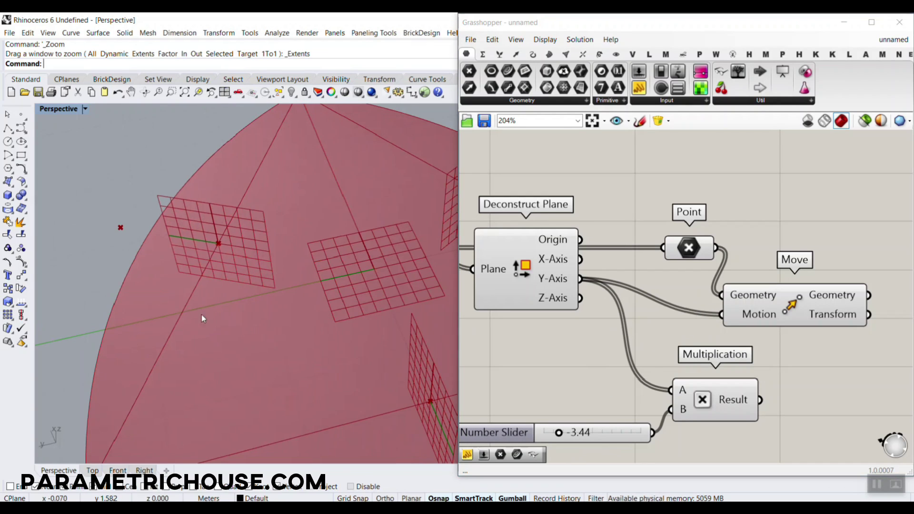
scroll(236, 277, down, 5)
scroll(236, 278, up, 3)
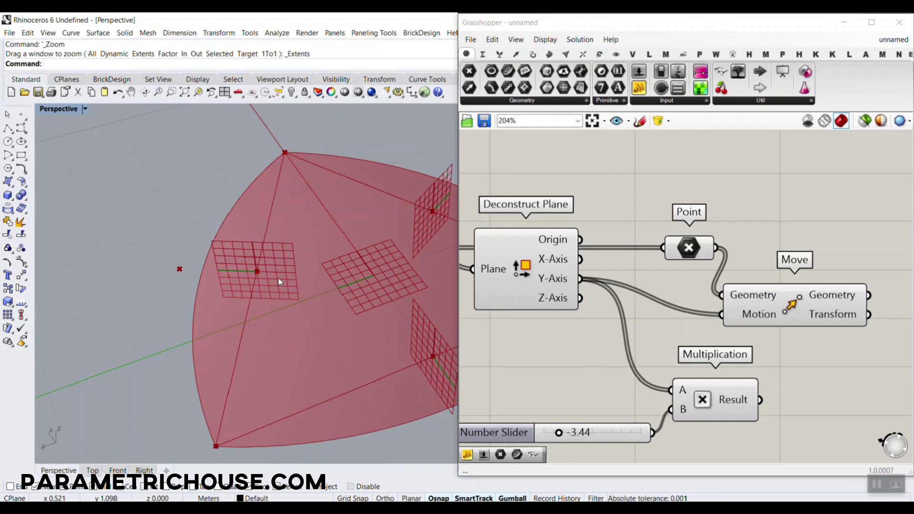
mouse_move(562, 282)
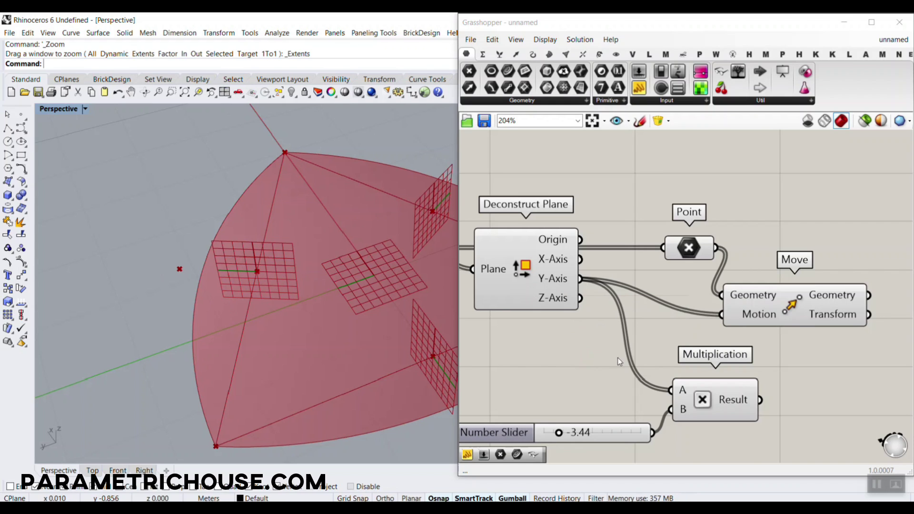
Step: Reconnect the Multiplication Result to the Move's Motion input and set its slider to 1.33
drag(760, 400, 727, 325)
drag(559, 433, 605, 434)
scroll(289, 283, down, 5)
scroll(289, 283, up, 2)
Step: Reconnect the Origin output to the Move's Geometry input and delete the Point component
drag(581, 240, 704, 289)
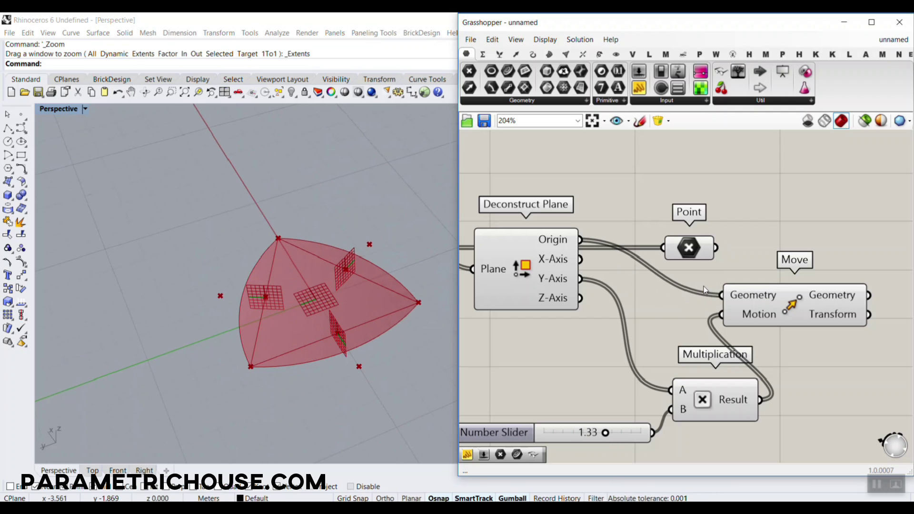
click(694, 248)
key(Delete)
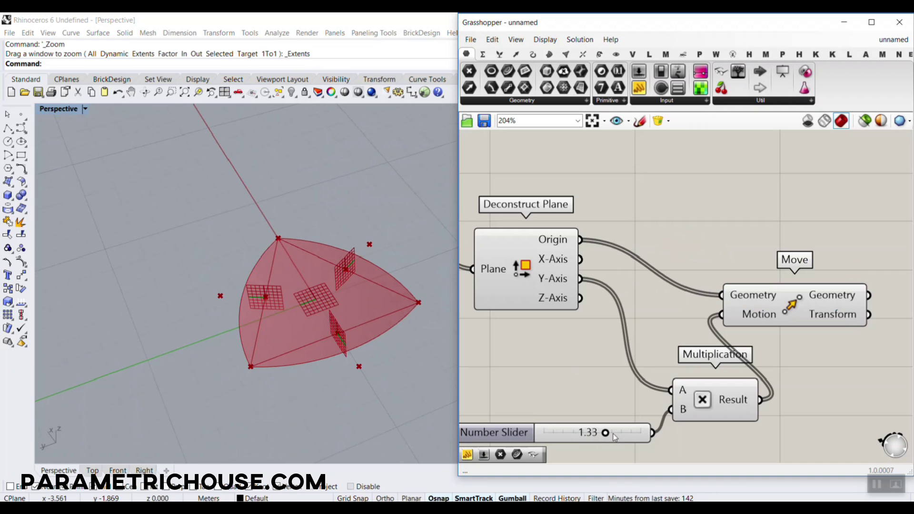
Step: Limit the Multiplication's number slider to a domain from -1 to 3
mouse_move(605, 433)
mouse_down()
mouse_move(582, 443)
mouse_move(610, 444)
mouse_up()
click(507, 438)
double_click(508, 438)
double_click(551, 393)
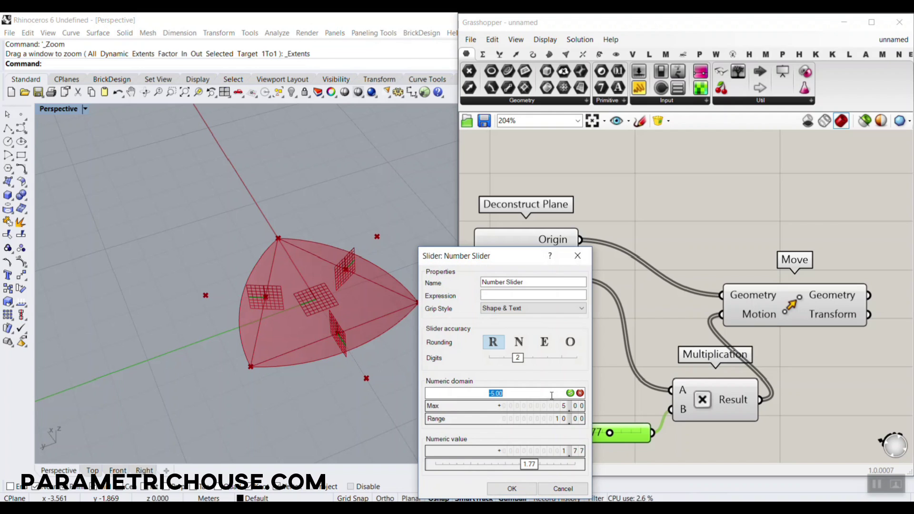
text(-1)
click(579, 393)
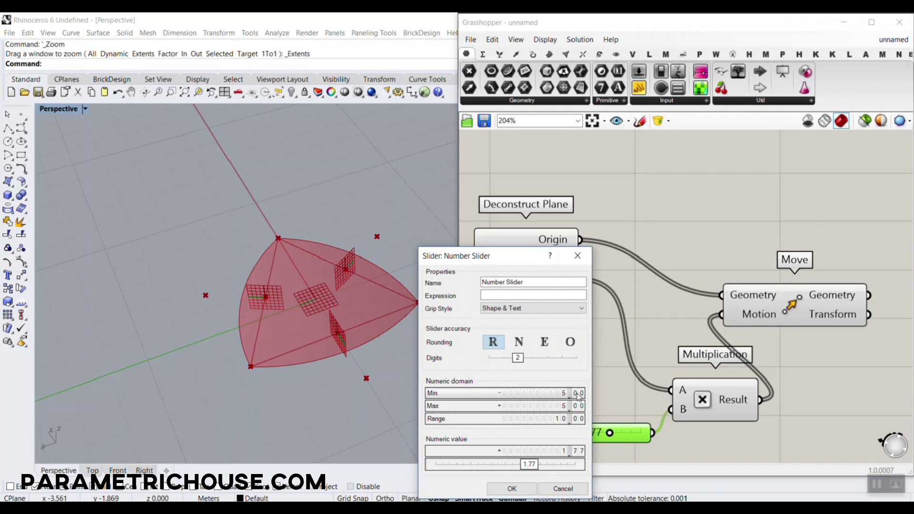
double_click(563, 394)
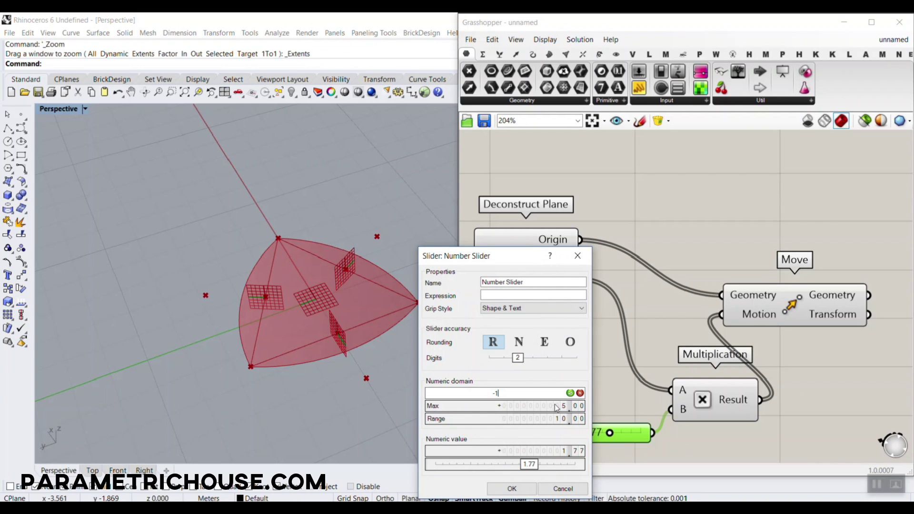
double_click(557, 407)
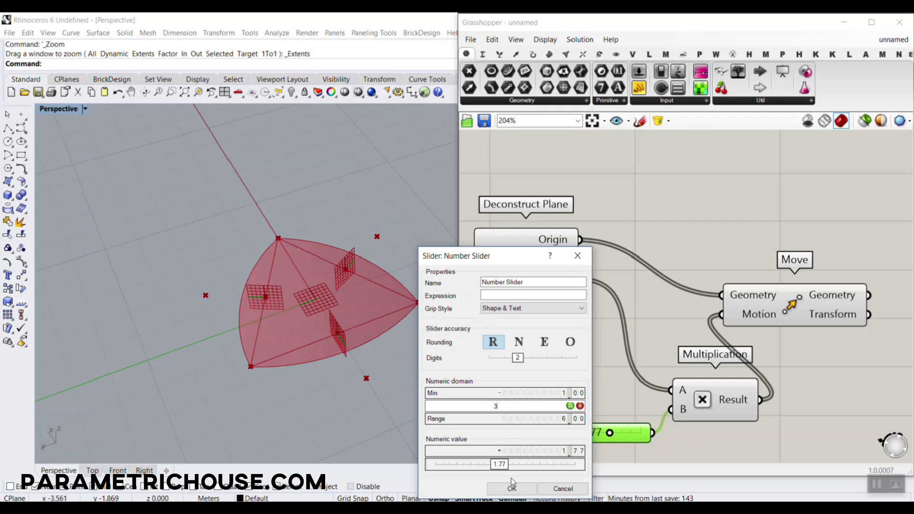
click(512, 485)
Step: Set the Multiplication's number slider to 1.26 so the moved points sit just outside the triangle's edges
drag(619, 437, 607, 437)
scroll(293, 211, down, 2)
scroll(296, 219, up, 3)
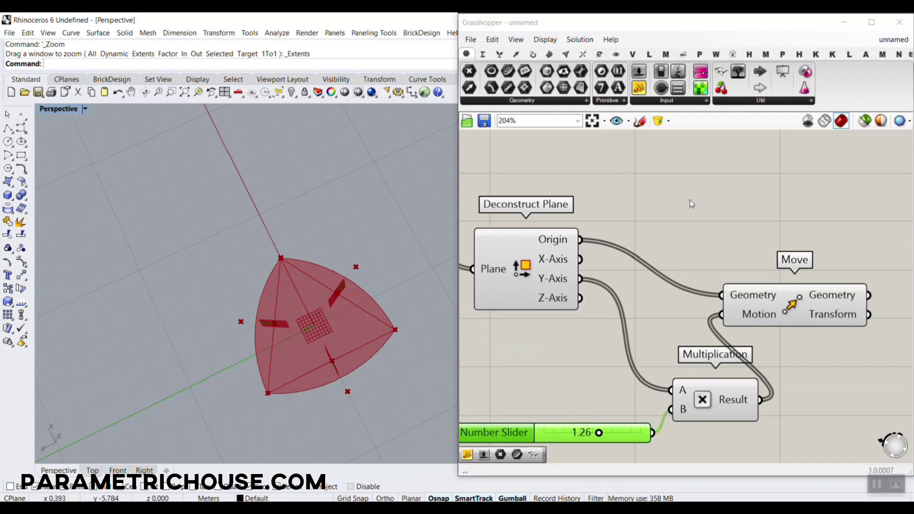
scroll(690, 199, down, 2)
click(651, 159)
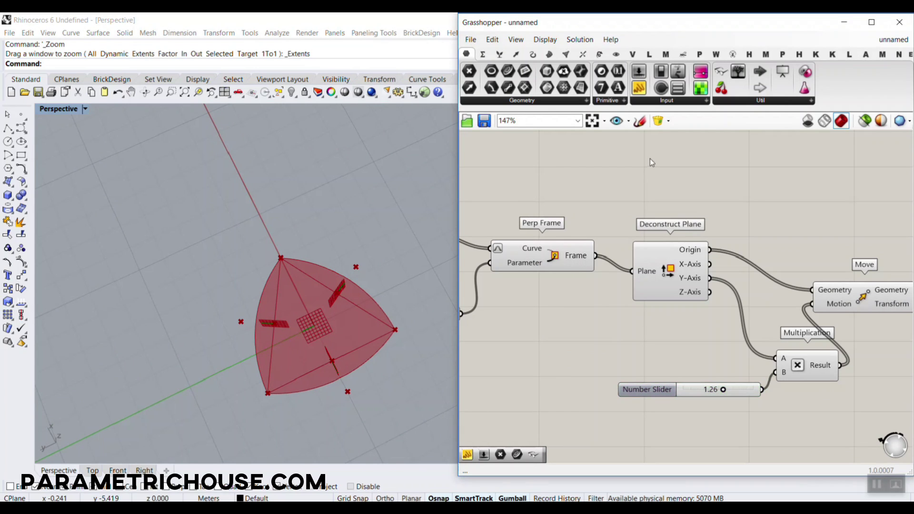
Step: Add an End Points component above the Move and connect the Explode's Segments output to its Curve input
click(534, 55)
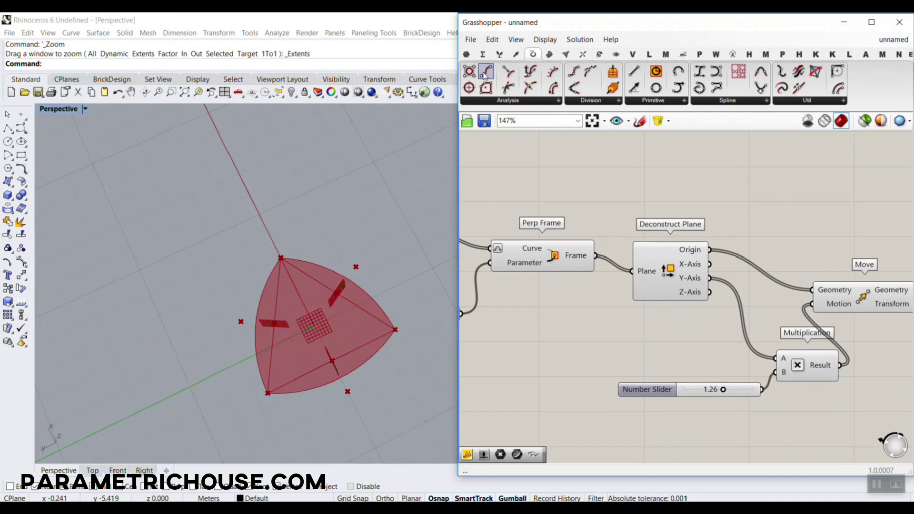
click(487, 76)
click(795, 277)
right_drag(590, 317, 890, 335)
drag(619, 245, 828, 209)
right_drag(828, 216, 534, 218)
drag(591, 216, 714, 223)
right_drag(714, 222, 627, 197)
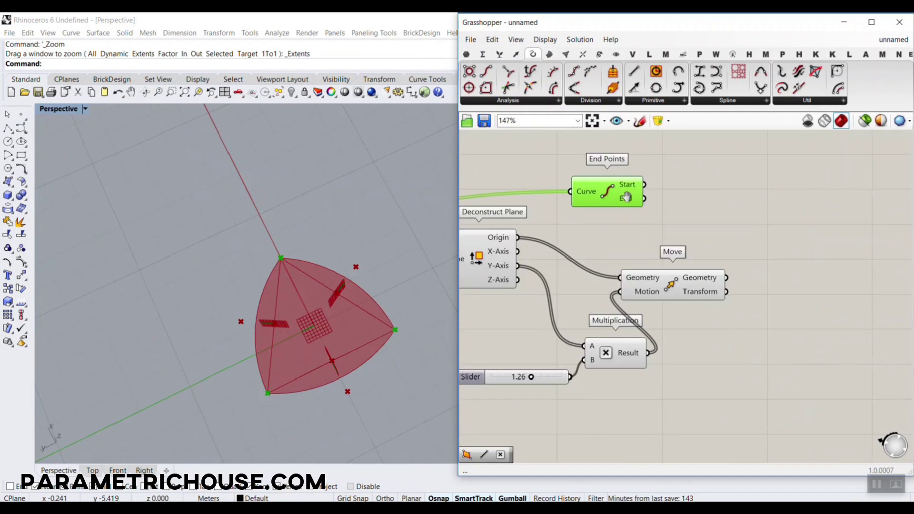
Step: Add an Arc 3Pt component beyond the Move component
scroll(626, 197, up, 2)
key(ctrl+2)
drag(273, 261, 283, 254)
mouse_move(258, 319)
mouse_down()
mouse_move(239, 314)
mouse_move(248, 318)
mouse_up()
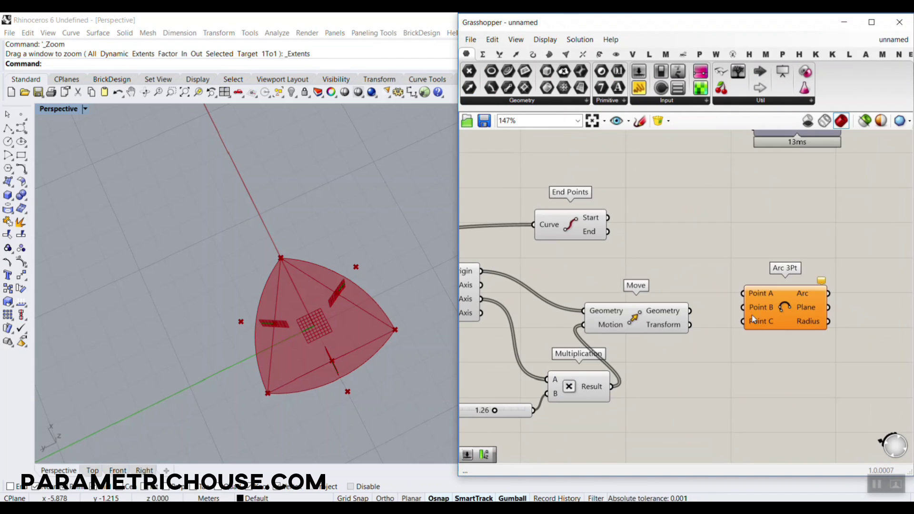
click(791, 270)
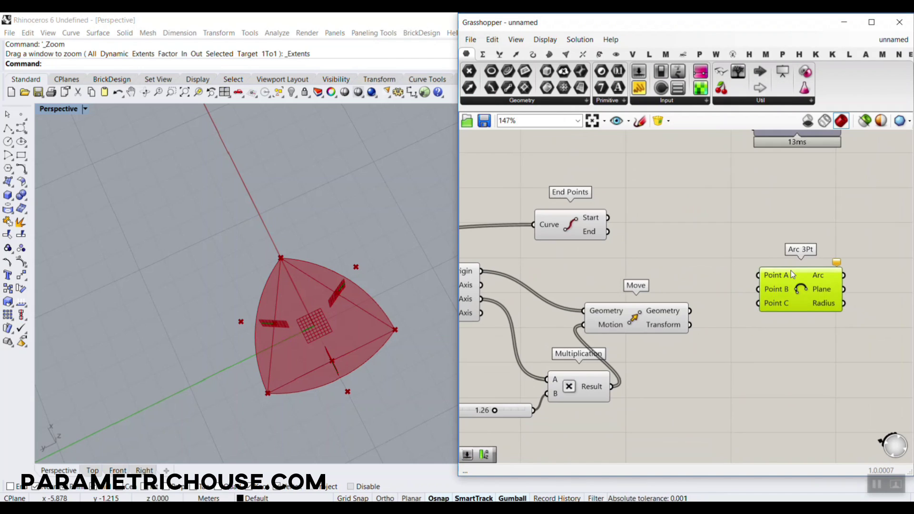
Step: Connect the End Points' Start to Point A, the moved Geometry to Point B, and End to Point C of Arc 3Pt
click(604, 235)
drag(577, 224, 592, 244)
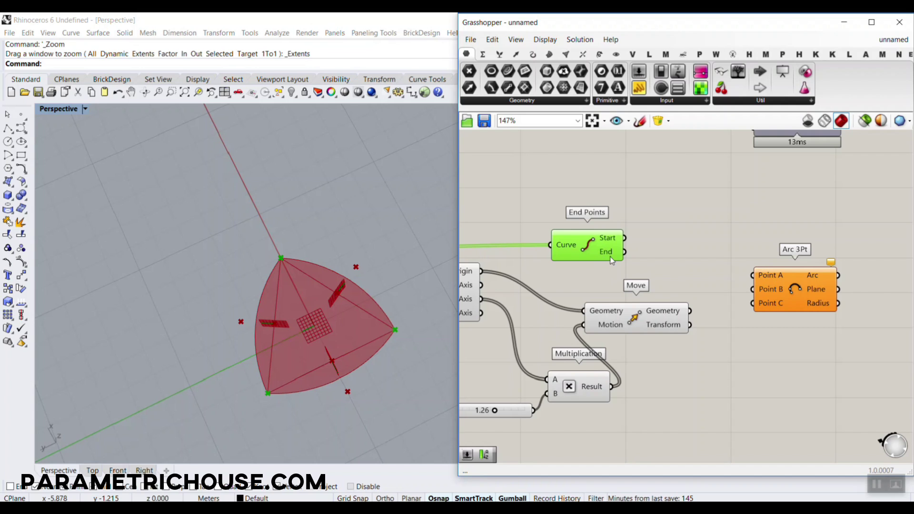
drag(609, 239, 761, 277)
click(712, 311)
drag(675, 263, 753, 303)
drag(690, 310, 754, 289)
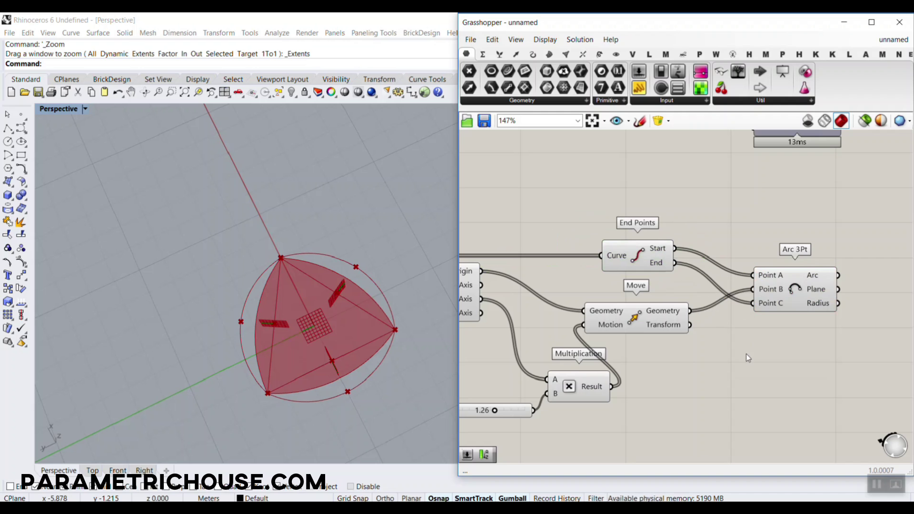
Step: Hide the previews of the Perp Frame, Deconstruct Plane, Multiplication, Move and End Points components feeding the Arc 3Pt
click(804, 303)
right_drag(344, 307, 274, 253)
scroll(274, 254, up, 8)
scroll(347, 224, down, 8)
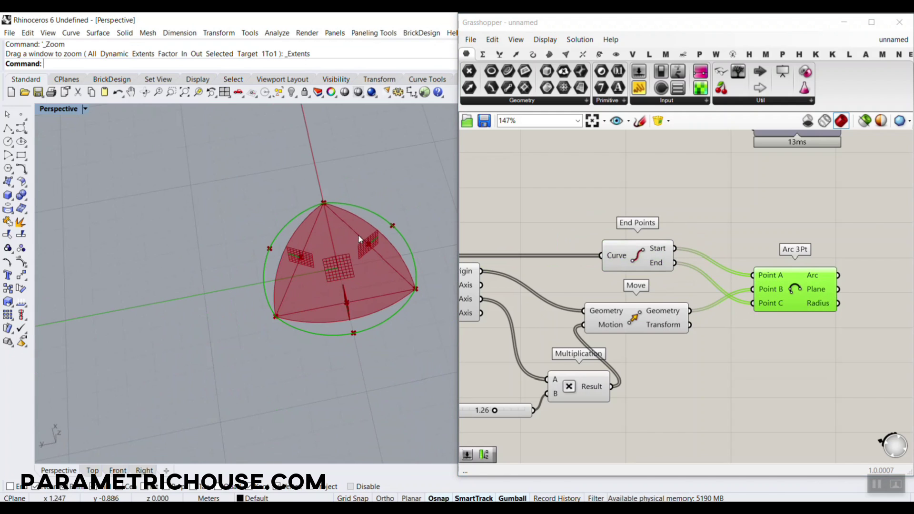
scroll(761, 322, down, 5)
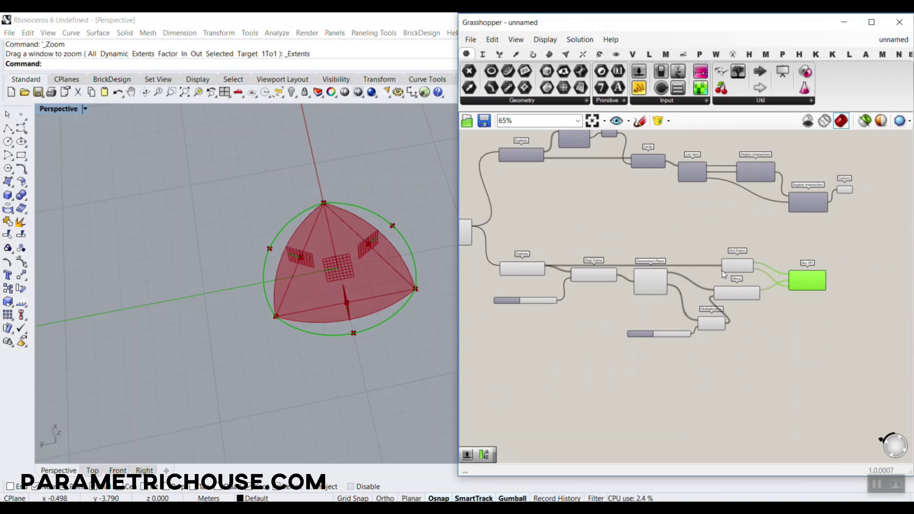
drag(747, 248, 600, 352)
right_click(594, 212)
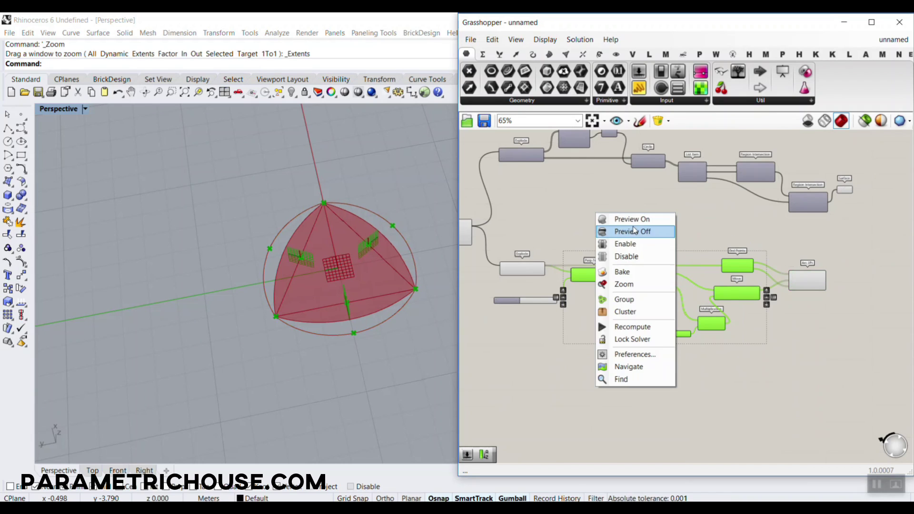
click(636, 230)
Step: Hide the preview of the Surface component at the end of the Region Intersection chain
scroll(655, 268, down, 4)
drag(766, 232, 715, 211)
middle_click(718, 188)
click(746, 207)
click(764, 181)
scroll(596, 271, up, 6)
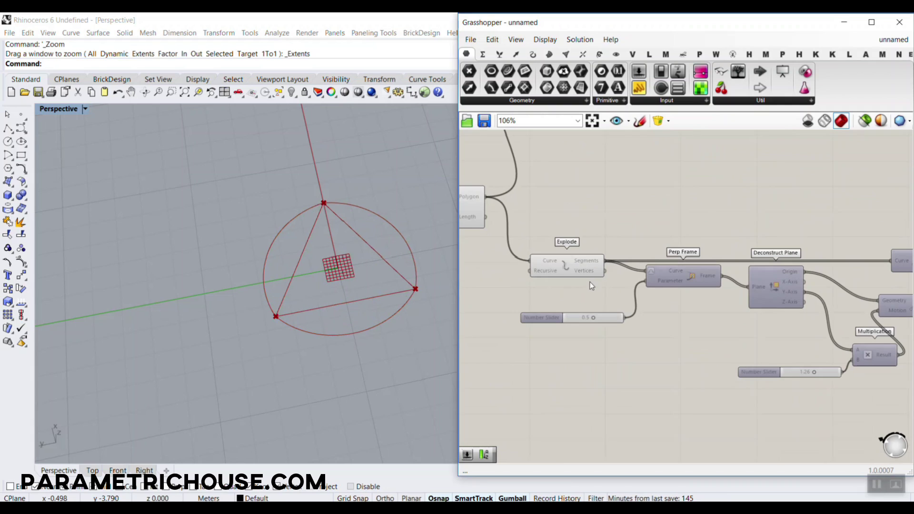
Step: Hide the previews of the lower Explode component and the Polygon component so only the arcs are displayed
right_click(562, 262)
click(582, 282)
right_drag(521, 233, 661, 245)
right_click(585, 215)
click(603, 236)
Step: Lower the Multiplication's number slider to 0.53
scroll(504, 237, up, 2)
right_drag(795, 315, 629, 219)
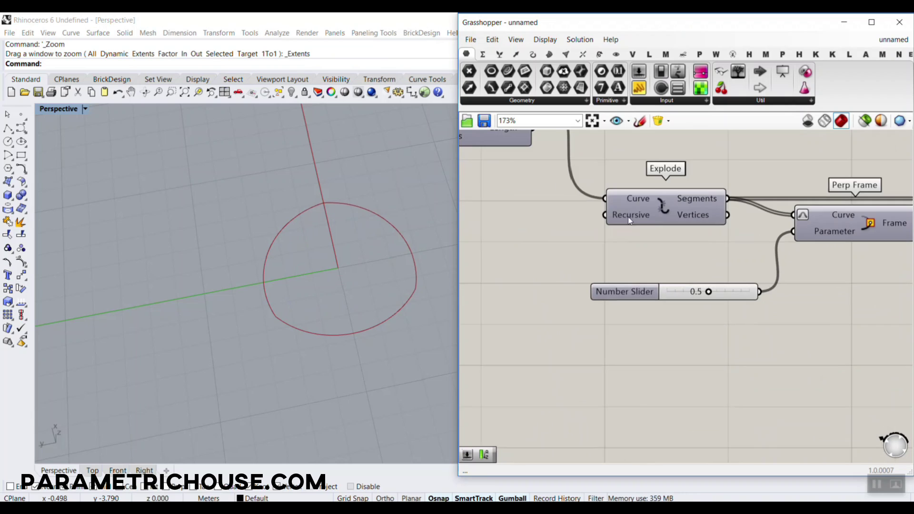
scroll(692, 284, up, 2)
scroll(766, 250, down, 4)
scroll(707, 325, up, 3)
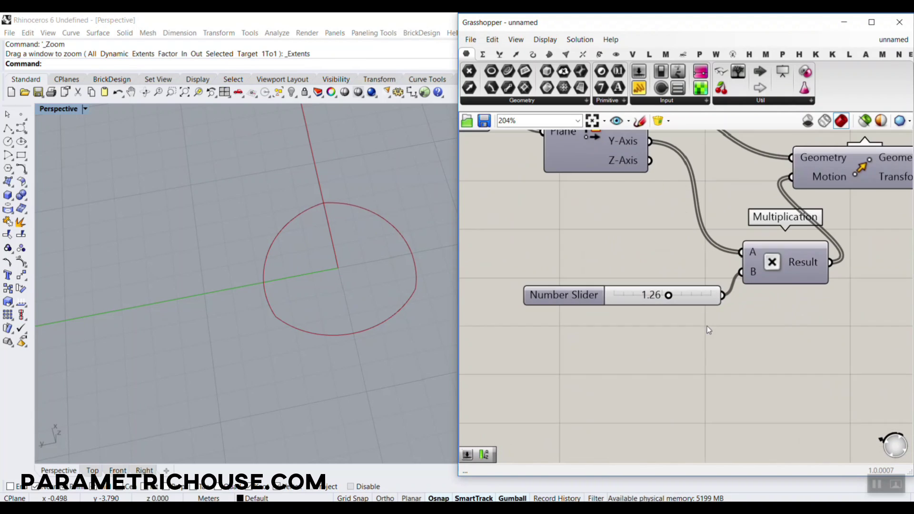
mouse_move(669, 296)
mouse_down()
mouse_move(680, 295)
mouse_move(611, 301)
mouse_move(660, 304)
mouse_move(653, 301)
mouse_up()
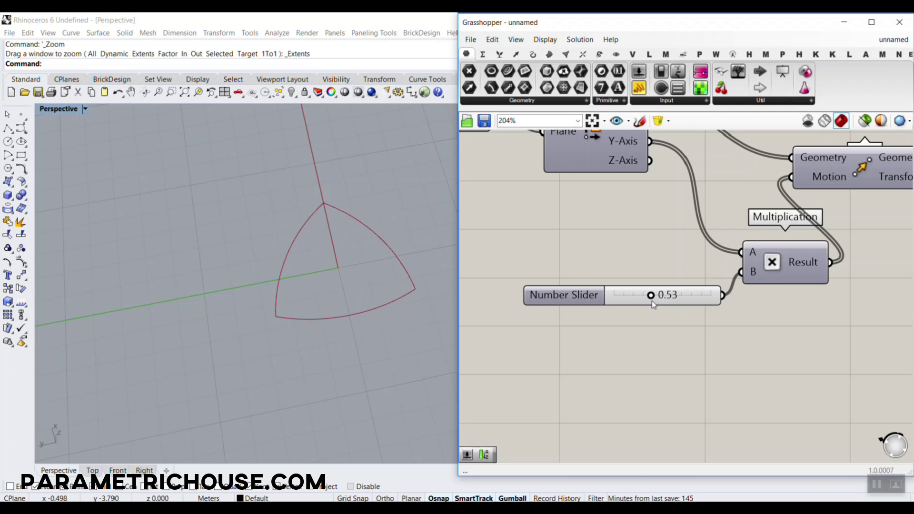
Step: Turn the Surface component's preview back on and compare its edges with the three-point arcs
scroll(572, 242, down, 5)
right_drag(652, 205, 606, 302)
scroll(607, 302, down, 2)
scroll(754, 212, up, 2)
right_click(794, 163)
click(801, 184)
right_drag(305, 231, 302, 258)
scroll(301, 258, up, 7)
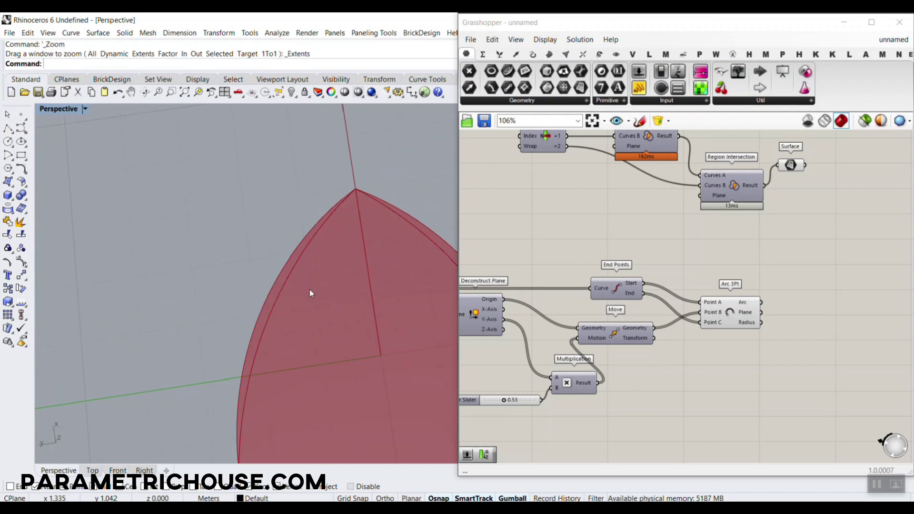
scroll(310, 289, down, 7)
Step: Configure the Multiplication's number slider to use three decimal places
scroll(641, 372, up, 4)
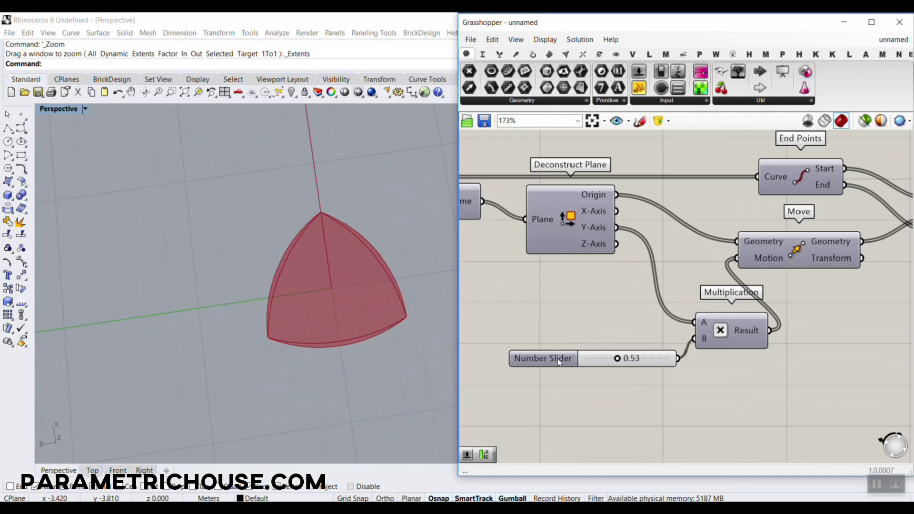
double_click(559, 360)
drag(575, 340, 587, 341)
click(566, 472)
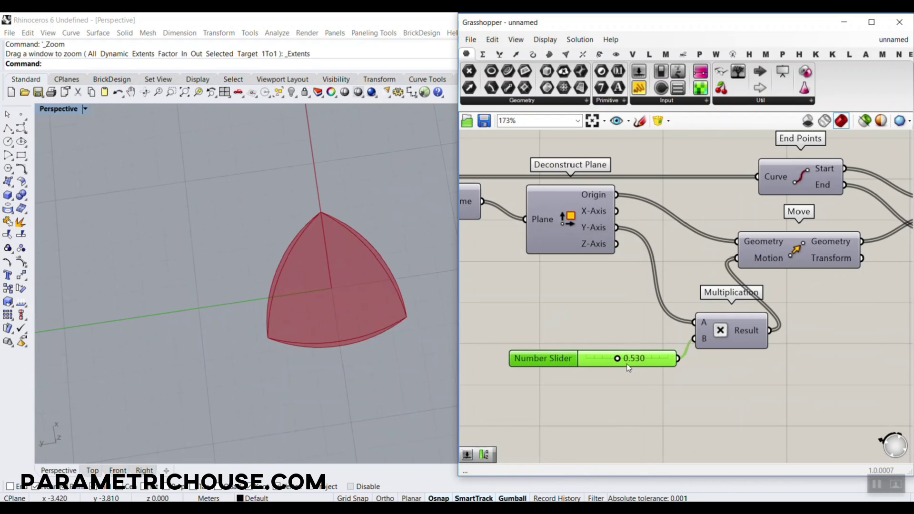
Step: Examine the Polygon's Radius input and the matching distance from the triangle's center to its tip
scroll(685, 298, down, 4)
right_drag(685, 298, 772, 317)
scroll(591, 230, up, 3)
scroll(624, 252, up, 1)
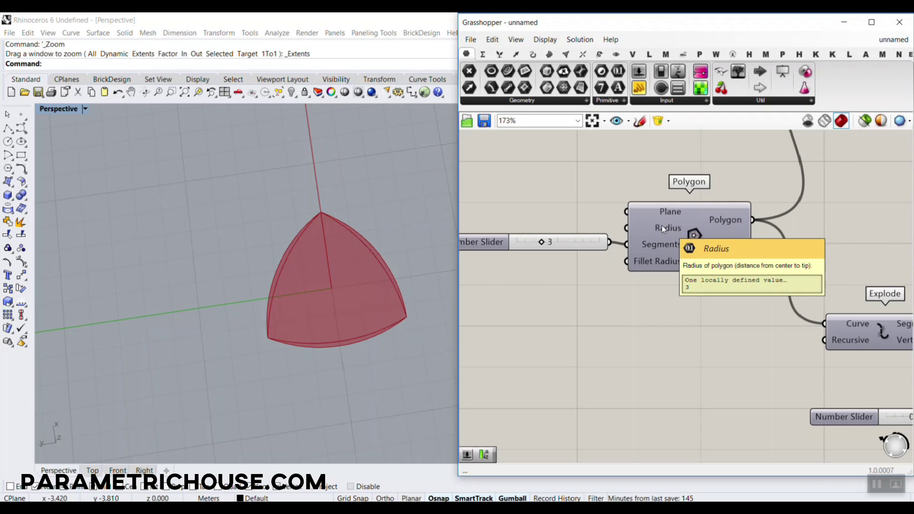
mouse_move(331, 288)
mouse_down()
mouse_move(330, 245)
mouse_move(314, 228)
mouse_up()
drag(325, 215, 349, 238)
click(354, 275)
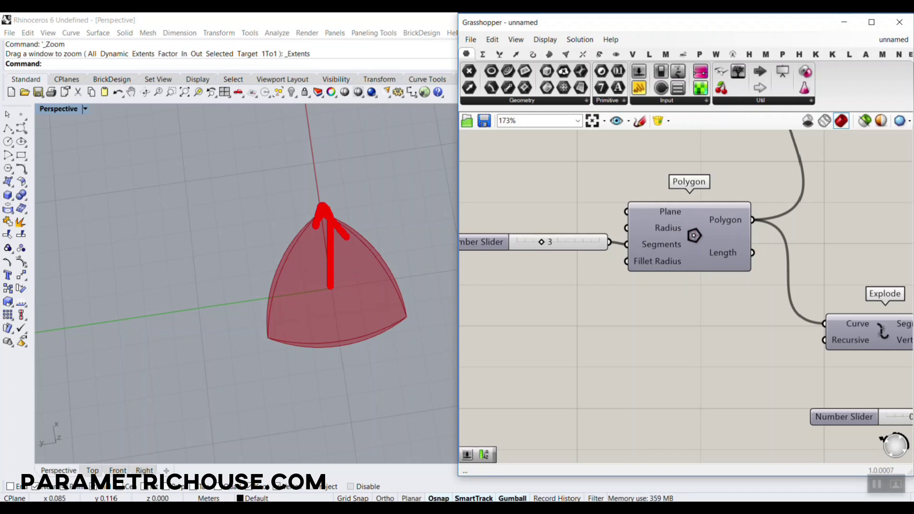
drag(565, 214, 576, 234)
click(583, 230)
key(Escape)
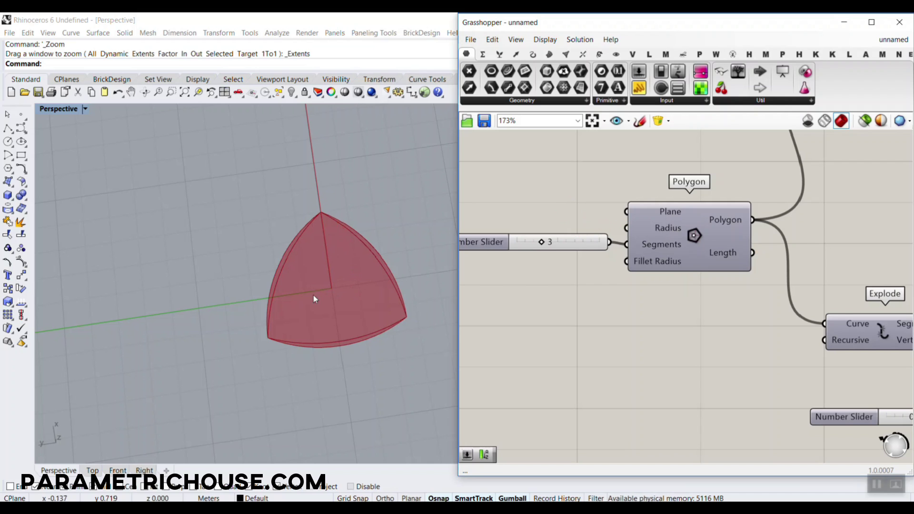
Step: Add a number slider set to 1 and connect it to the Polygon's Radius input
double_click(527, 211)
text(1)
key(Return)
drag(613, 211, 628, 228)
scroll(320, 291, up, 12)
Step: Set the Multiplication's number slider to 0.232
right_drag(817, 310, 642, 279)
scroll(641, 279, down, 3)
scroll(732, 353, up, 4)
right_drag(900, 362, 684, 284)
right_drag(880, 332, 665, 286)
double_click(681, 312)
text(0.232)
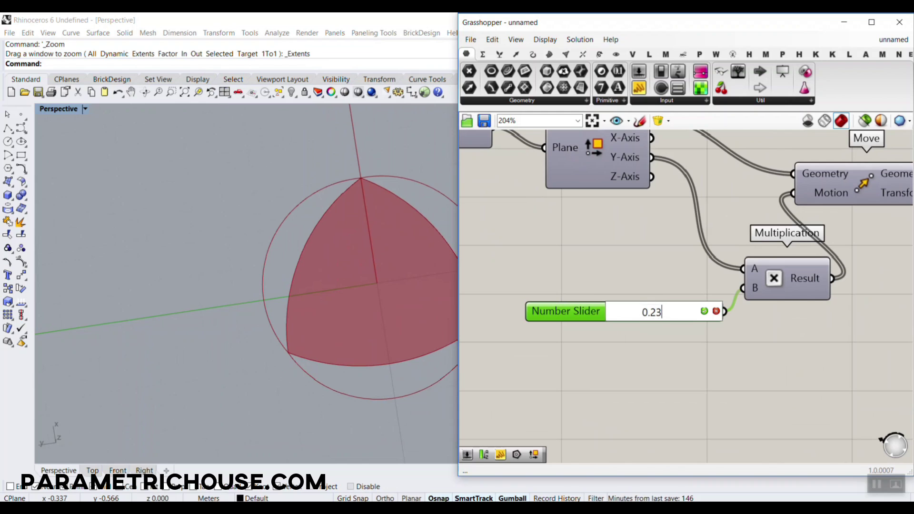
key(Return)
click(686, 355)
Step: Select the Arc 3Pt component and examine how closely its arcs follow the edges of the Reuleaux surface
scroll(735, 308, down, 3)
right_drag(734, 304, 673, 303)
click(808, 193)
shift+right_drag(422, 279, 319, 278)
scroll(207, 250, up, 12)
scroll(181, 258, down, 6)
scroll(232, 224, down, 10)
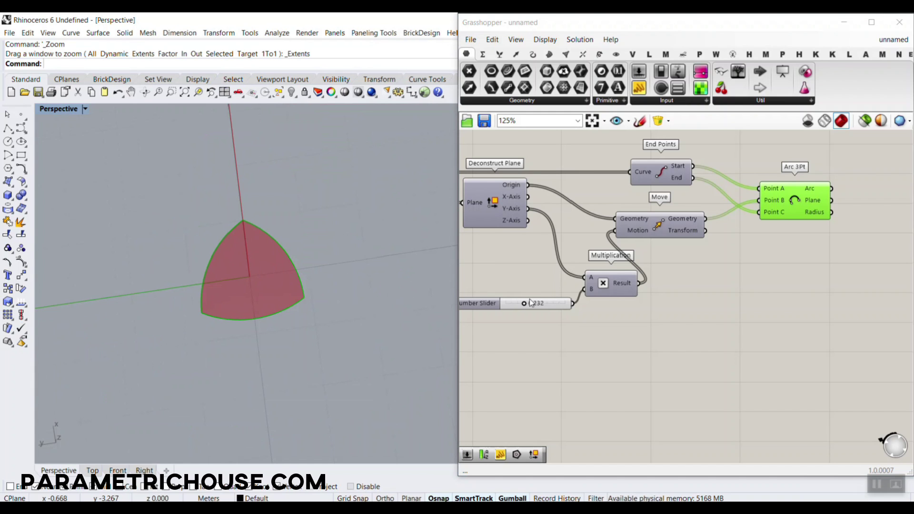
scroll(675, 282, down, 3)
scroll(637, 284, up, 5)
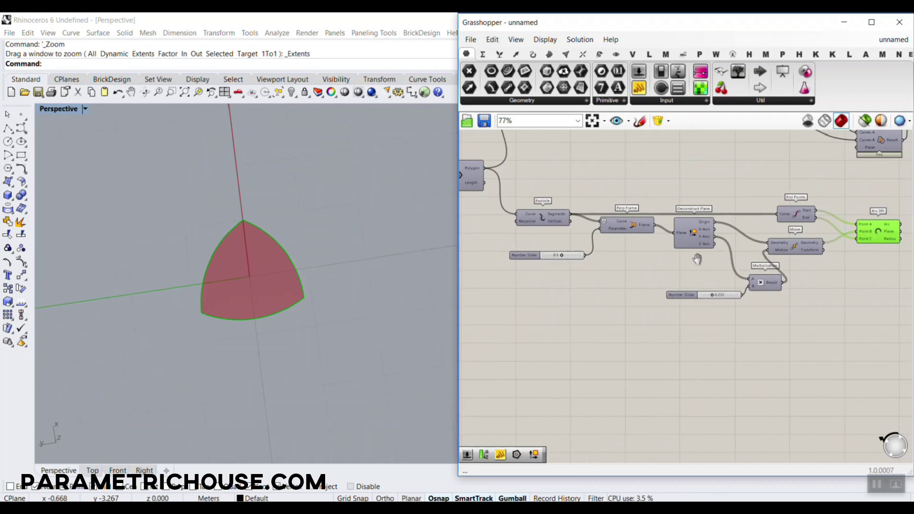
scroll(638, 284, up, 5)
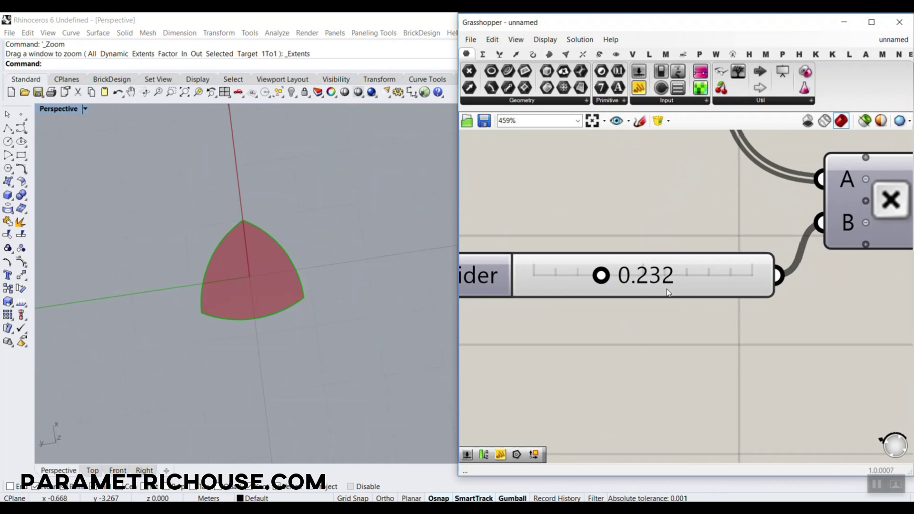
right_drag(302, 308, 287, 300)
scroll(168, 228, up, 5)
scroll(218, 248, down, 4)
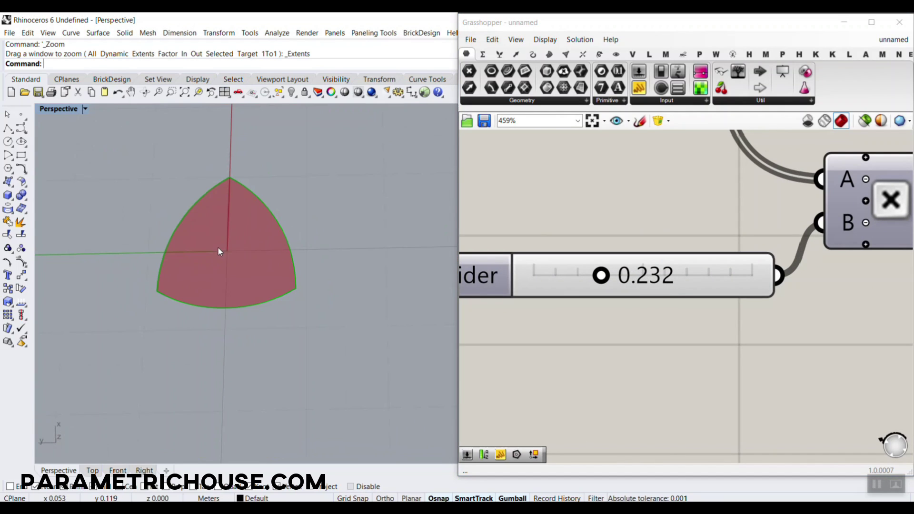
scroll(644, 282, down, 8)
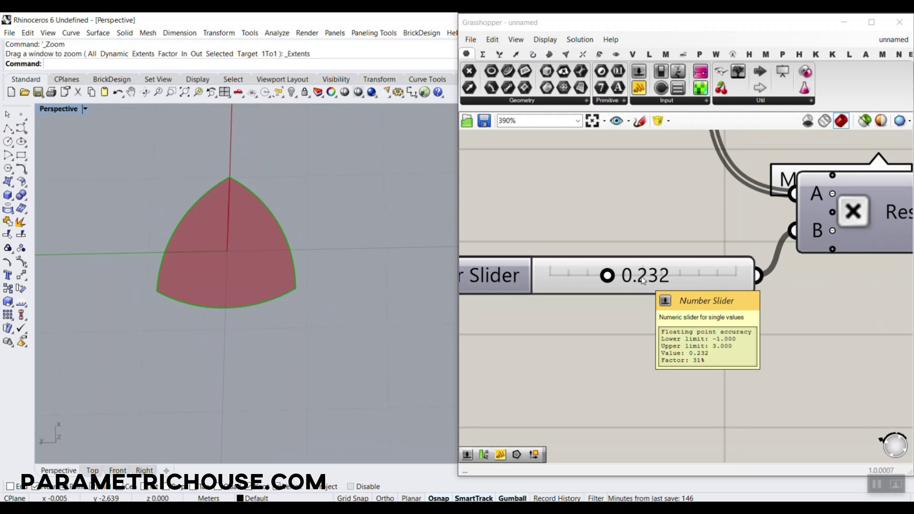
Step: Raise the Multiplication's number slider to 0.468 to make the arcs bulge beyond the Reuleaux surface
right_drag(573, 235, 757, 303)
scroll(789, 321, down, 3)
scroll(787, 333, up, 7)
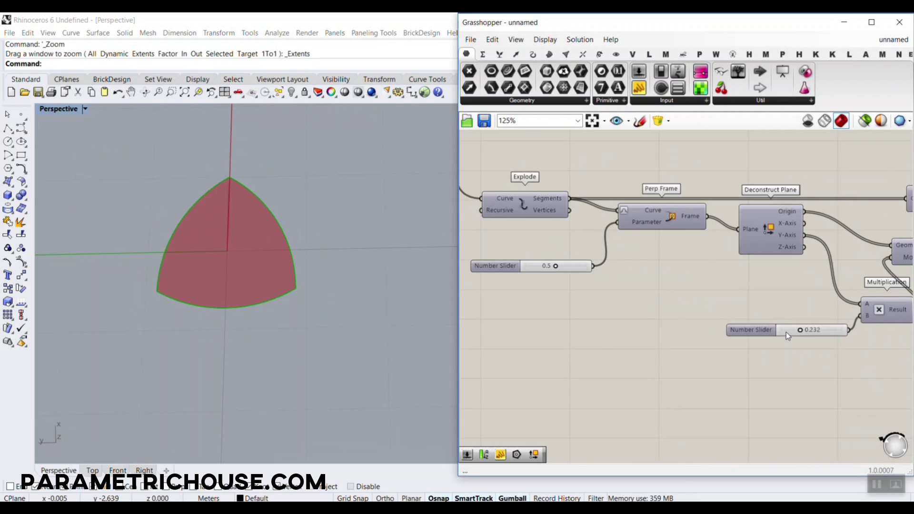
drag(802, 333, 800, 330)
scroll(665, 266, down, 3)
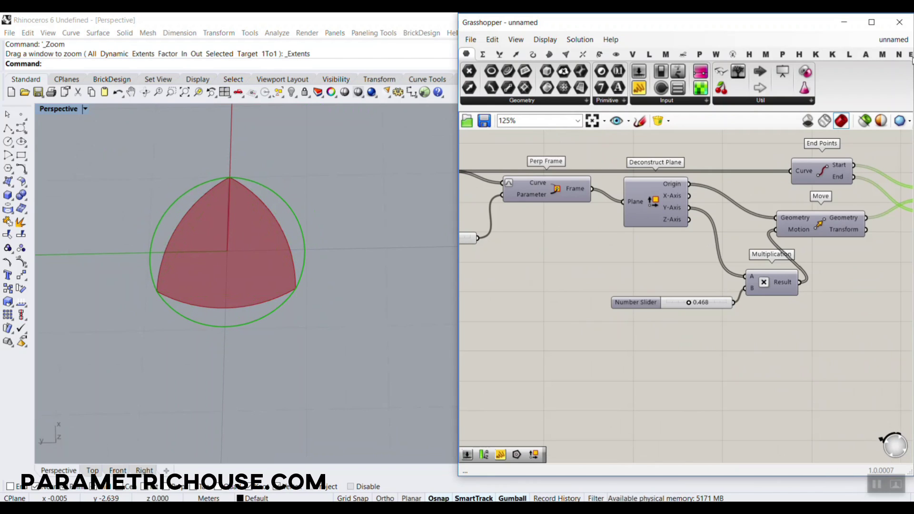
Step: Switch to the Example definition and turn on the preview of its final Line component
click(893, 39)
click(820, 167)
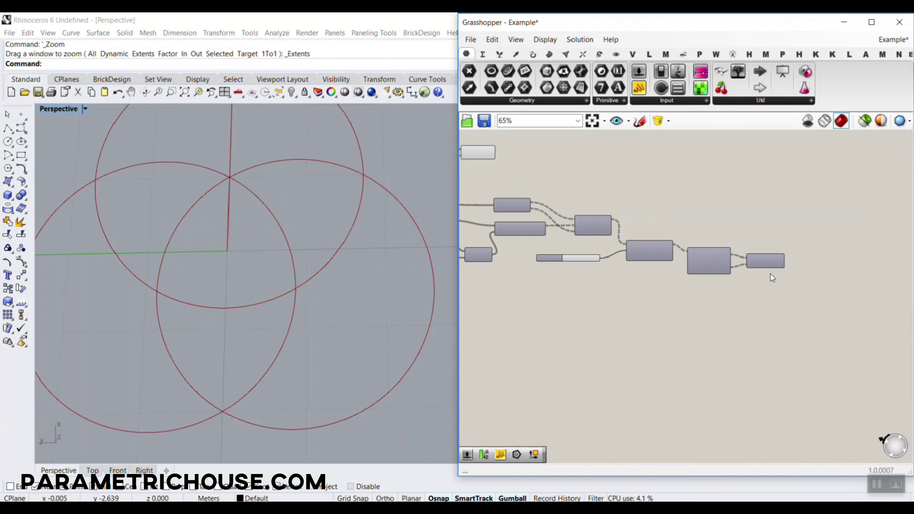
scroll(768, 262, up, 3)
right_click(769, 262)
click(783, 279)
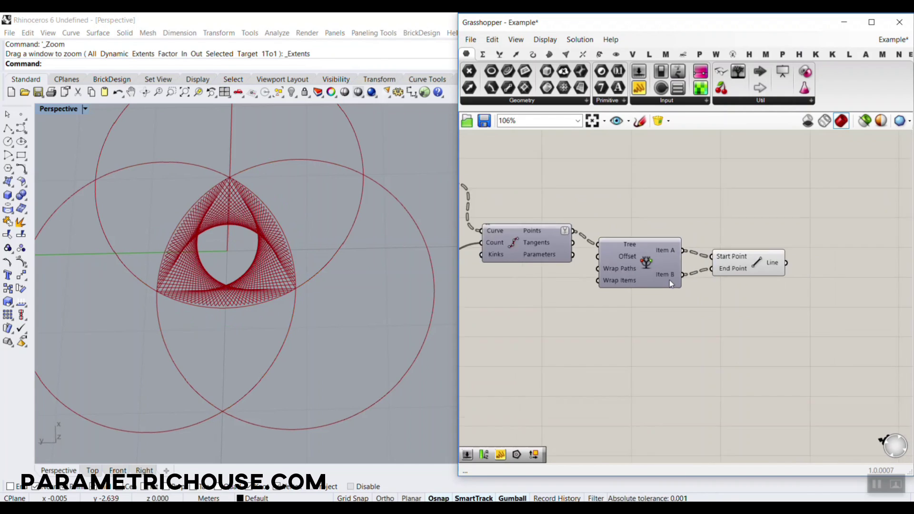
Step: Hide the previews of all the Example definition's components except the Line pattern
scroll(714, 286, down, 5)
key(ctrl+a)
right_click(655, 234)
click(689, 250)
scroll(244, 255, up, 5)
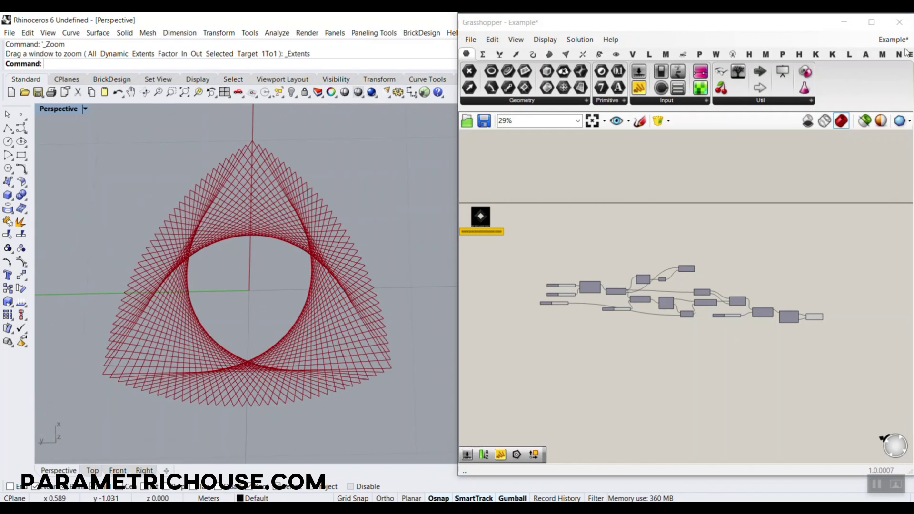
Step: Return to the unnamed definition and hide the preview of the Surface component so only the arcs are displayed
click(893, 40)
click(850, 165)
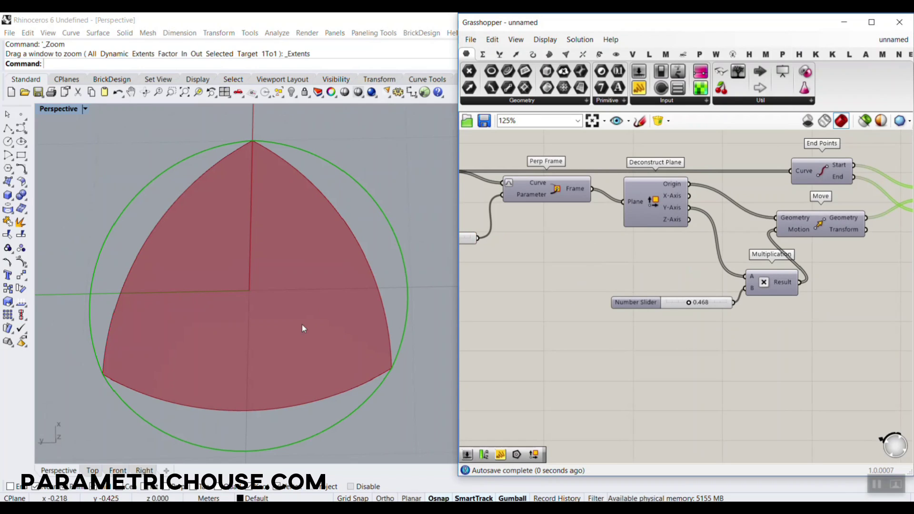
right_drag(617, 286, 567, 285)
scroll(610, 277, down, 6)
drag(734, 194, 685, 226)
right_click(667, 188)
click(688, 205)
click(586, 232)
Step: Lower the Multiplication's number slider until the three arcs form a Reuleaux triangle outline again
scroll(680, 267, up, 4)
scroll(553, 299, up, 5)
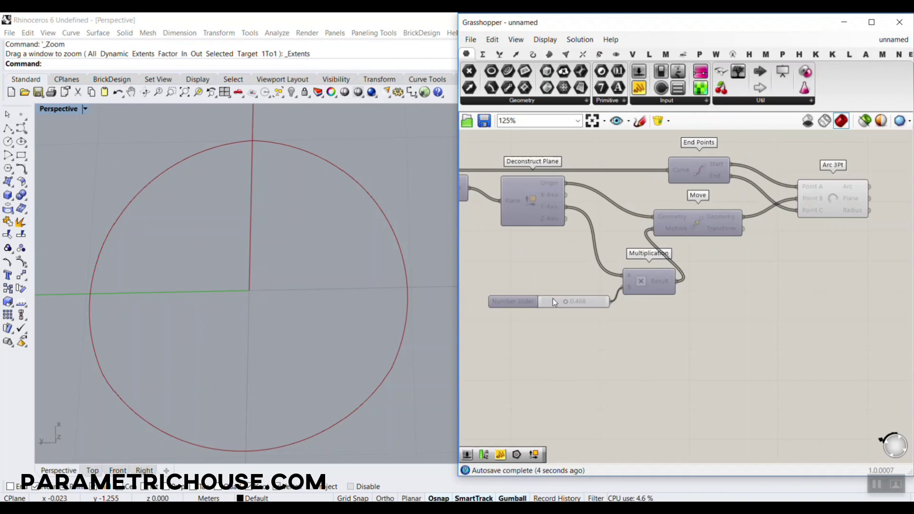
drag(565, 301, 560, 300)
right_drag(761, 281, 648, 281)
scroll(649, 281, down, 5)
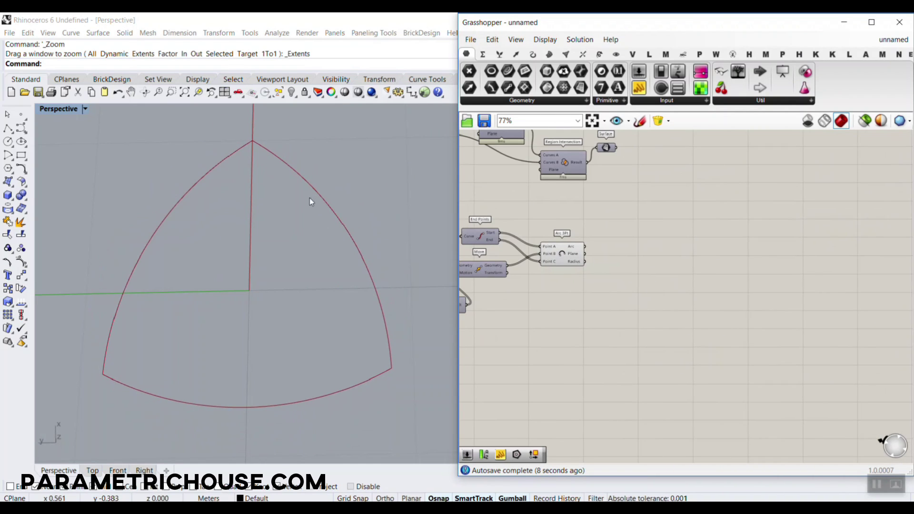
mouse_move(272, 153)
mouse_down()
mouse_move(329, 208)
mouse_move(364, 265)
mouse_move(378, 317)
mouse_up()
drag(205, 177, 143, 251)
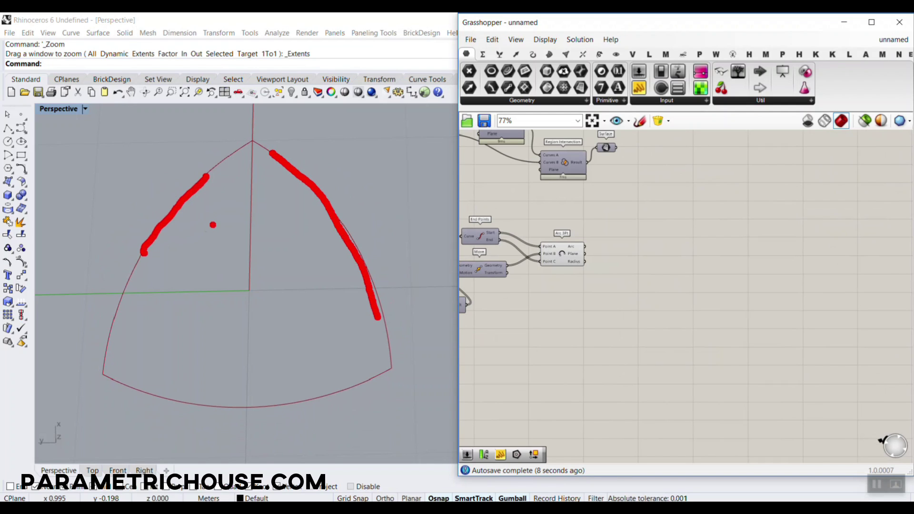
key(e)
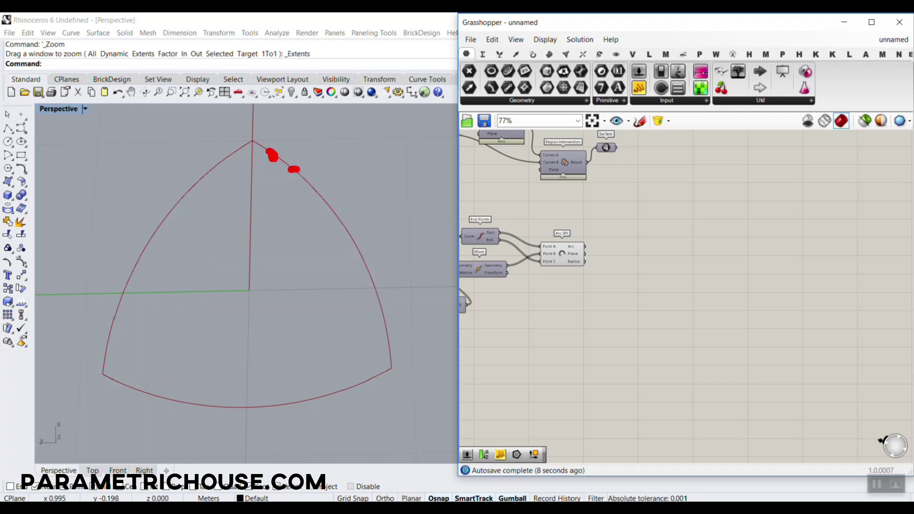
drag(334, 201, 327, 218)
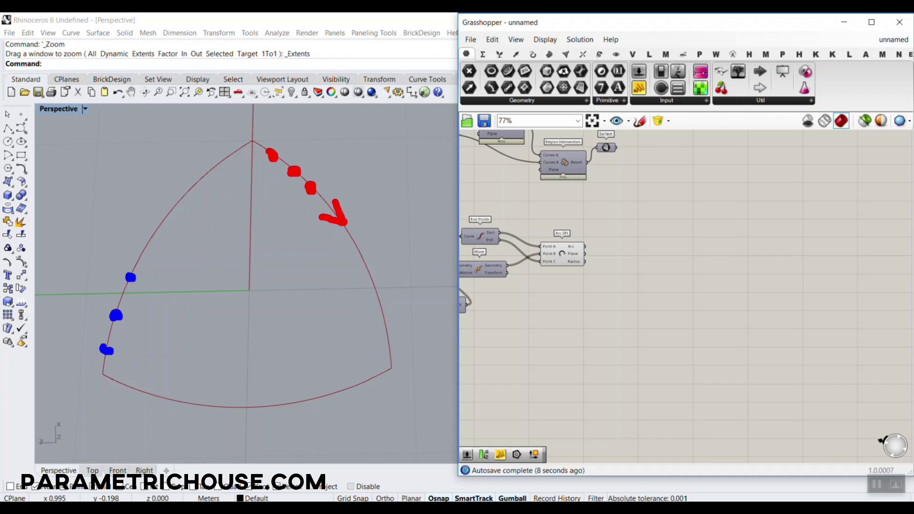
drag(113, 272, 147, 272)
mouse_move(107, 349)
mouse_down()
mouse_move(211, 191)
mouse_move(257, 157)
mouse_up()
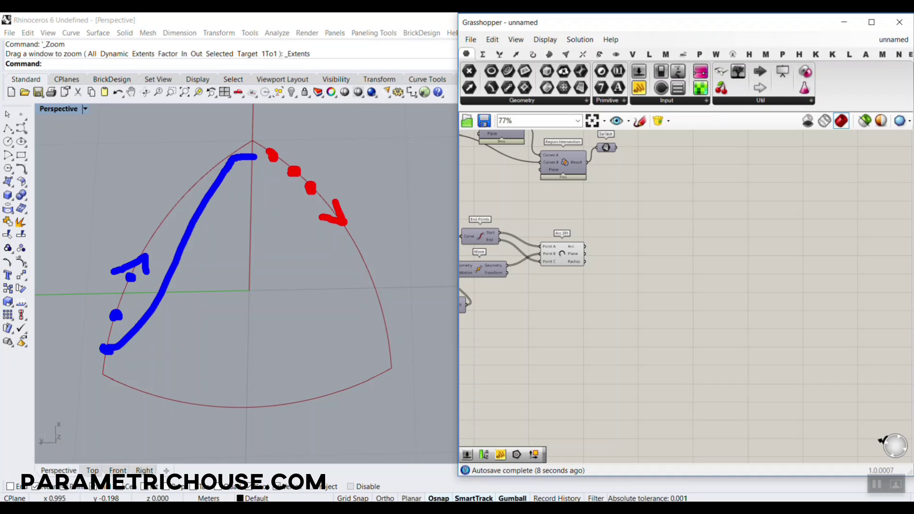
key(ctrl+z)
mouse_move(107, 348)
mouse_down()
mouse_move(221, 200)
mouse_move(270, 154)
mouse_up()
drag(115, 316, 291, 169)
drag(283, 208, 130, 277)
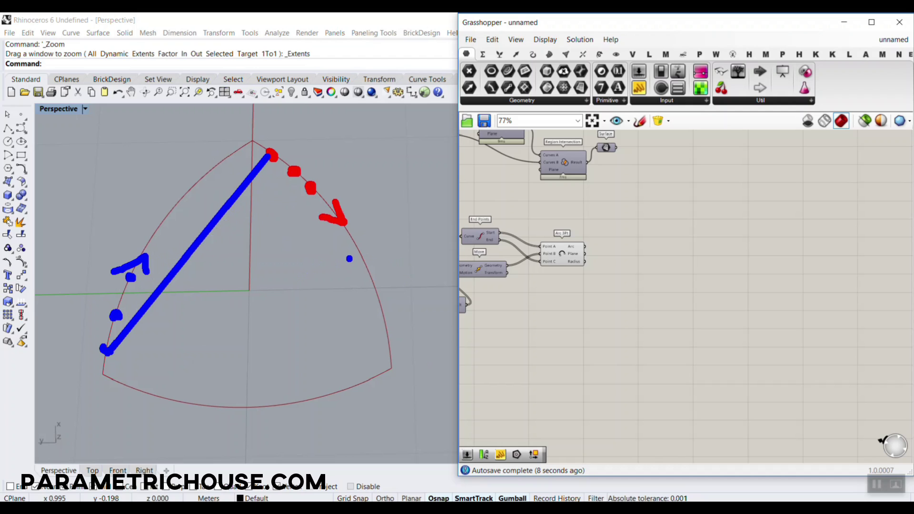
mouse_move(264, 388)
mouse_down()
mouse_move(209, 408)
mouse_move(252, 427)
mouse_up()
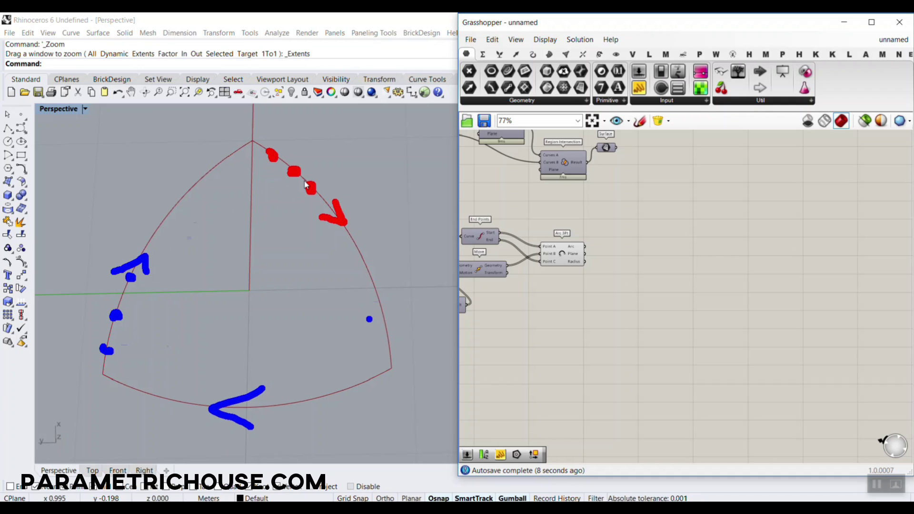
Step: Add a Divide Curve component beyond the Arc 3Pt component
scroll(591, 266, up, 5)
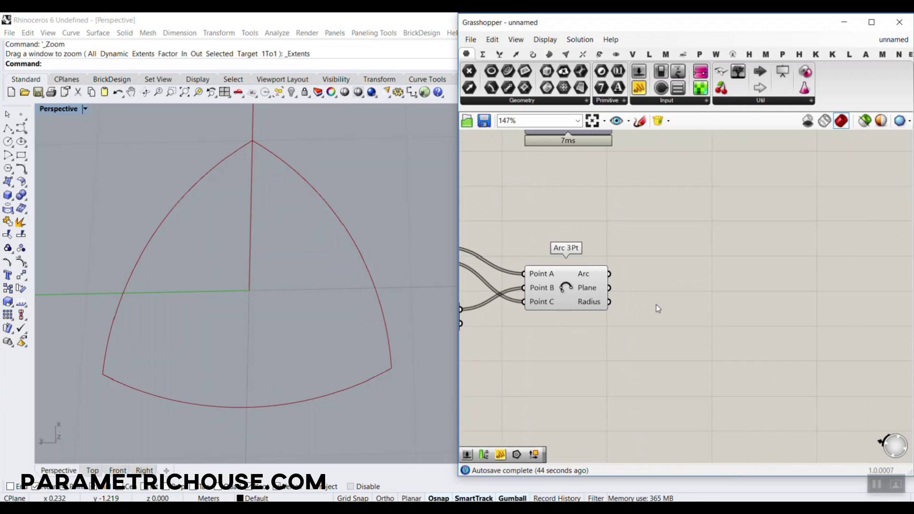
scroll(653, 291, up, 3)
double_click(653, 288)
text(DIVI)
click(619, 274)
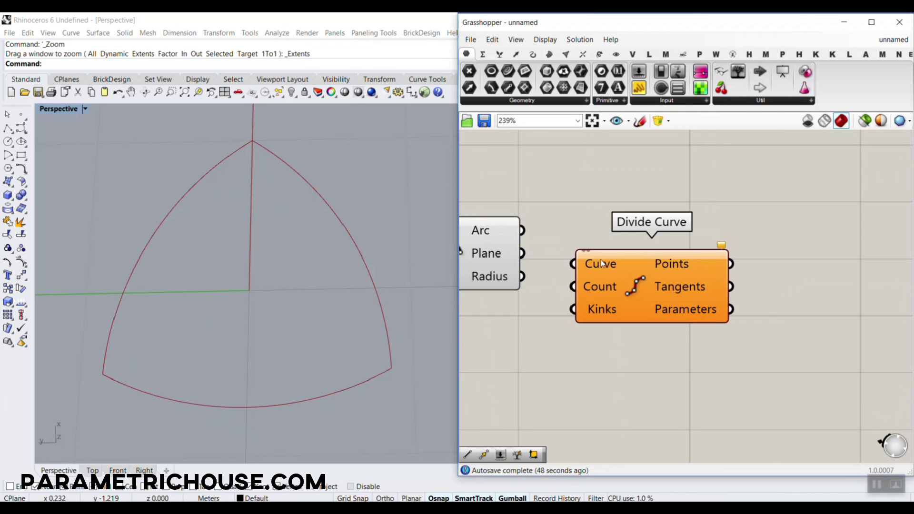
Step: Connect the Arc output of Arc 3Pt to Divide Curve's Curve input and move Divide Curve further away to make room
drag(542, 243, 573, 264)
right_drag(593, 288, 583, 267)
drag(590, 270, 738, 302)
Step: Create a number slider from the value 20, wired to Divide Curve's Count input, and set it to 27
double_click(563, 334)
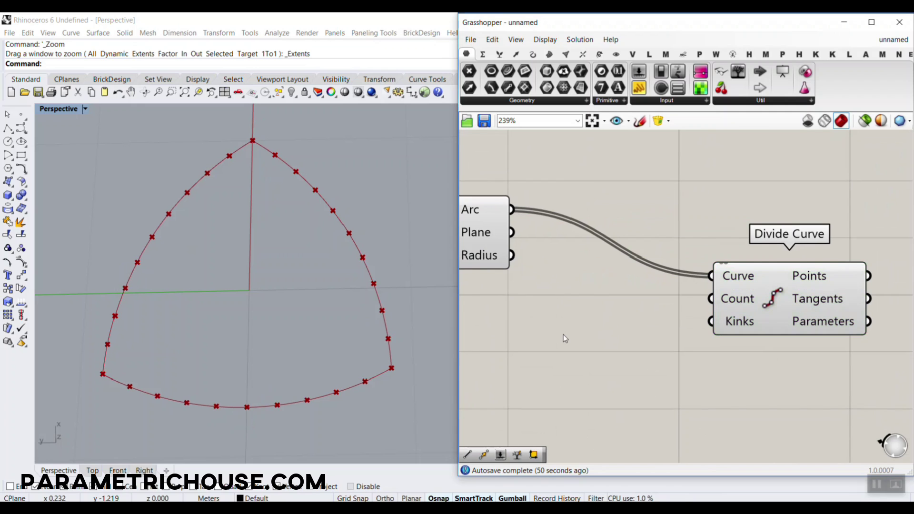
text(20)
key(Return)
mouse_move(492, 208)
drag(681, 333, 711, 298)
drag(577, 334, 598, 335)
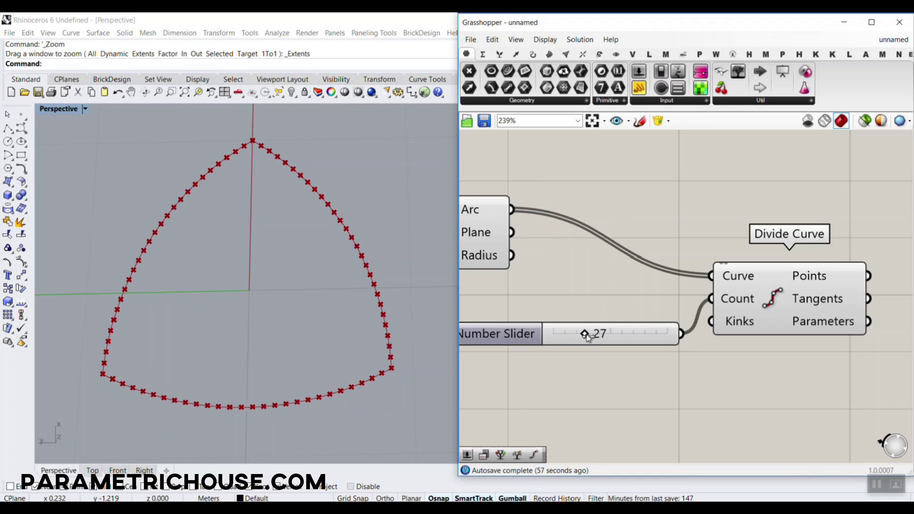
Step: Add a Relative Item component beyond Divide Curve and connect the Points output to its Tree input
scroll(608, 324, down, 3)
right_drag(624, 325, 528, 288)
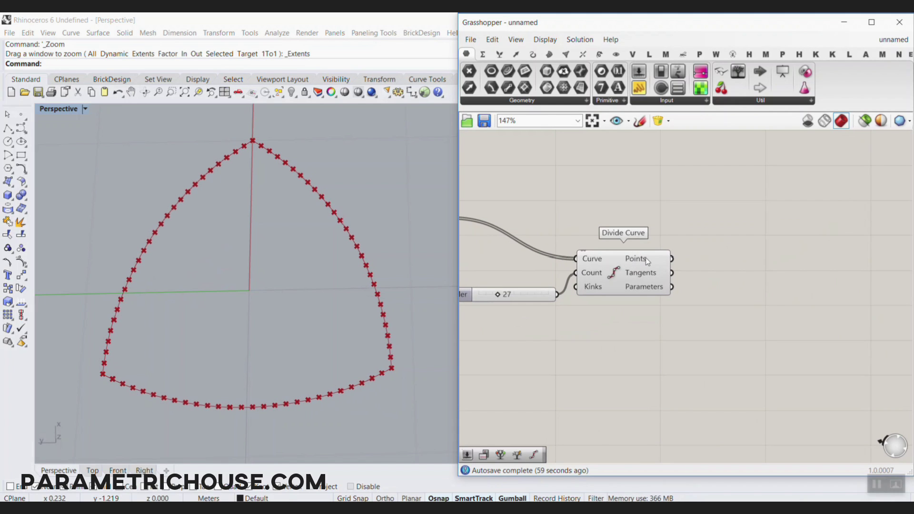
mouse_move(646, 258)
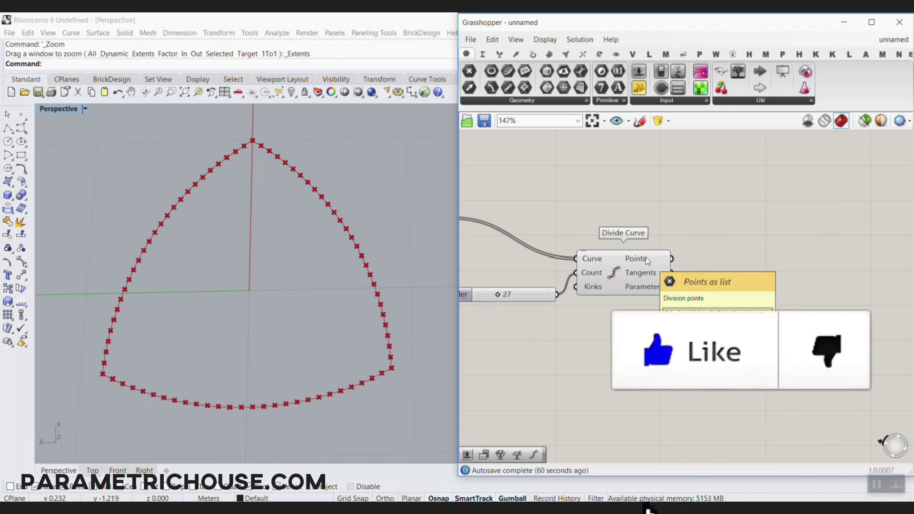
right_drag(646, 259, 556, 219)
mouse_move(556, 218)
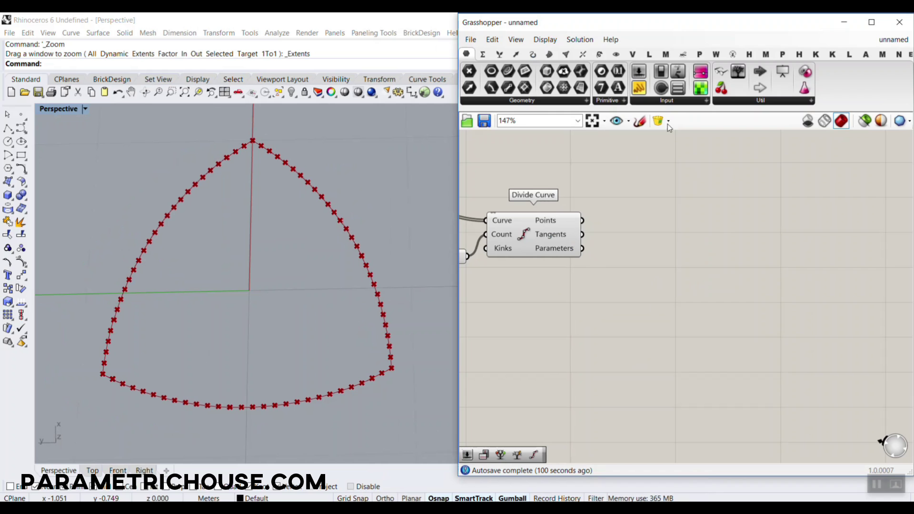
click(499, 54)
click(732, 104)
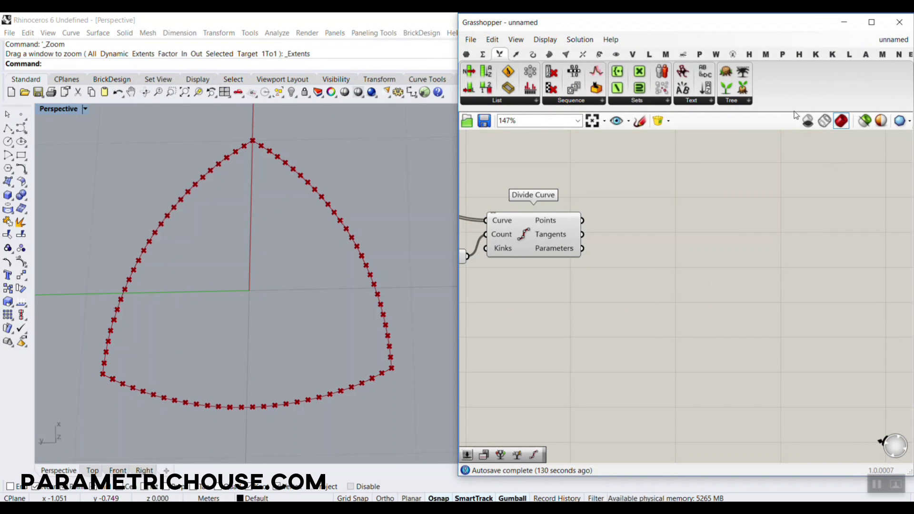
click(734, 102)
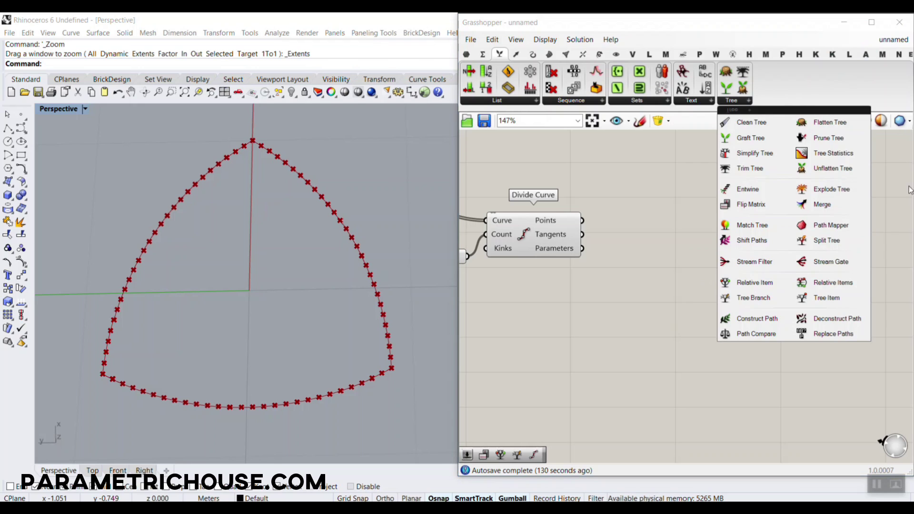
click(778, 283)
click(656, 256)
scroll(564, 220, up, 3)
drag(655, 251, 697, 251)
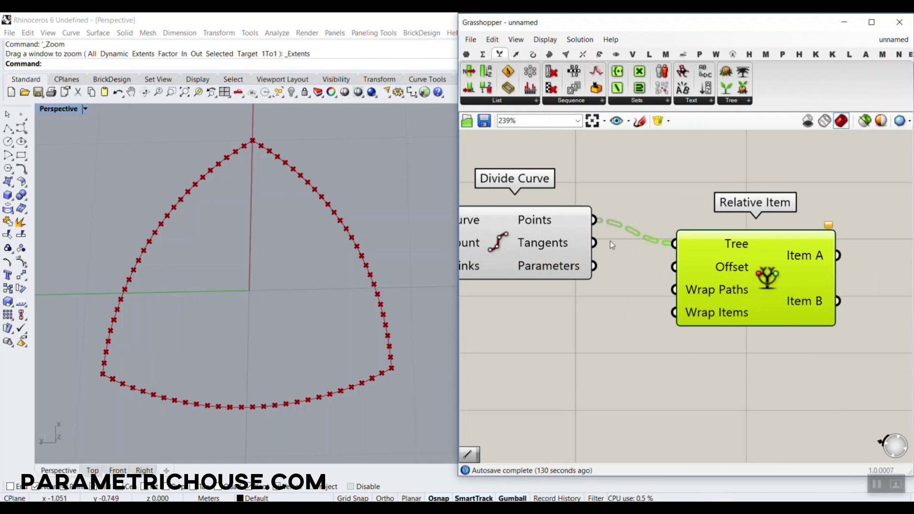
Step: Simplify the data of Divide Curve's Points output and shift the Relative Item component slightly down
right_click(561, 220)
click(593, 306)
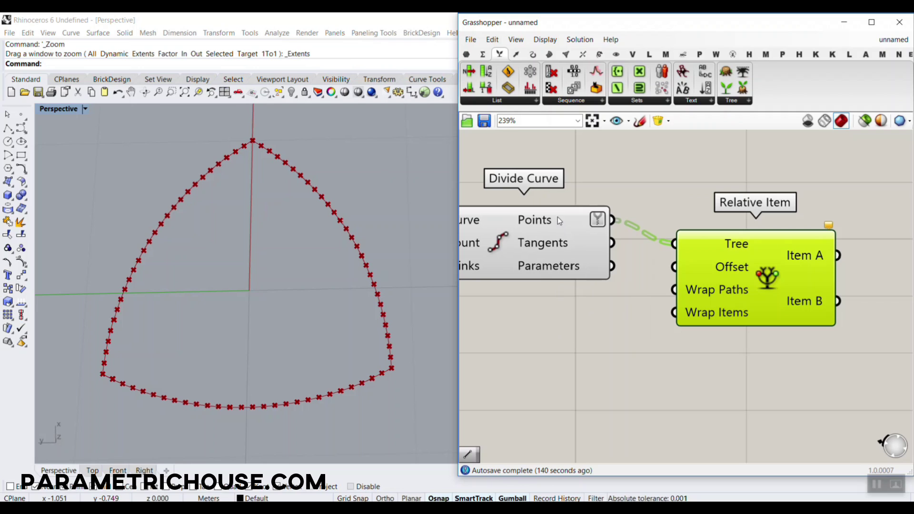
mouse_move(558, 216)
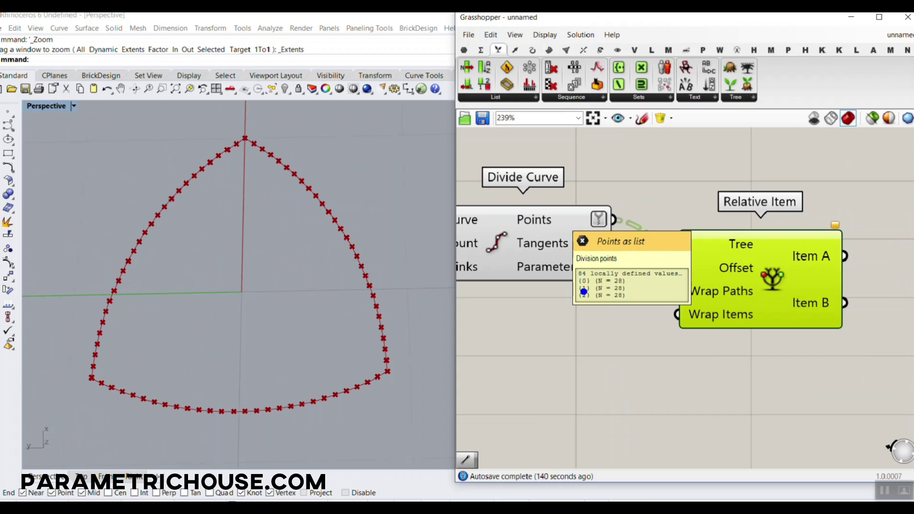
click(759, 244)
drag(888, 335, 894, 386)
click(761, 397)
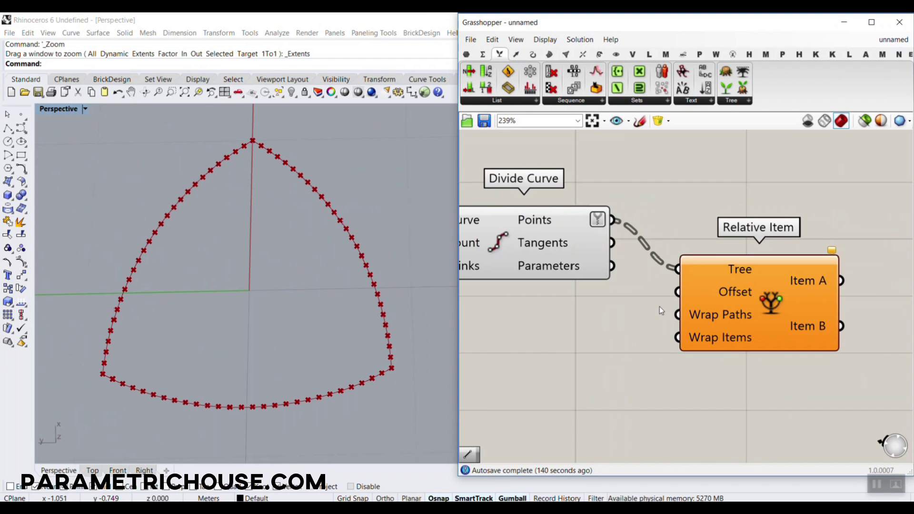
mouse_move(730, 294)
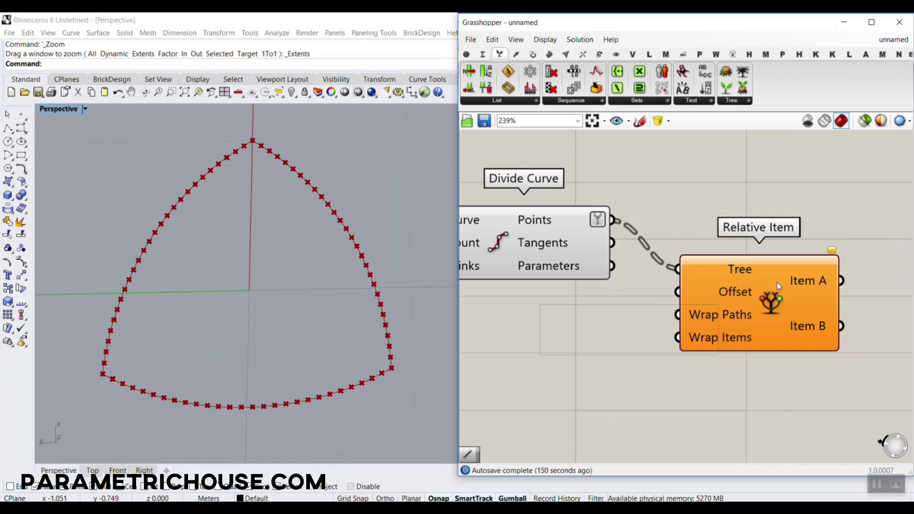
right_click(721, 296)
mouse_move(762, 407)
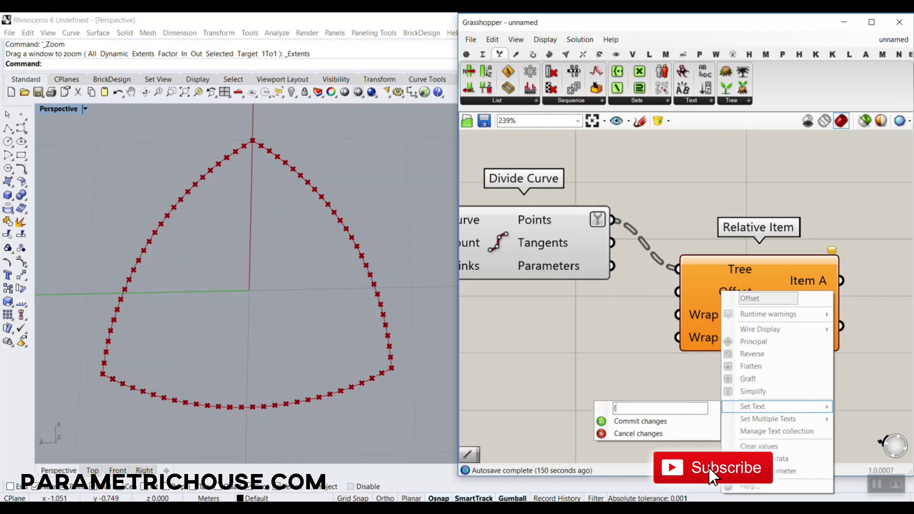
text({+1})
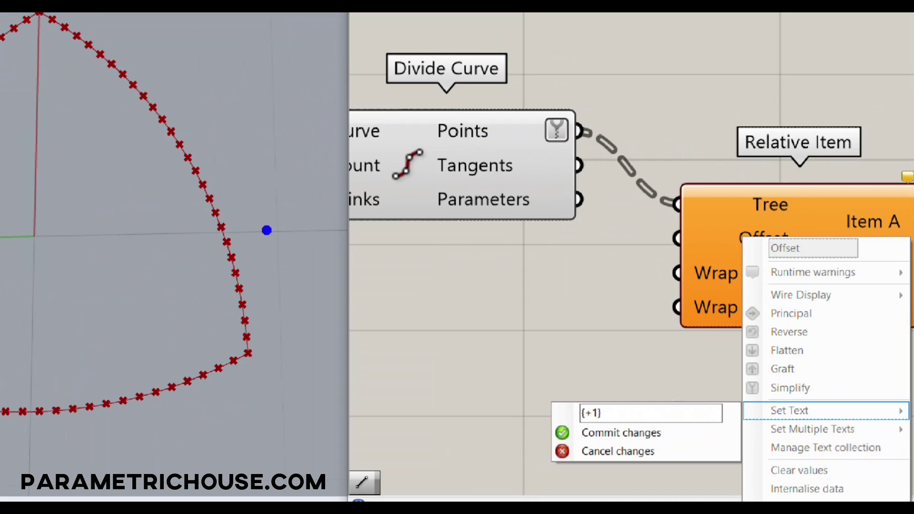
drag(210, 142, 276, 110)
drag(167, 409, 218, 378)
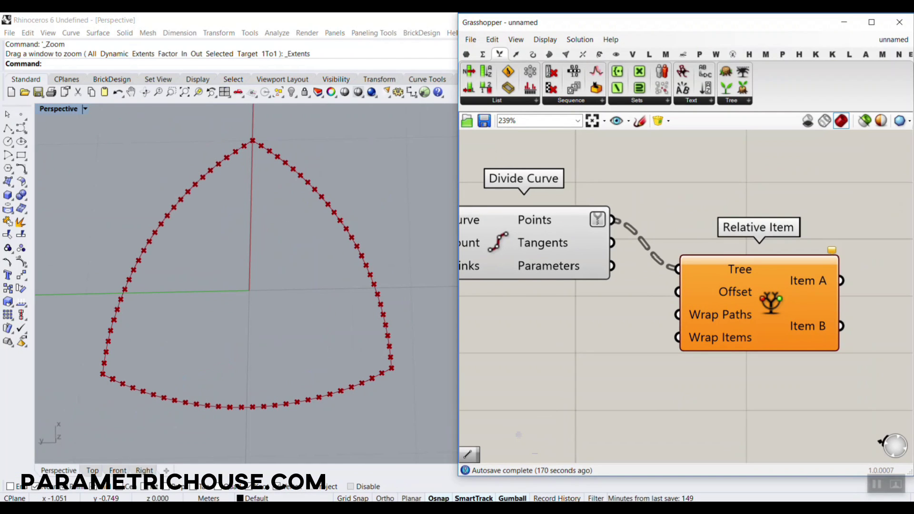
drag(247, 406, 271, 418)
drag(133, 257, 144, 274)
click(136, 284)
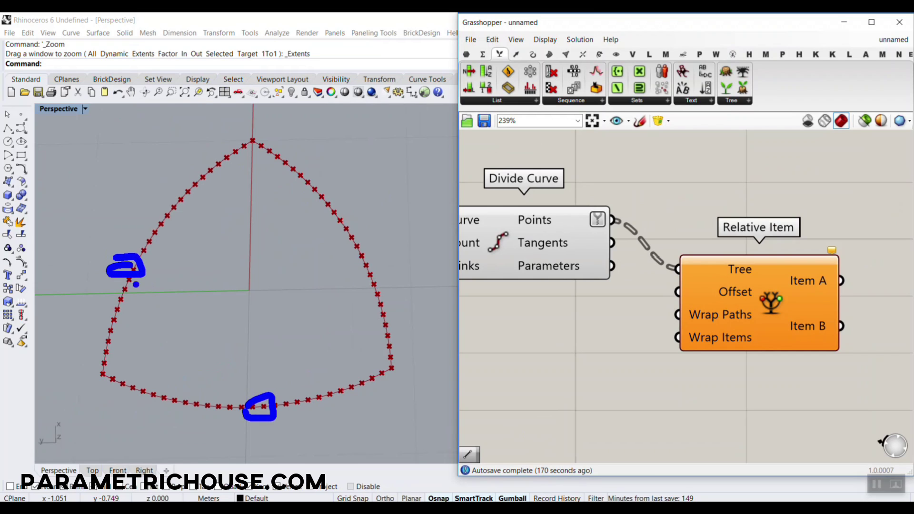
key(Escape)
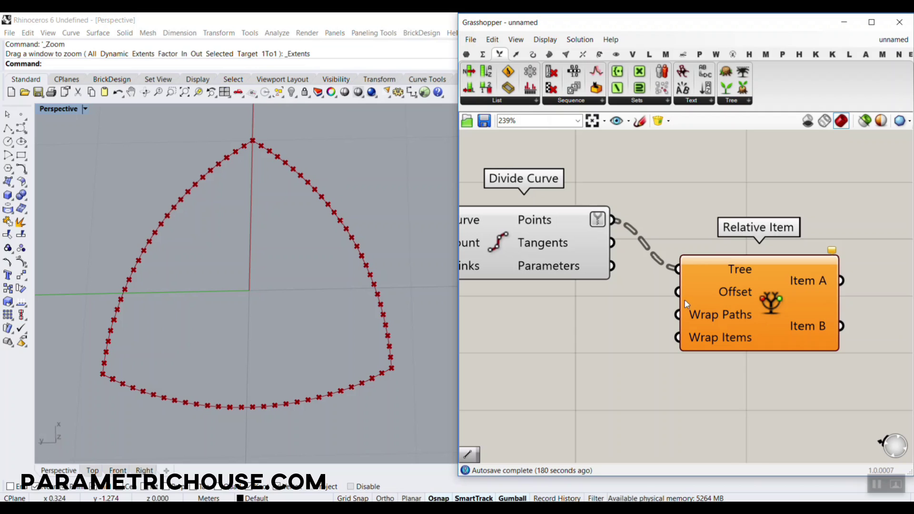
Step: Set the text of Relative Item's Offset input to {+1}
right_click(732, 298)
mouse_move(762, 410)
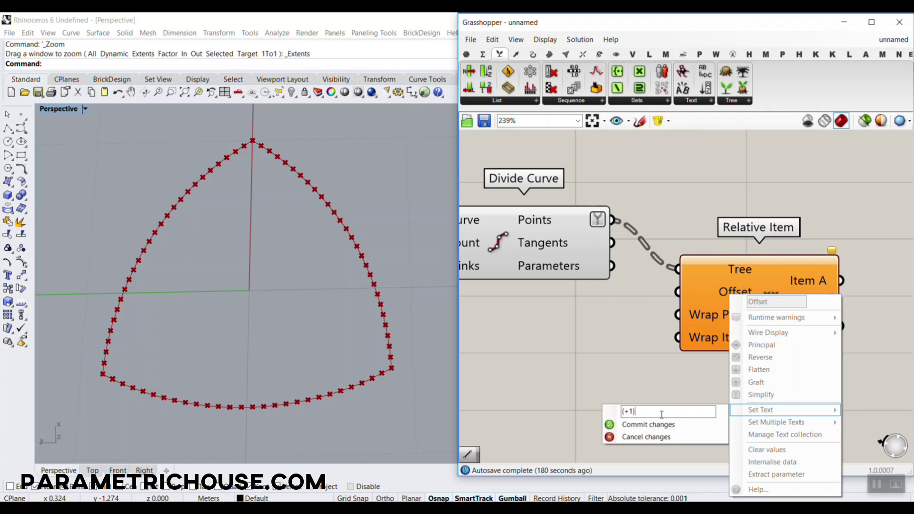
key(Return)
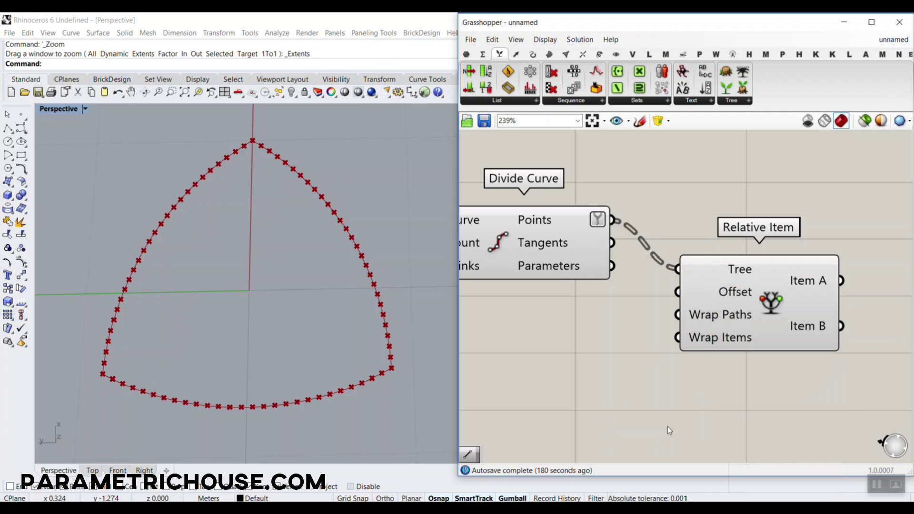
Step: Set both the Wrap Paths and Wrap Items inputs of Relative Item to True
right_click(714, 316)
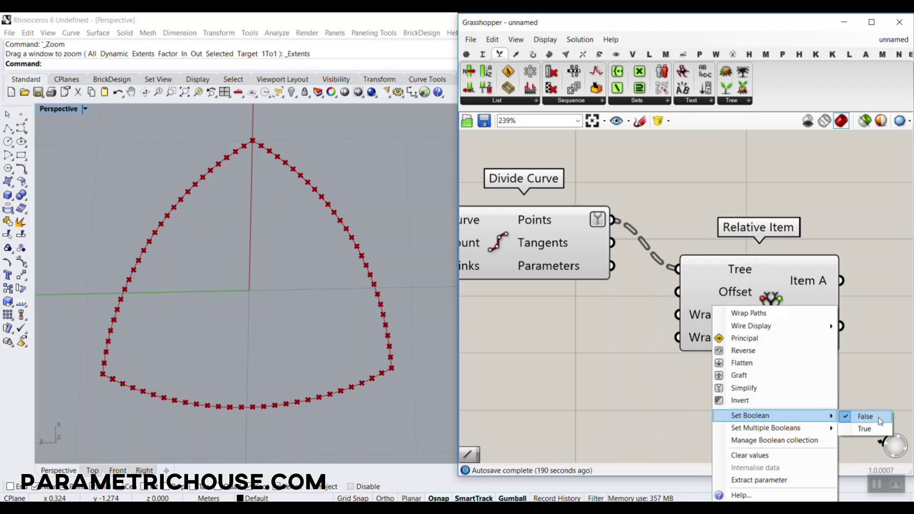
click(862, 431)
right_click(698, 337)
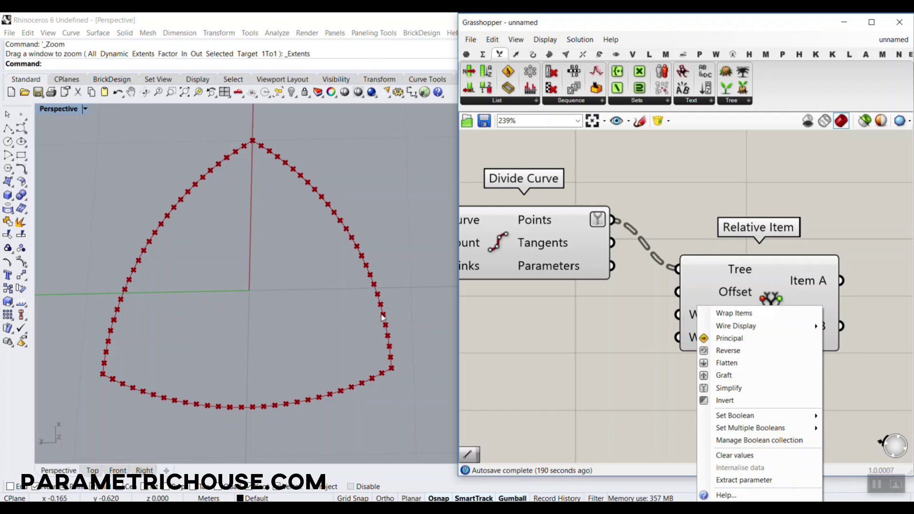
mouse_move(743, 416)
click(853, 429)
Step: Add a Line component with Relative Item's Item A as its Start Point and Item B as its End Point
right_drag(724, 306, 615, 295)
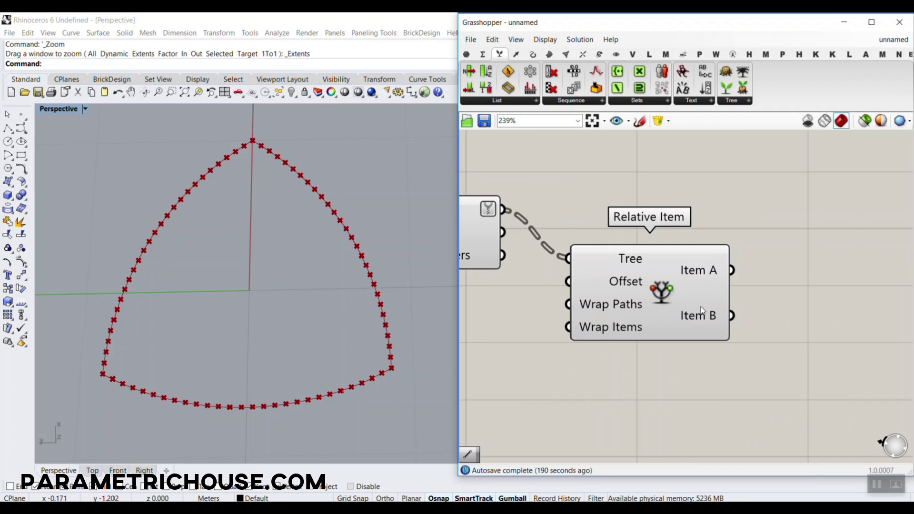
click(533, 54)
drag(634, 71, 808, 328)
drag(747, 295, 749, 337)
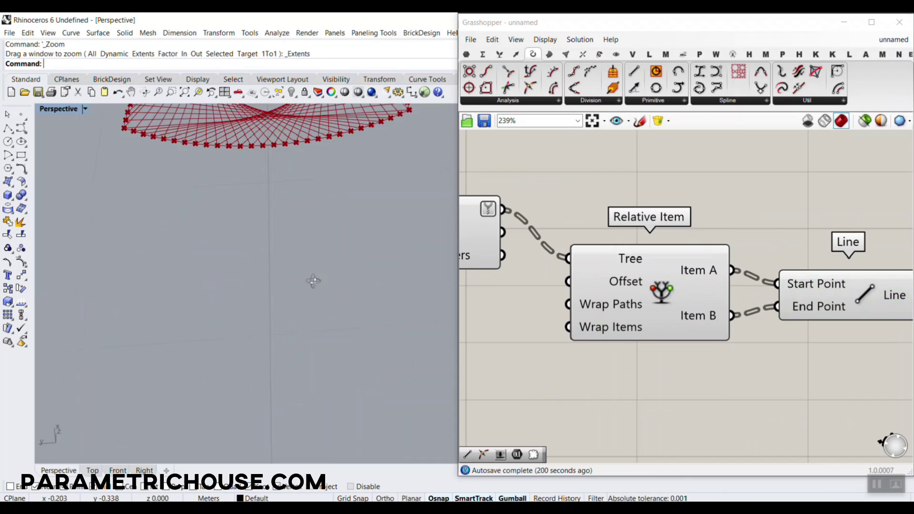
Step: Show the whole string pattern in Rhino's Top view
scroll(301, 225, down, 3)
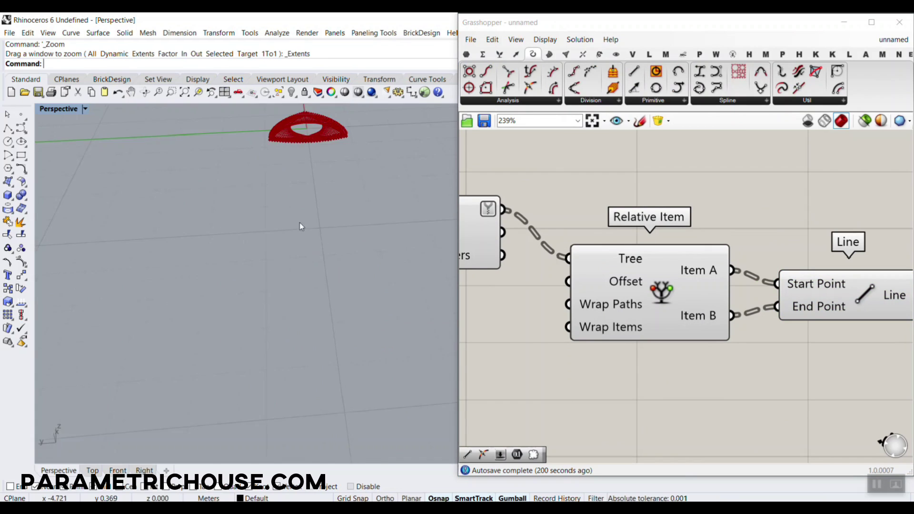
right_drag(300, 223, 206, 376)
key(ctrl+F1)
scroll(288, 296, up, 6)
scroll(385, 253, down, 8)
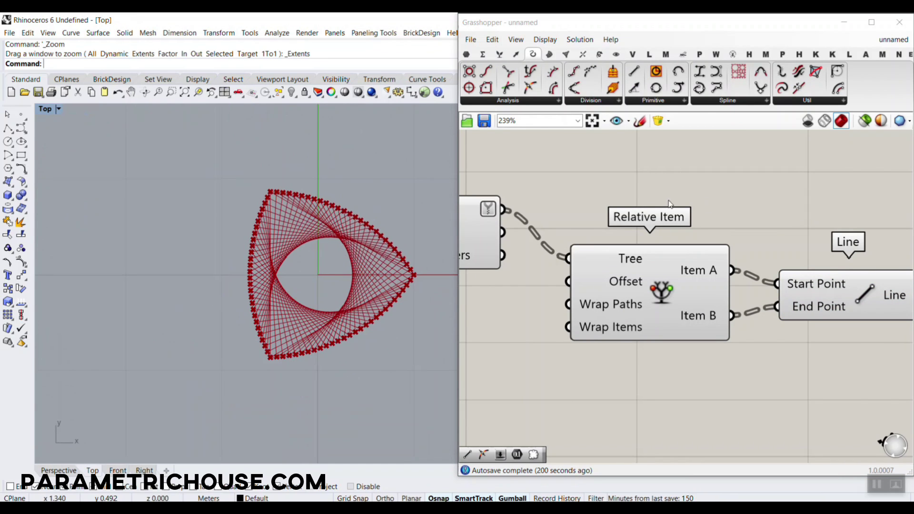
Step: Raise the Multiplication's number slider slightly so the three arcs bulge further outward
scroll(655, 230, down, 6)
right_drag(614, 238, 728, 242)
scroll(557, 266, down, 2)
right_drag(557, 266, 742, 272)
scroll(536, 255, up, 4)
scroll(779, 319, up, 3)
mouse_move(678, 292)
mouse_down()
mouse_move(686, 291)
mouse_move(667, 299)
mouse_move(676, 299)
mouse_up()
Step: Set the number slider for Divide Curve's Count to 44 for a denser string pattern
scroll(621, 233, down, 4)
scroll(584, 238, down, 3)
scroll(637, 276, up, 6)
mouse_move(654, 266)
mouse_down()
mouse_move(662, 272)
mouse_move(641, 270)
mouse_move(666, 274)
mouse_up()
scroll(324, 266, up, 3)
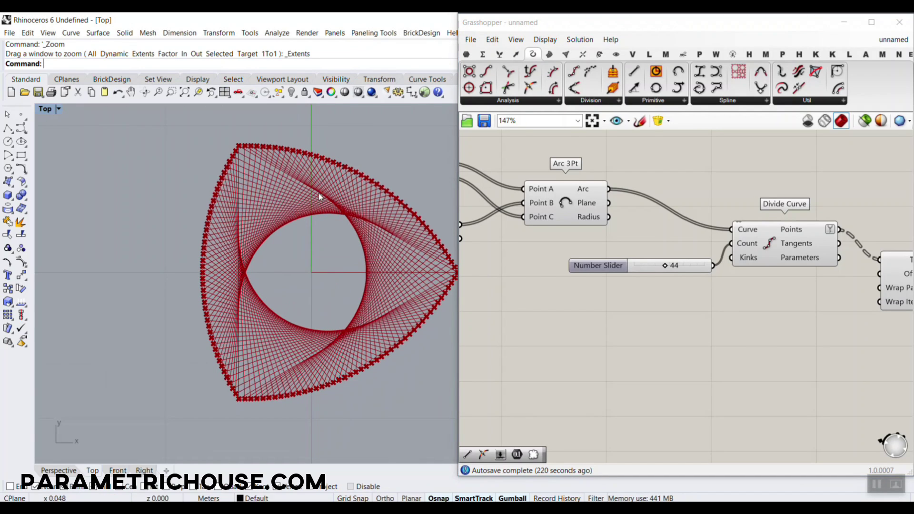
Step: Set the Polygon's Segments slider to 4 to try the pattern on a square
scroll(669, 287, down, 6)
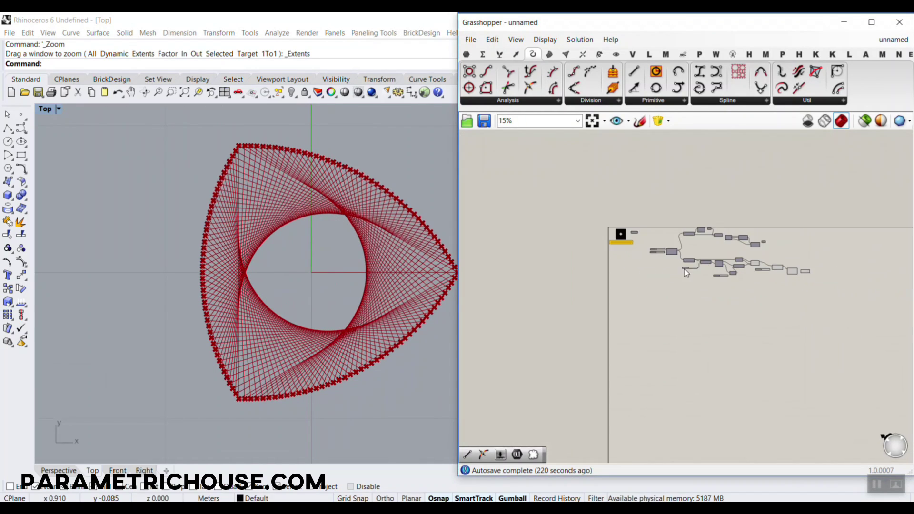
scroll(685, 257, up, 8)
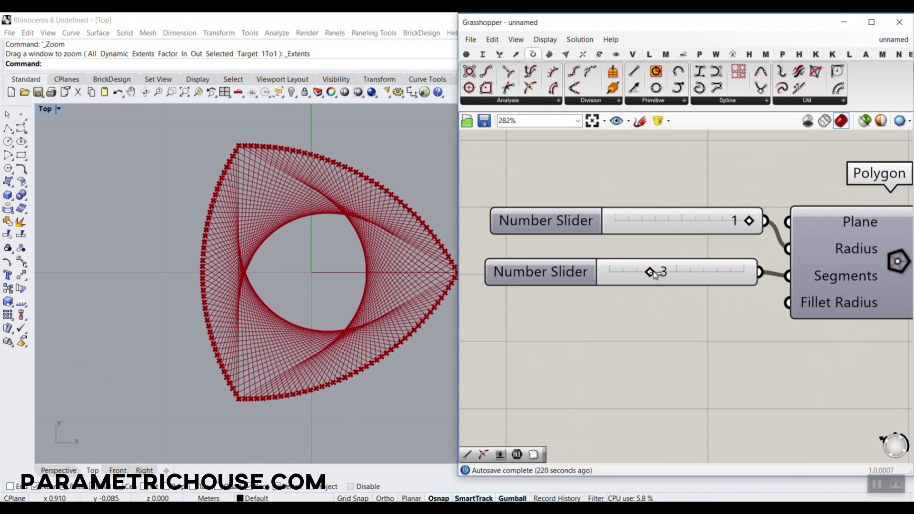
drag(652, 272, 668, 273)
Step: Adjust the Multiplication's number slider until the square's four arcs curve inward into a pointed star shape
scroll(628, 246, down, 7)
scroll(857, 333, up, 4)
scroll(793, 329, up, 3)
mouse_move(758, 301)
mouse_down()
mouse_move(718, 310)
mouse_move(779, 311)
mouse_move(753, 314)
mouse_up()
Step: Set the Polygon's Segments slider to 5 to base the pattern on a pentagon
scroll(671, 264, down, 6)
scroll(676, 255, up, 5)
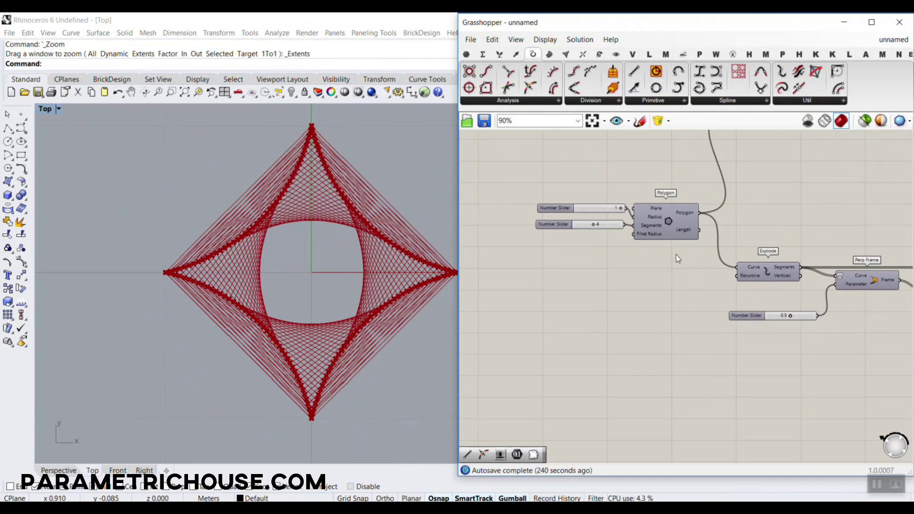
mouse_move(615, 225)
mouse_down()
mouse_move(638, 224)
mouse_move(590, 228)
mouse_move(612, 227)
mouse_up()
Step: Set the Multiplication's number slider to 0.148 so the pentagon's arcs bulge outward
scroll(663, 288, down, 6)
scroll(764, 299, up, 5)
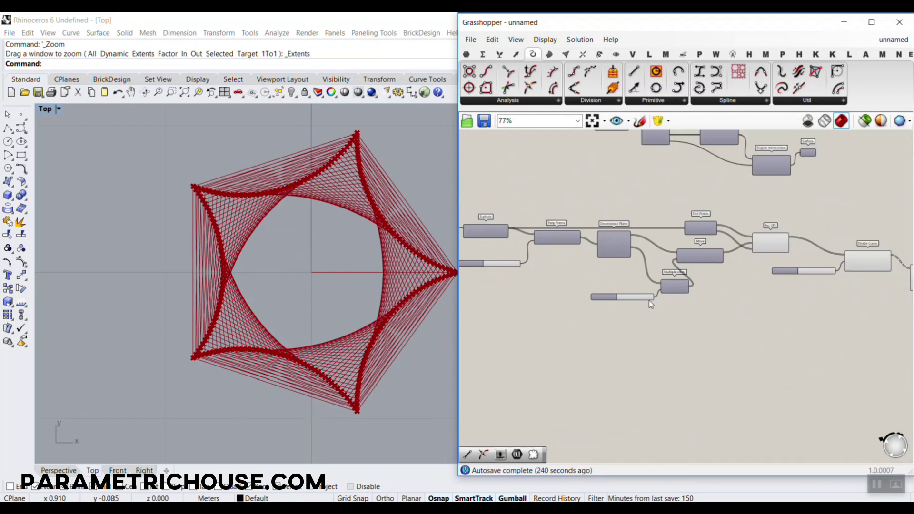
drag(627, 293, 619, 295)
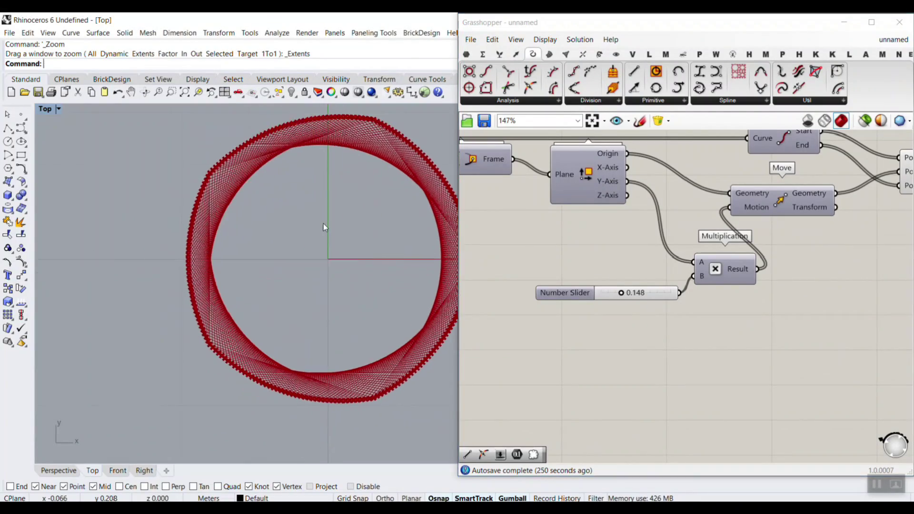